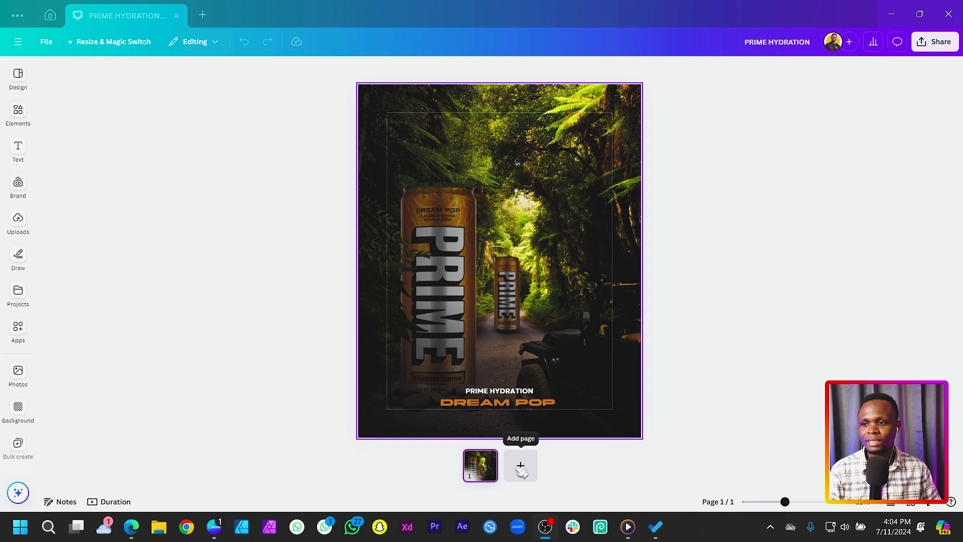
Add a blank second page to the design
click(520, 466)
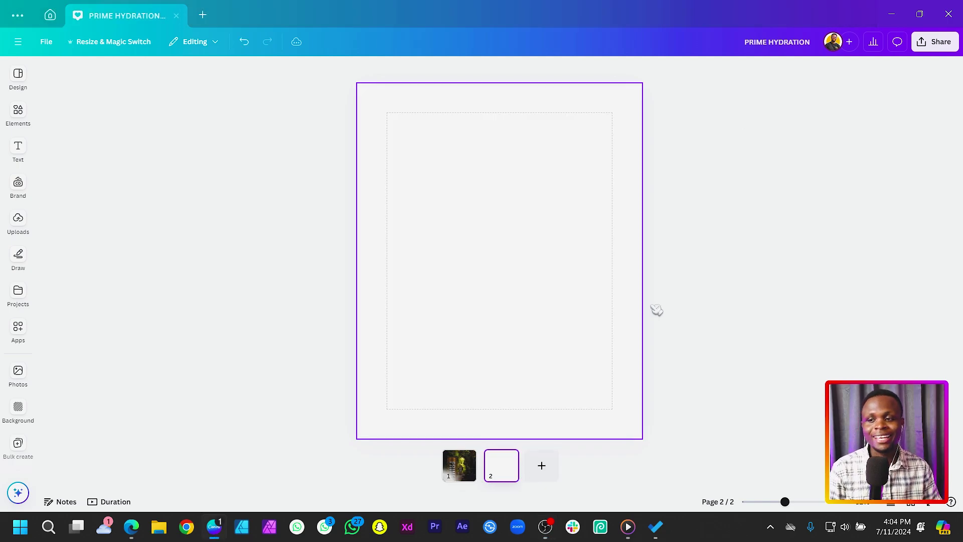
click(18, 113)
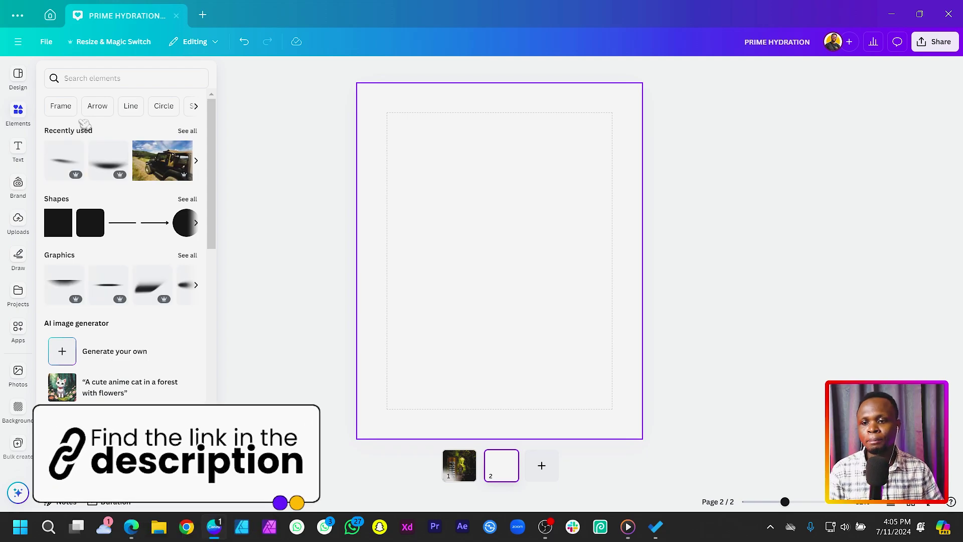
click(421, 380)
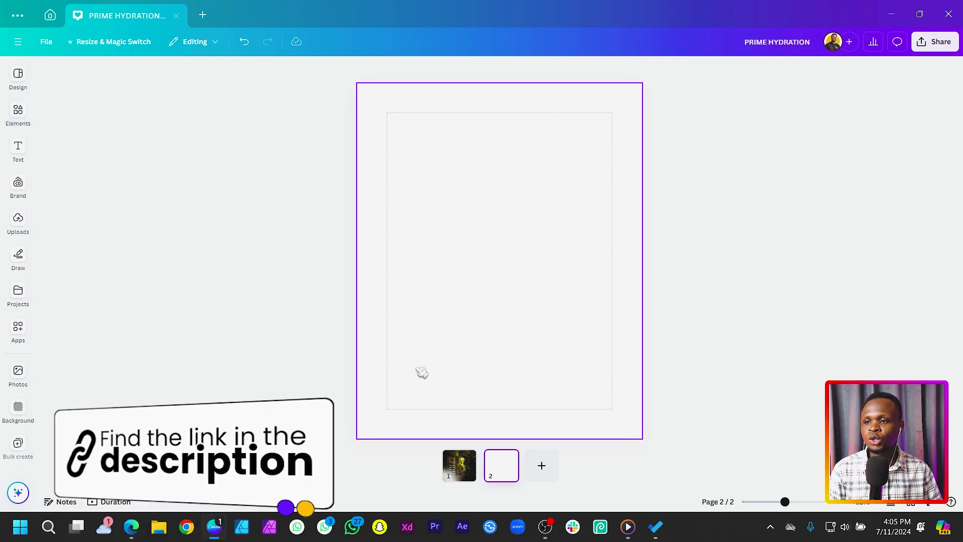
Switch to the Edge browser and open the drinkprime.com website
click(138, 532)
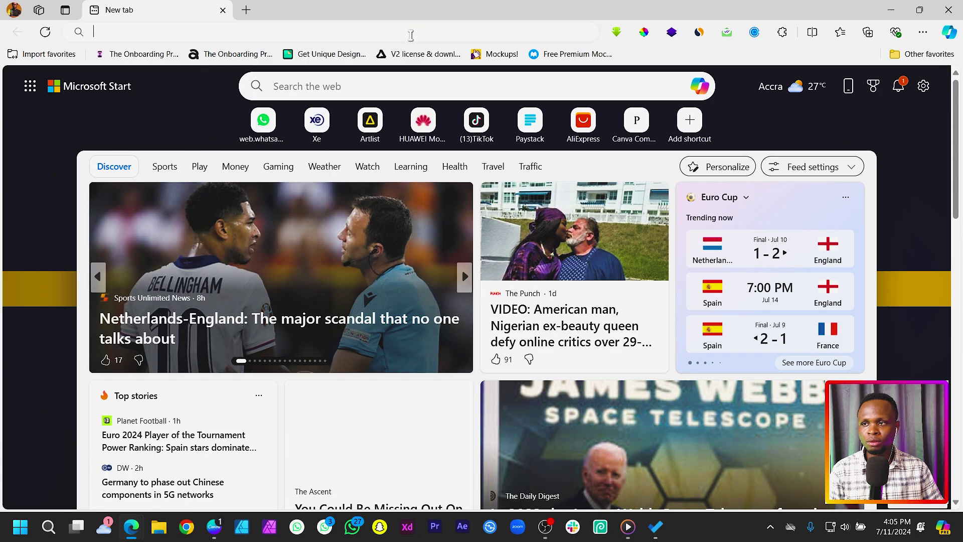
click(410, 32)
text(drinkprim)
key(Return)
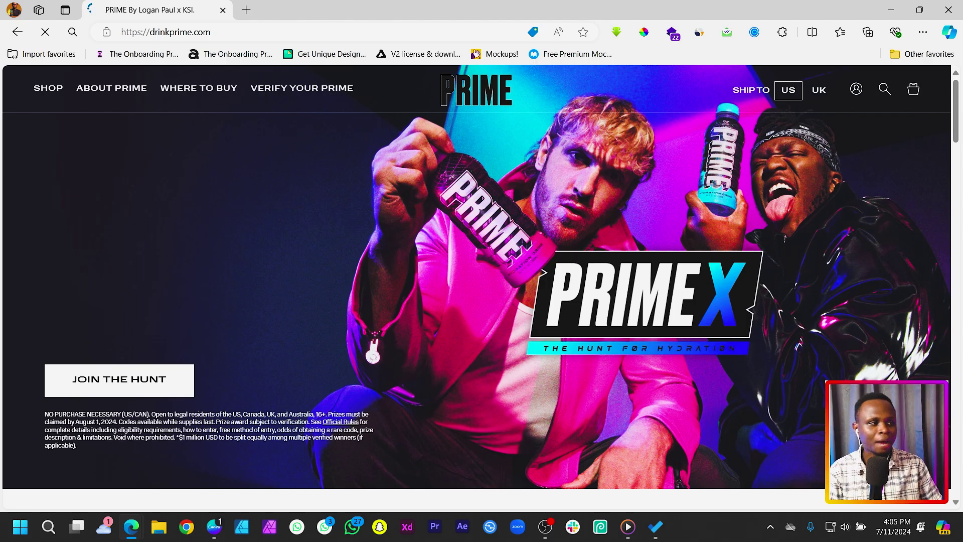
Browse the Hydration bottles on the home page and examine the product page of the blue X bottle
scroll(355, 208, down, 10)
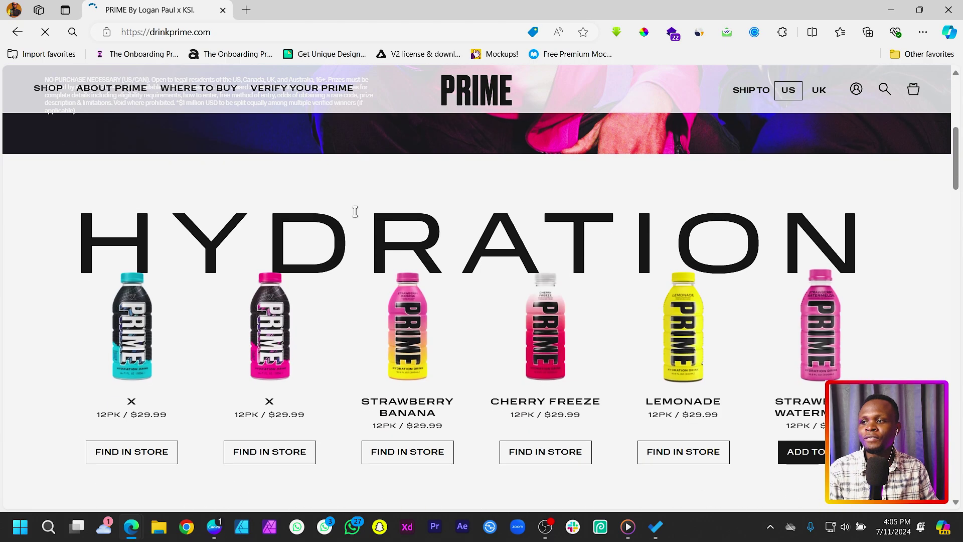
scroll(326, 206, up, 5)
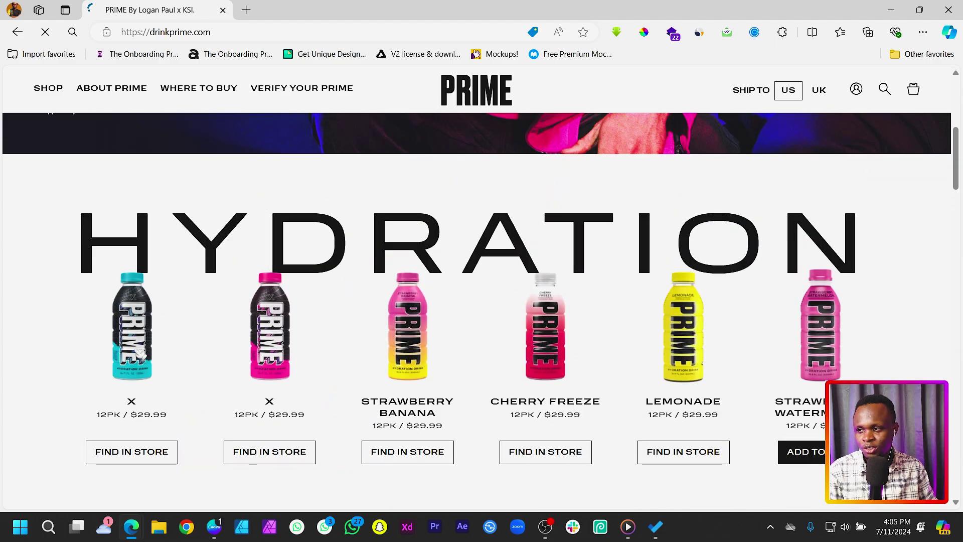
click(142, 353)
scroll(243, 312, down, 5)
scroll(247, 313, up, 4)
scroll(246, 313, down, 9)
scroll(246, 313, up, 5)
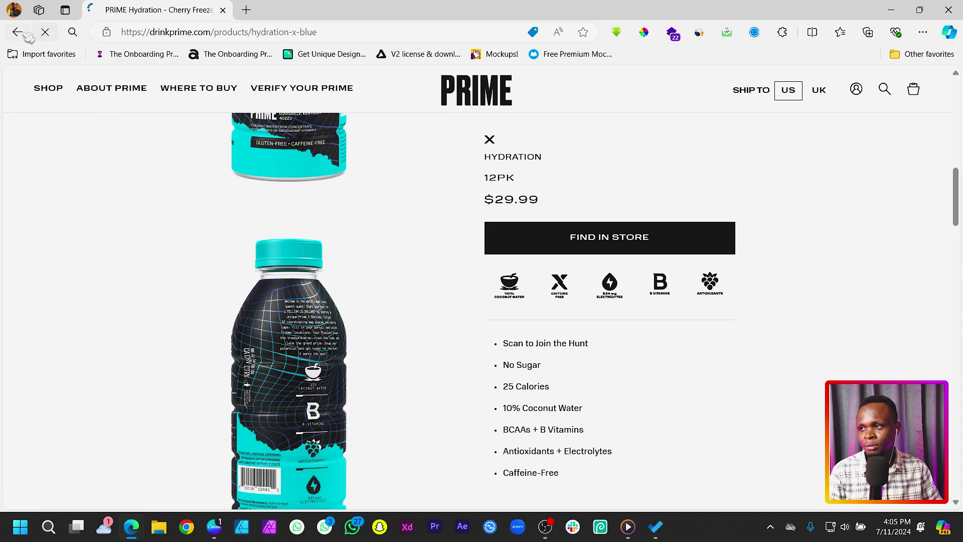
Return to the home page, find the Energy cans and open the Dream Pop product page
scroll(377, 298, down, 10)
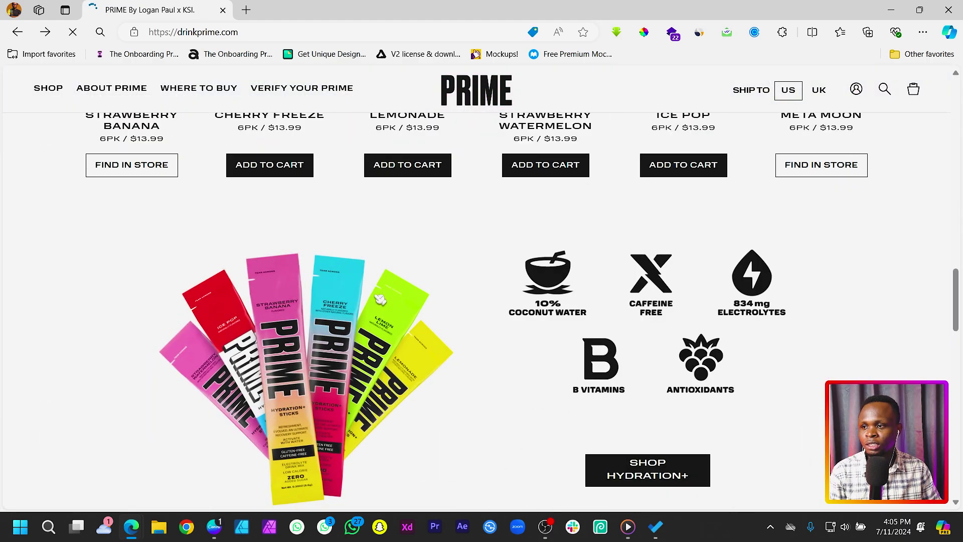
scroll(380, 299, up, 3)
scroll(325, 256, down, 12)
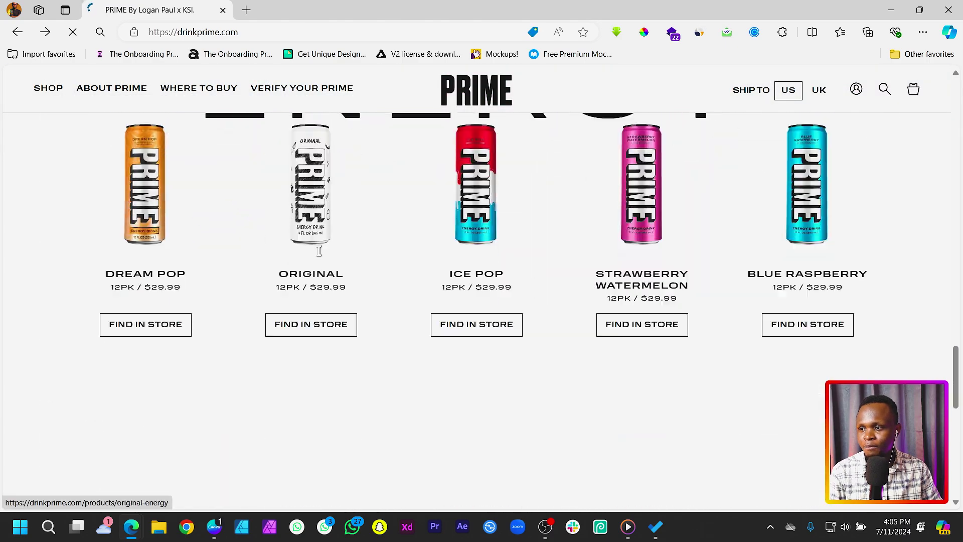
scroll(323, 253, down, 2)
scroll(203, 261, up, 2)
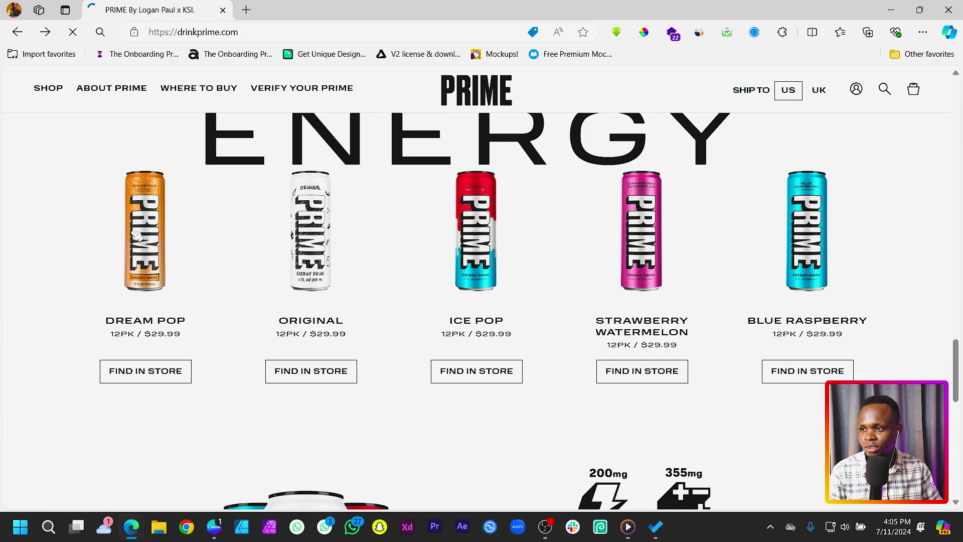
click(143, 235)
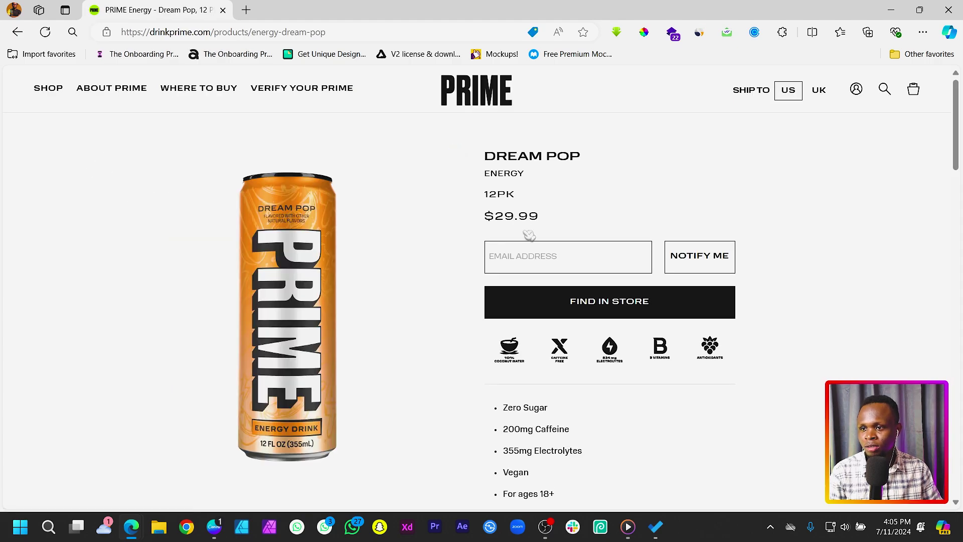
Copy the side-view image of the Dream Pop can from the product page
scroll(622, 306, down, 1)
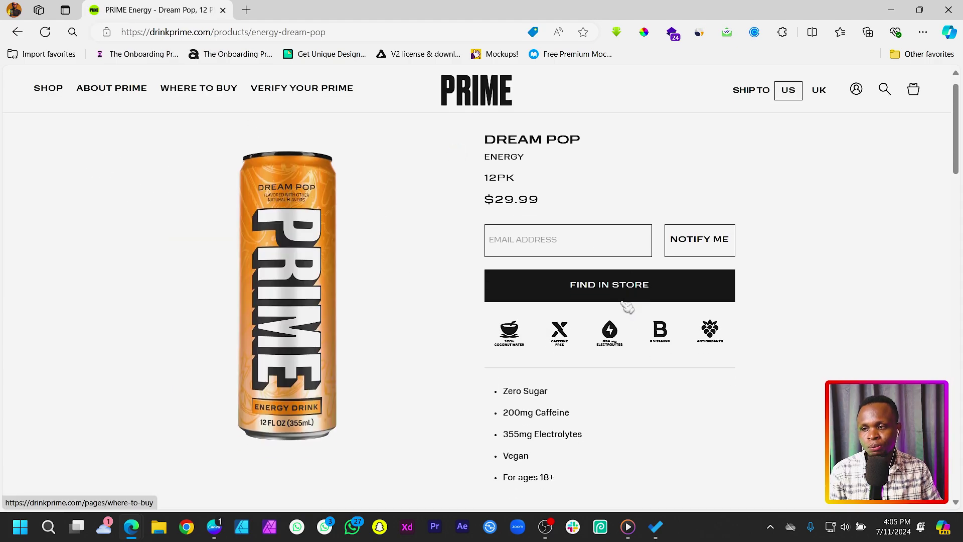
right_click(262, 178)
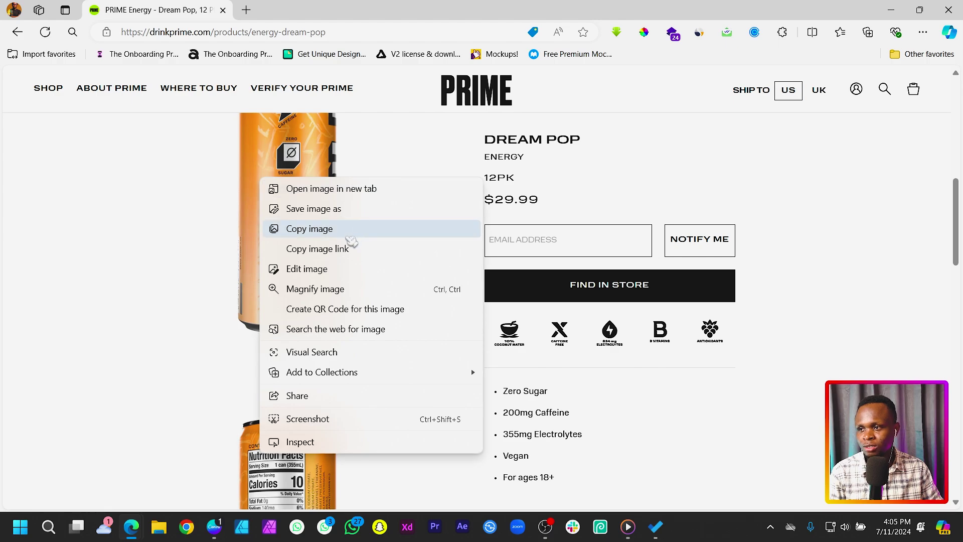
click(353, 232)
Switch back to Canva, paste the copied can image onto the blank page and delete it again
click(891, 10)
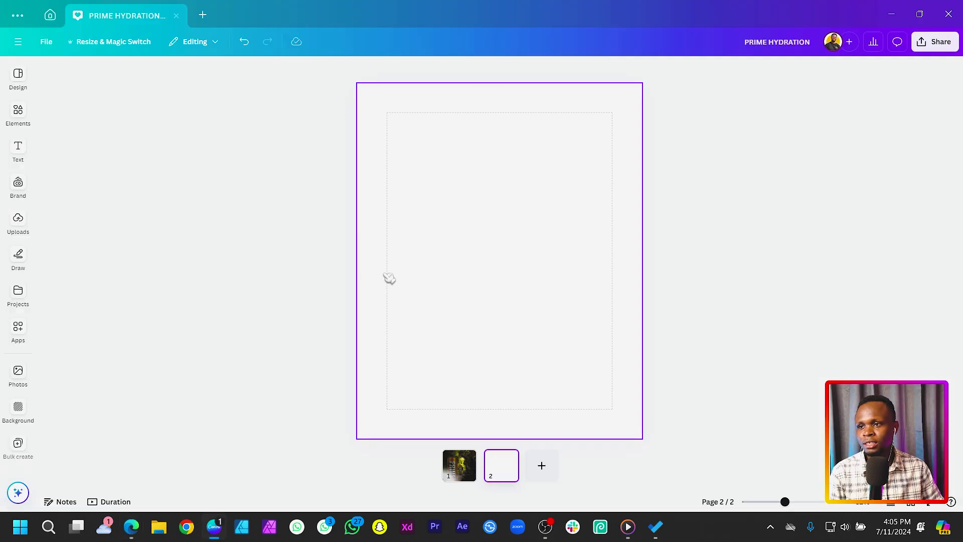
key(ctrl+v)
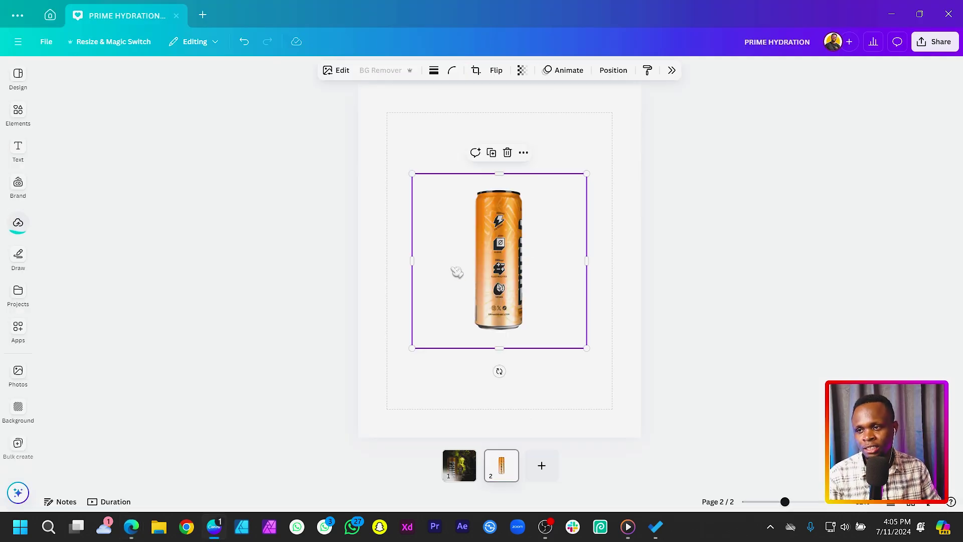
drag(548, 313, 475, 337)
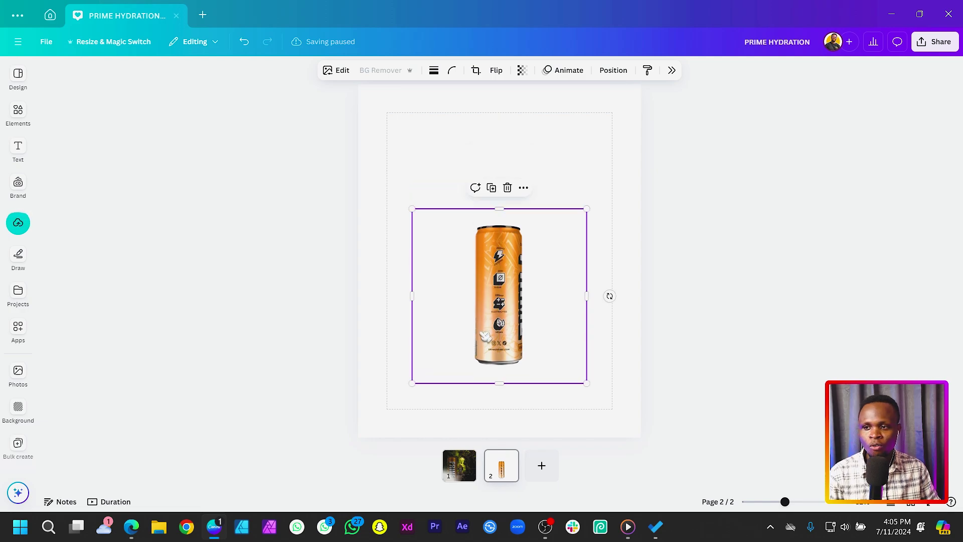
key(Delete)
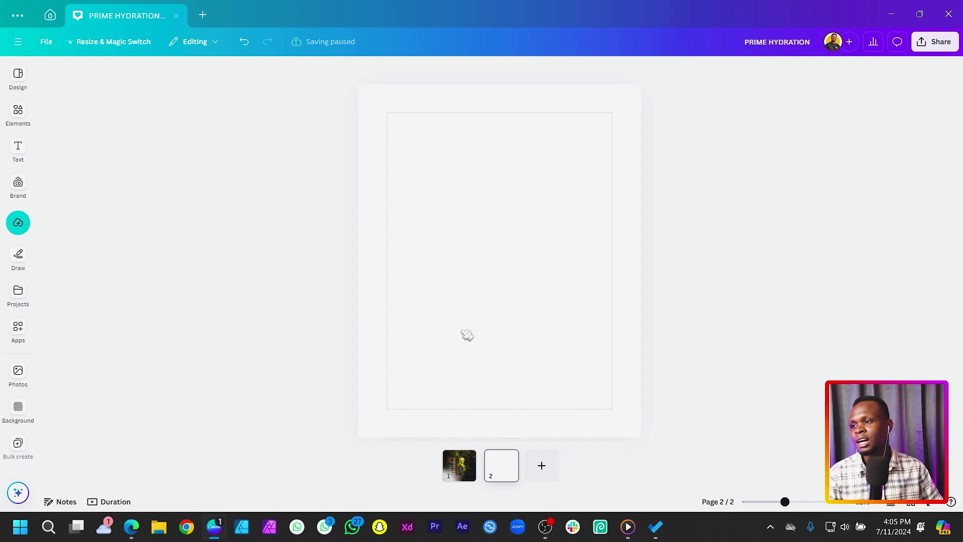
Search the elements library for "jungle" and show only the photo results
click(20, 221)
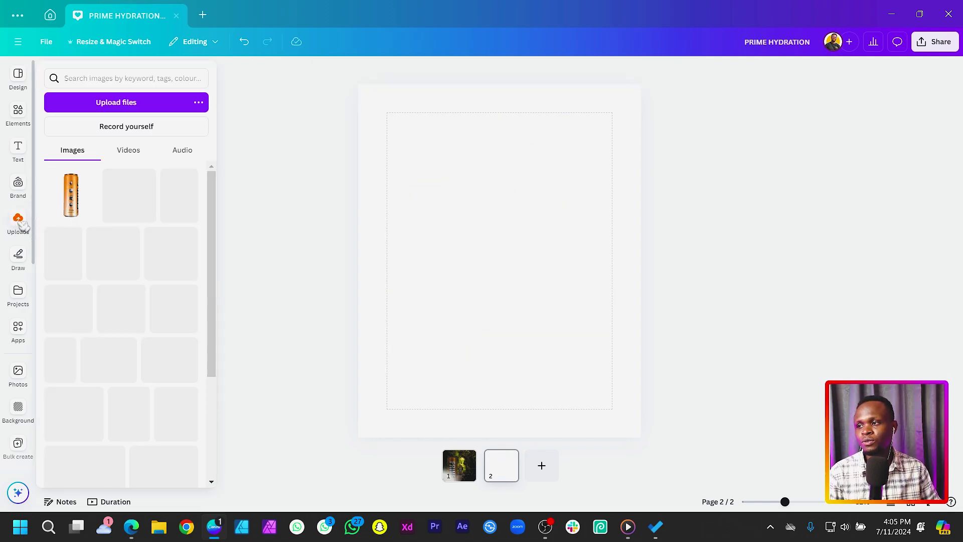
click(18, 149)
click(19, 114)
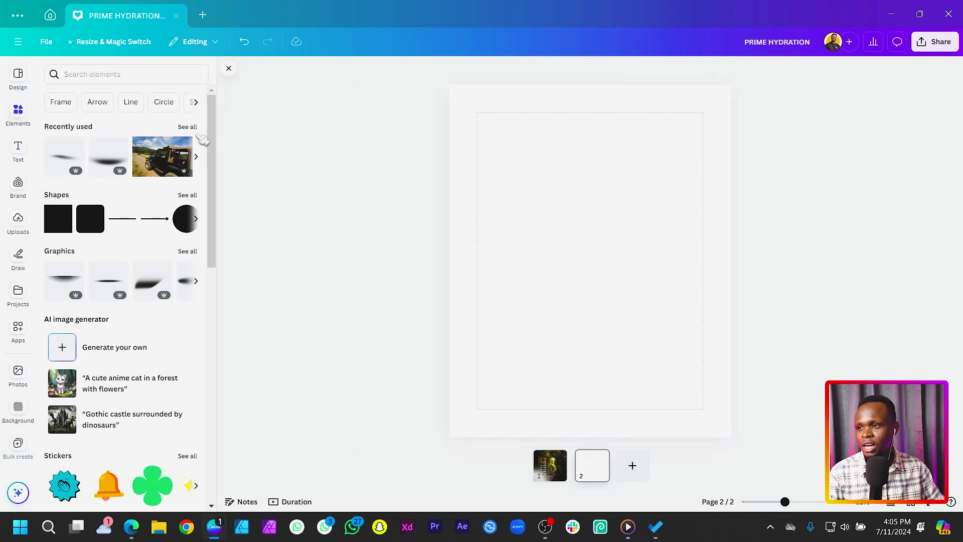
click(153, 74)
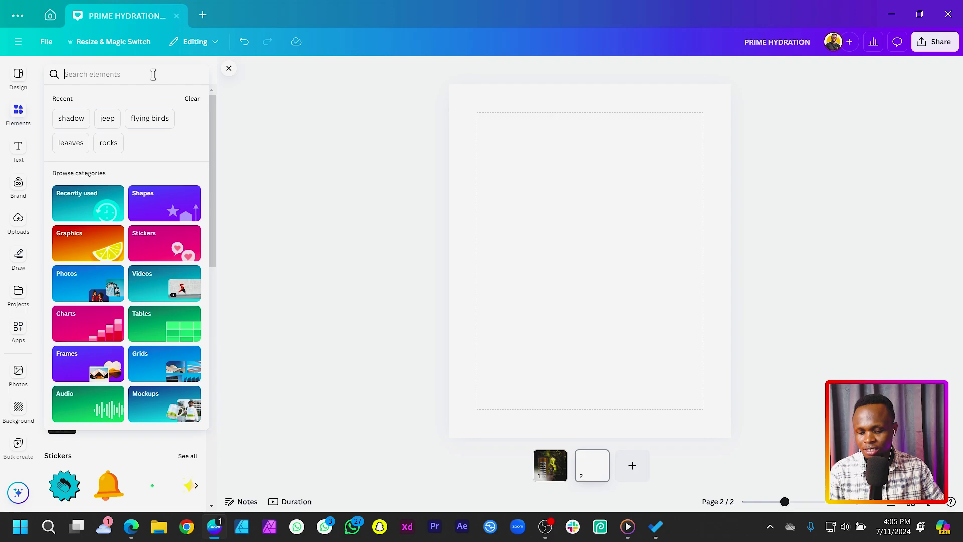
text(jungle)
key(Return)
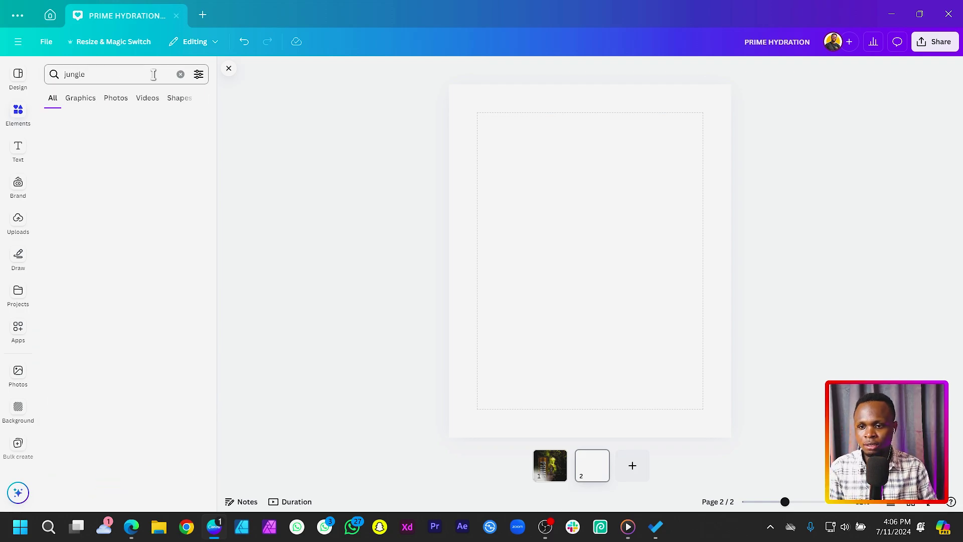
click(188, 219)
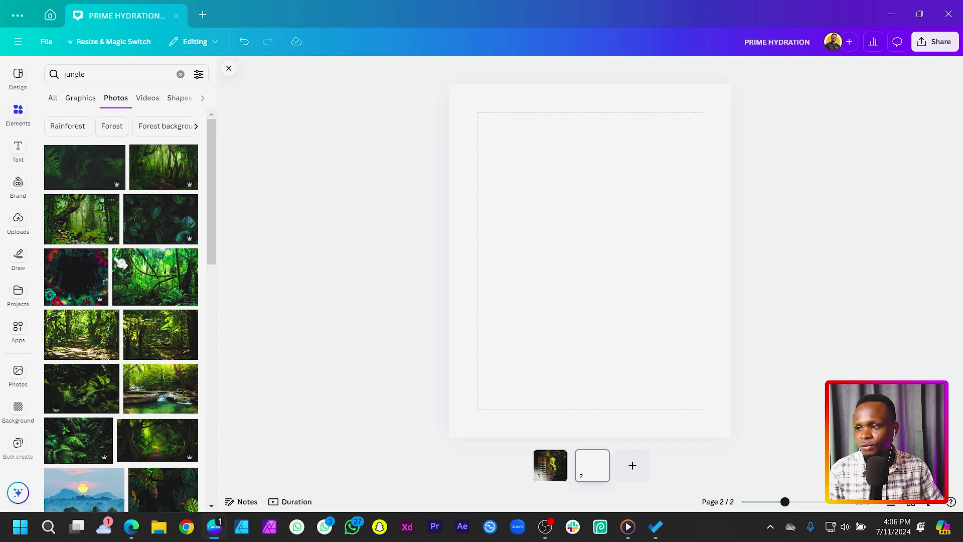
Find the photo of a pale gravel road through a bright forest among the jungle results and add it to the page
scroll(116, 254, down, 15)
scroll(123, 275, down, 10)
scroll(124, 276, down, 4)
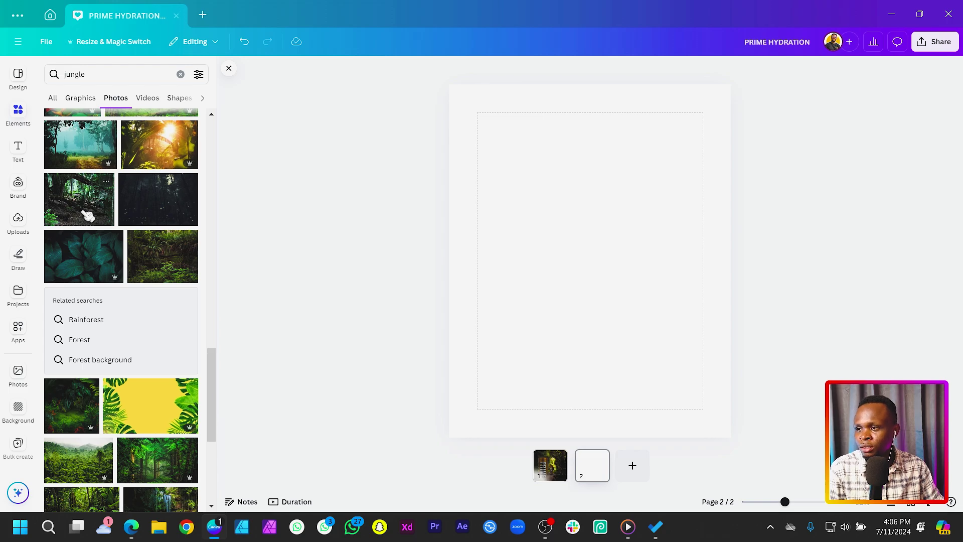
scroll(87, 214, down, 3)
scroll(176, 308, down, 5)
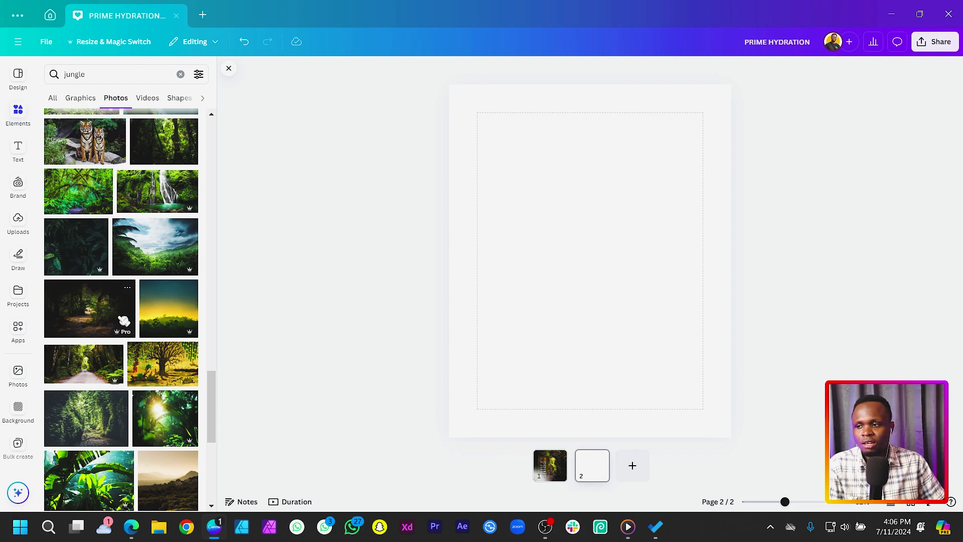
click(76, 376)
Enlarge the forest road photo to fill the page and centre the road's vanishing point horizontally
drag(476, 315, 225, 438)
drag(225, 261, 429, 271)
drag(572, 285, 583, 282)
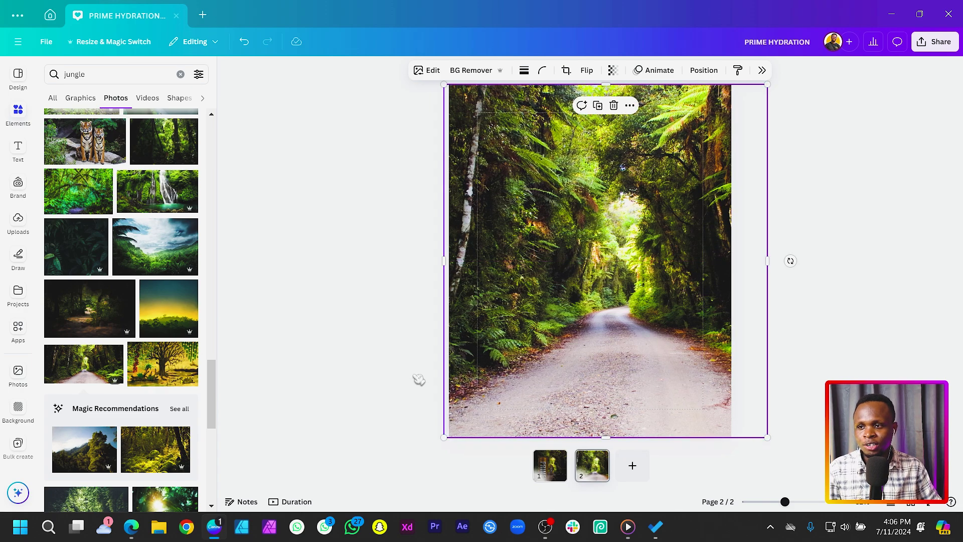
drag(622, 318, 605, 306)
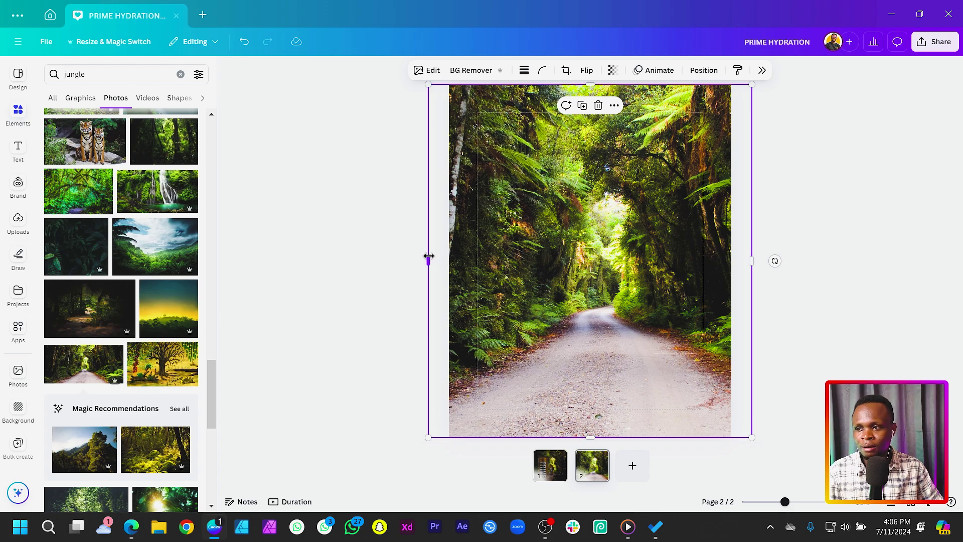
click(280, 318)
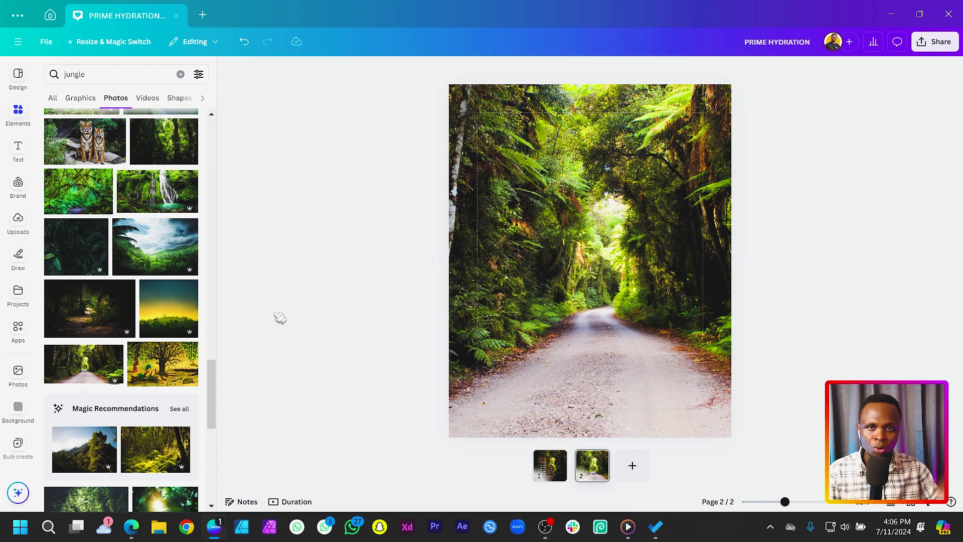
Insert the uploaded front-view Dream Pop can image and crop the empty space beside the can
click(19, 221)
click(129, 190)
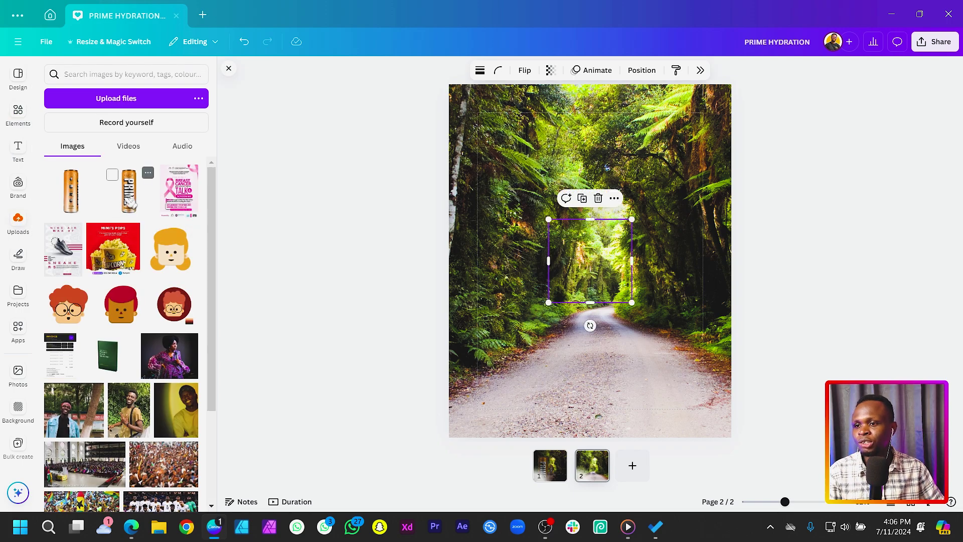
drag(548, 261, 569, 261)
Enlarge the can to more than half the page height and place it at the lower left of the road
drag(570, 303, 525, 384)
drag(614, 270, 537, 326)
drag(543, 268, 549, 258)
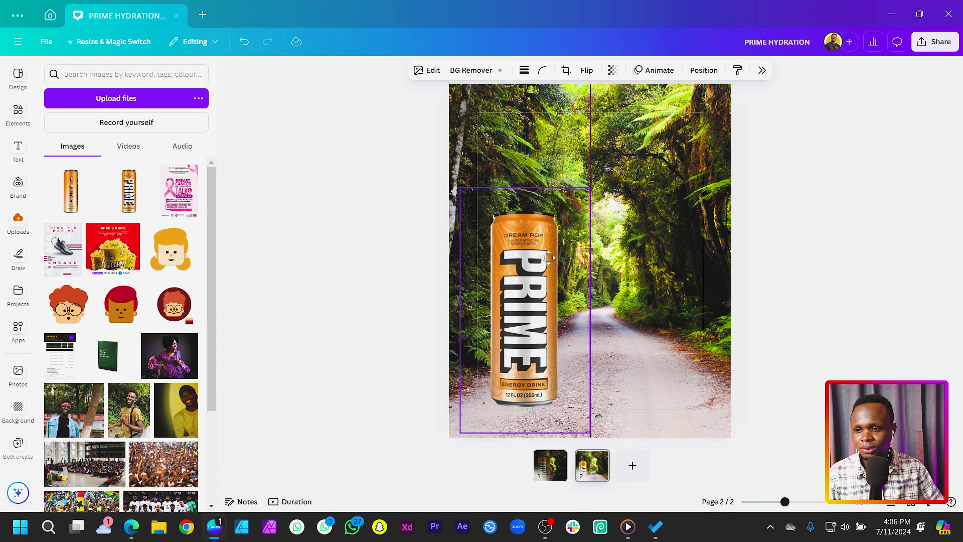
click(383, 275)
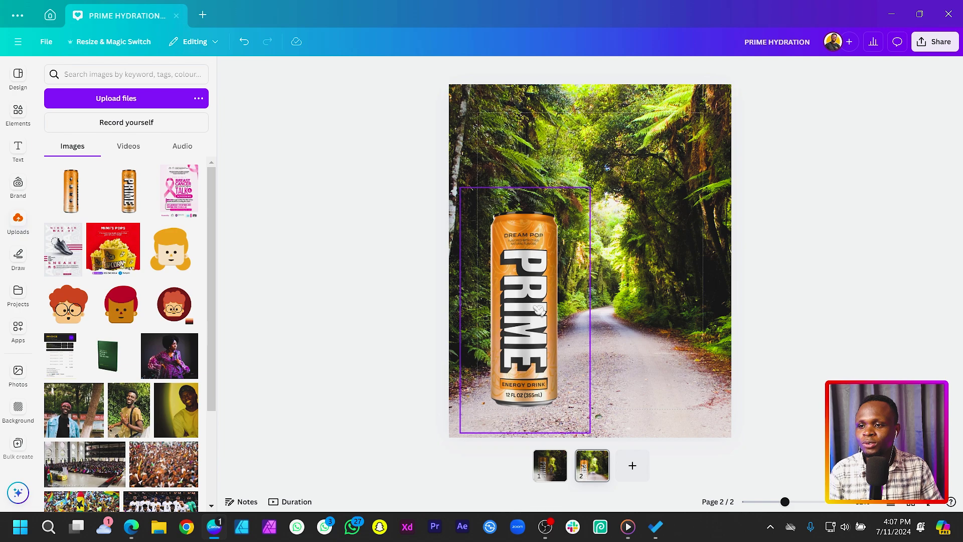
Search the photo elements for "rocks", insert the pile of smooth light pebbles and place it at the base of the can
click(568, 393)
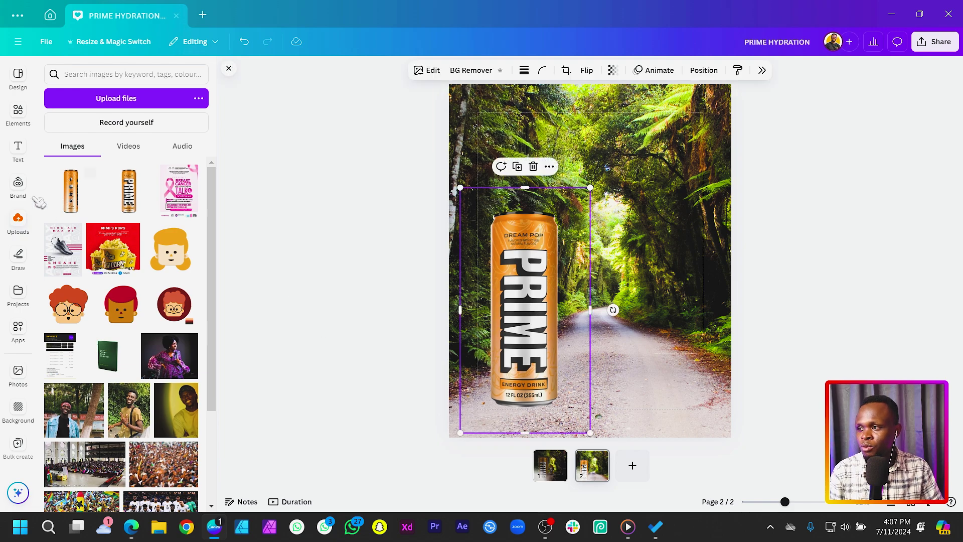
click(19, 112)
click(128, 73)
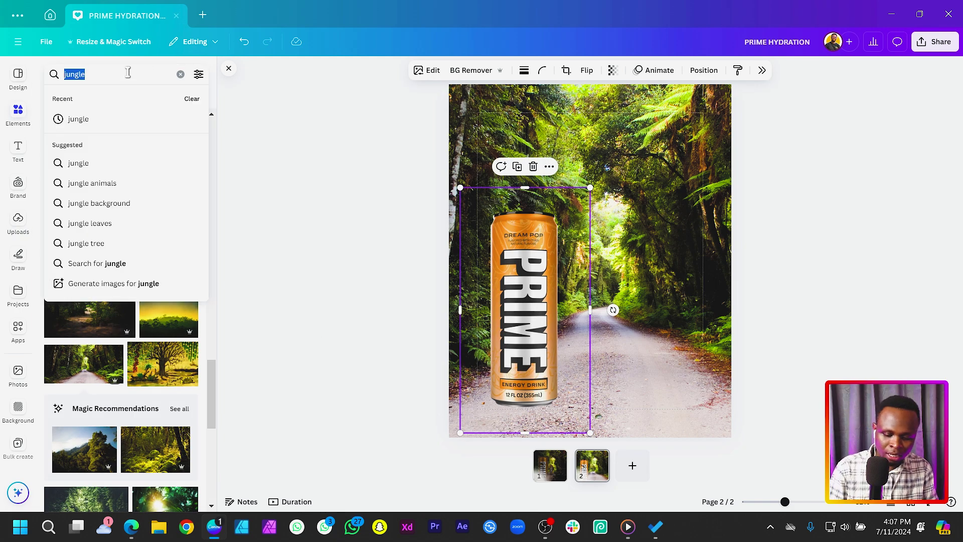
text(rocks)
key(Return)
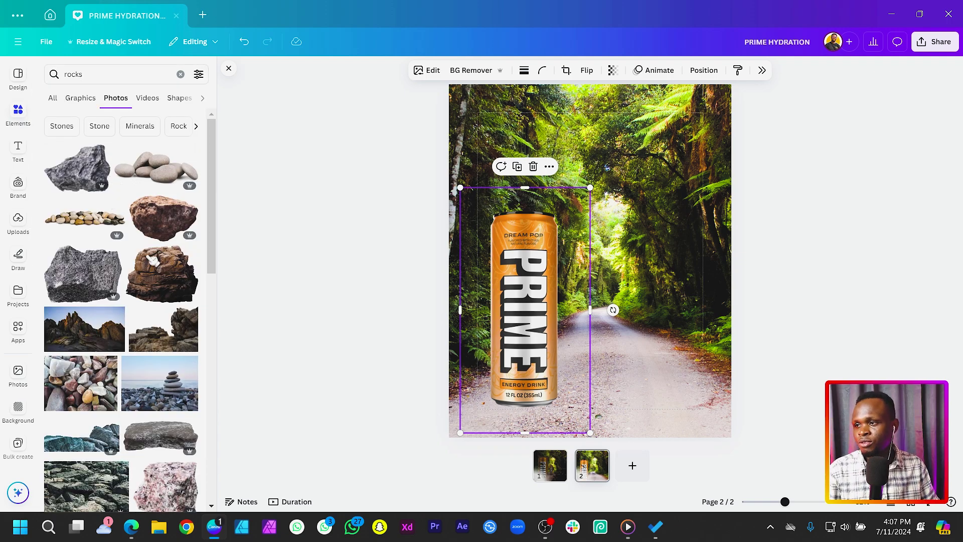
click(167, 179)
drag(610, 240, 555, 400)
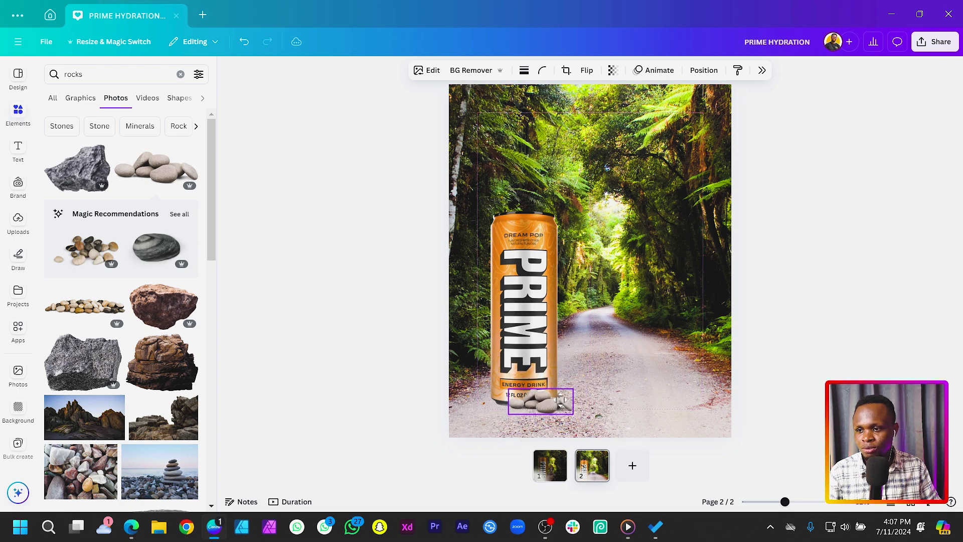
Enlarge the can slightly and place a copy of the pebble pile beside the original at the left of its base
click(525, 269)
mouse_move(589, 188)
mouse_down()
mouse_move(591, 175)
mouse_move(582, 193)
mouse_move(592, 184)
mouse_up()
click(540, 399)
drag(537, 405, 495, 401)
click(375, 390)
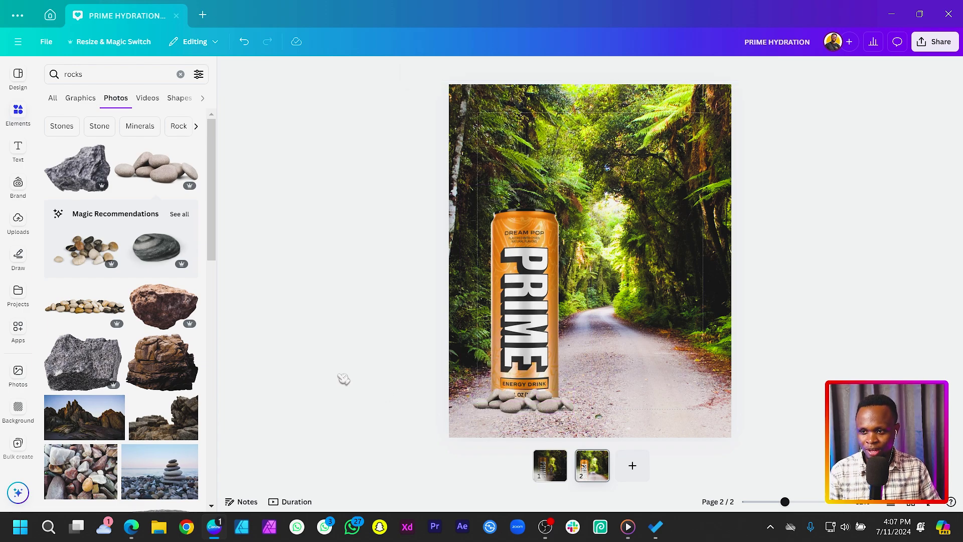
Move both pebble piles off the can to compare its base without them, and put them back
click(536, 409)
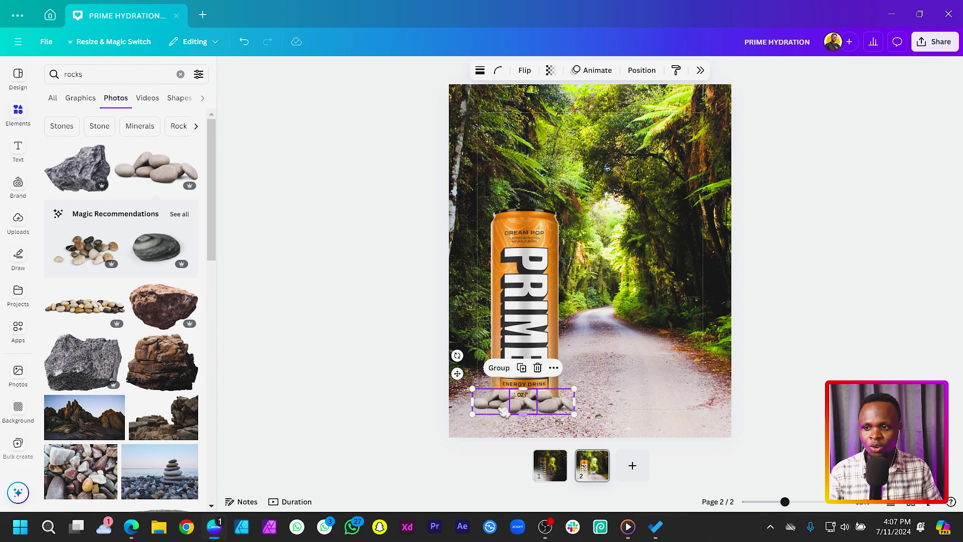
drag(497, 409, 689, 399)
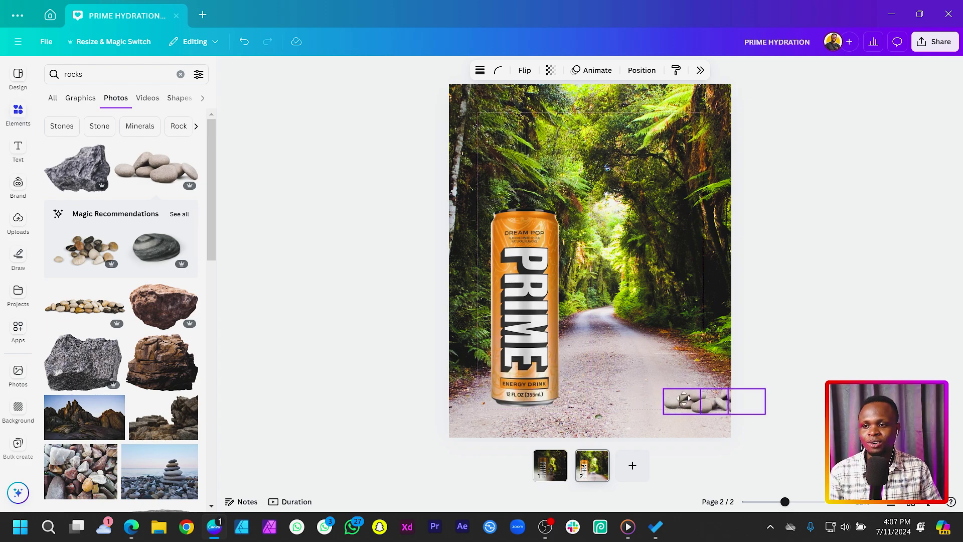
drag(684, 399, 498, 407)
click(421, 415)
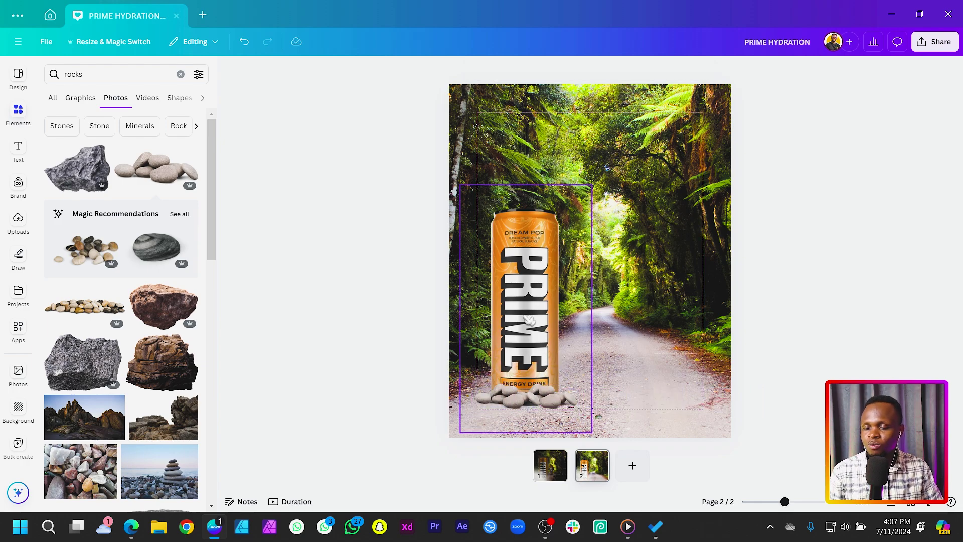
Search the photo elements for "leaves", insert "Vine Plant with Green Leaves" and fit it across the top rim of the can
click(94, 77)
text(leaved)
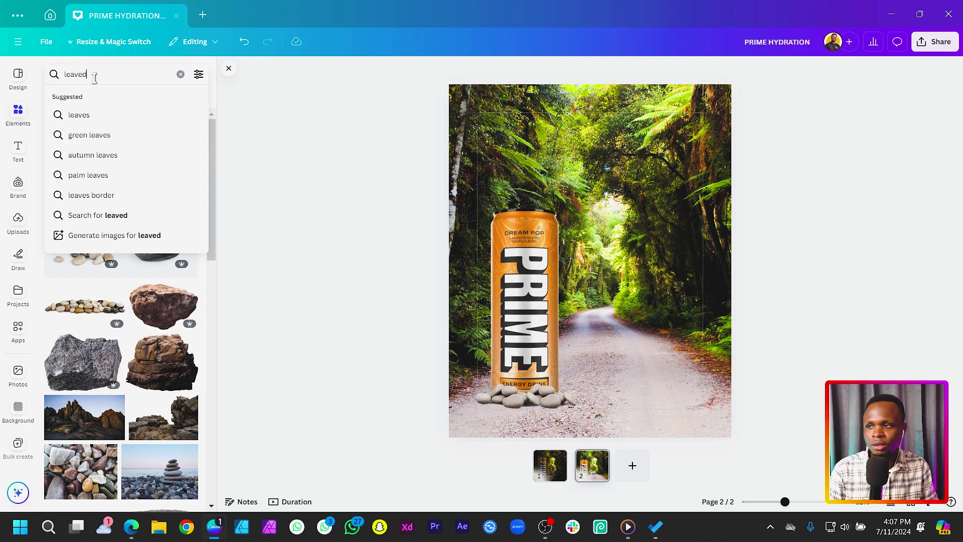
key(Return)
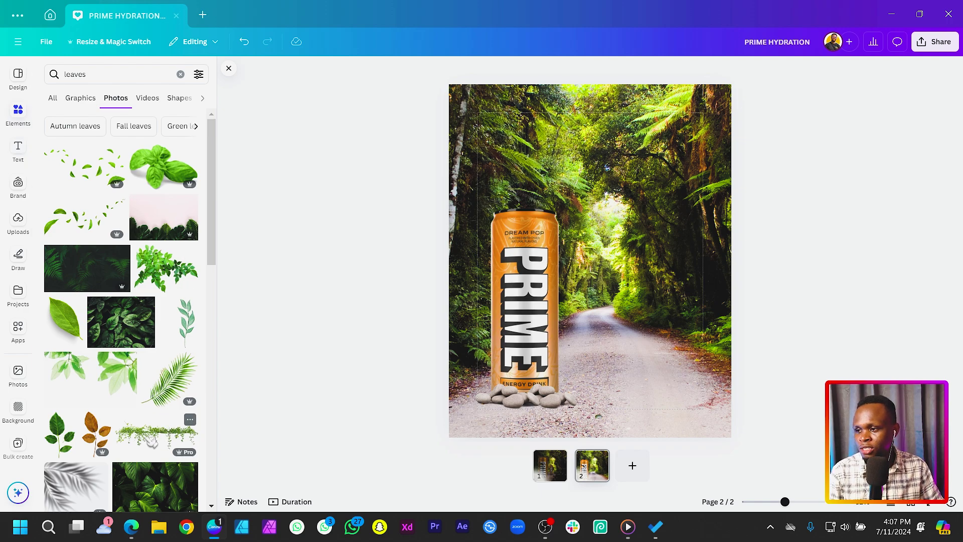
click(190, 419)
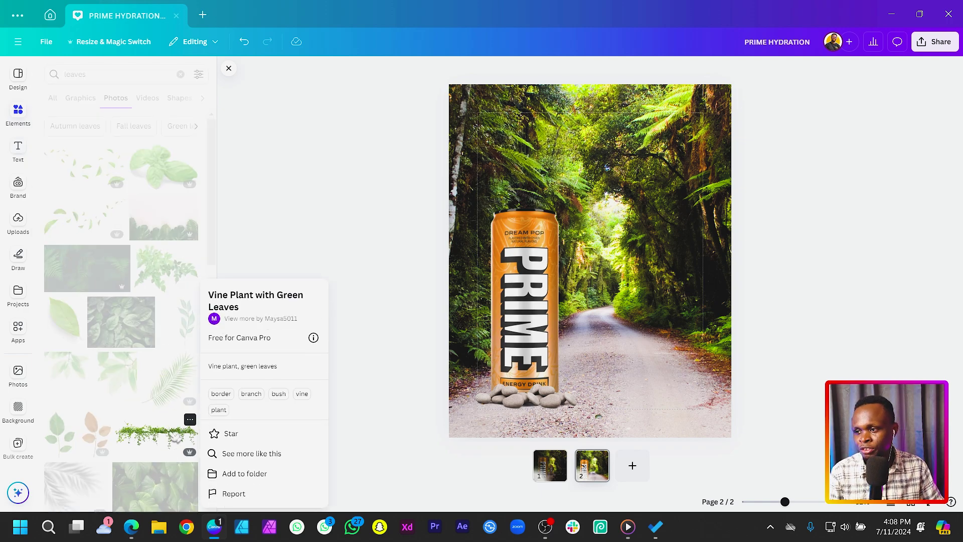
click(177, 427)
click(177, 427)
drag(601, 228, 486, 200)
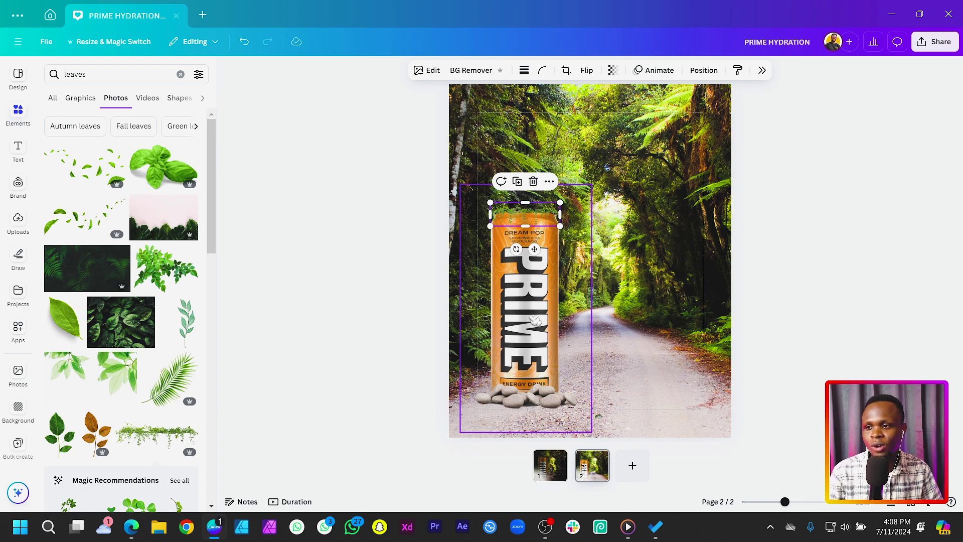
Insert the first recommended upright ivy vine and shrink it over the right part of the can
scroll(75, 357, down, 3)
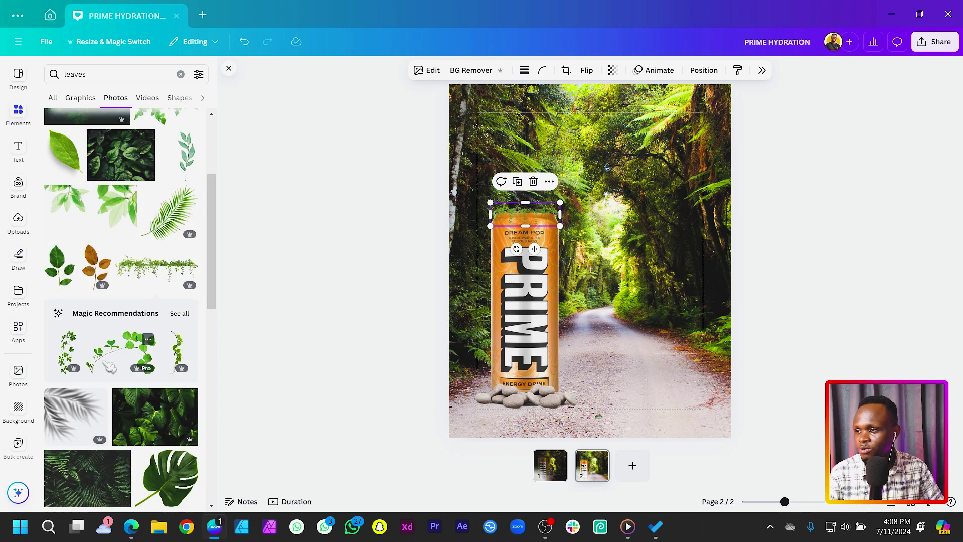
scroll(109, 366, down, 3)
click(70, 200)
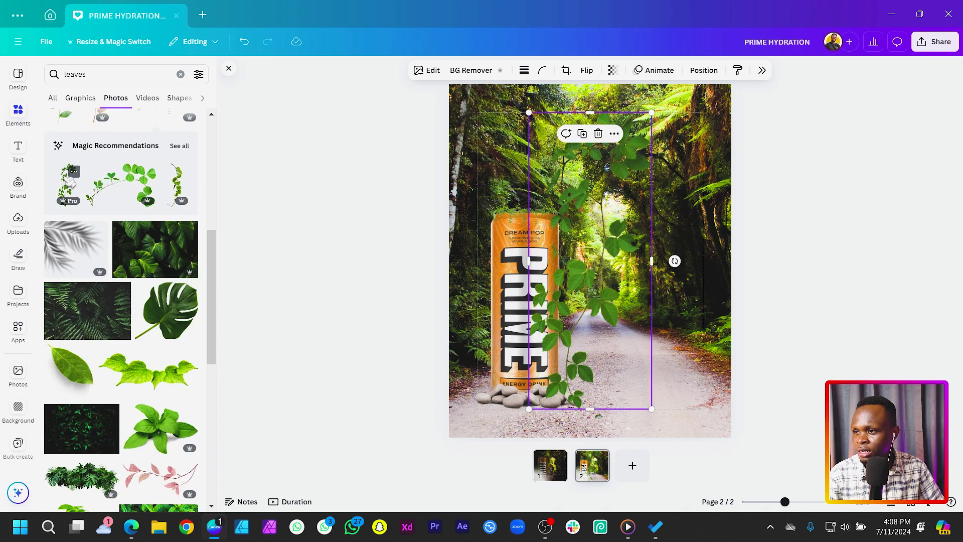
drag(528, 250, 566, 202)
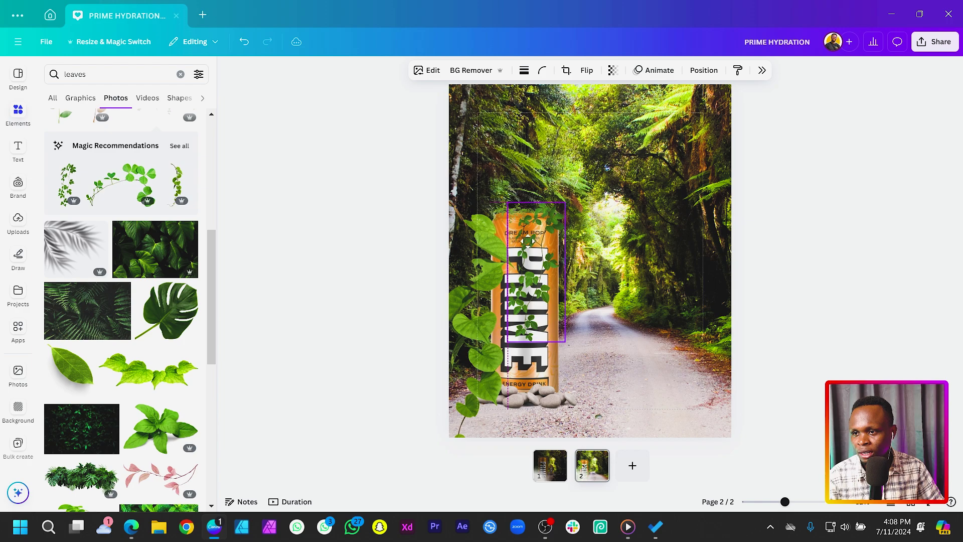
Shrink the heart-leaved vine to less than the can's height and place it over the left half of the can
drag(527, 241, 597, 176)
drag(577, 117, 553, 202)
click(532, 240)
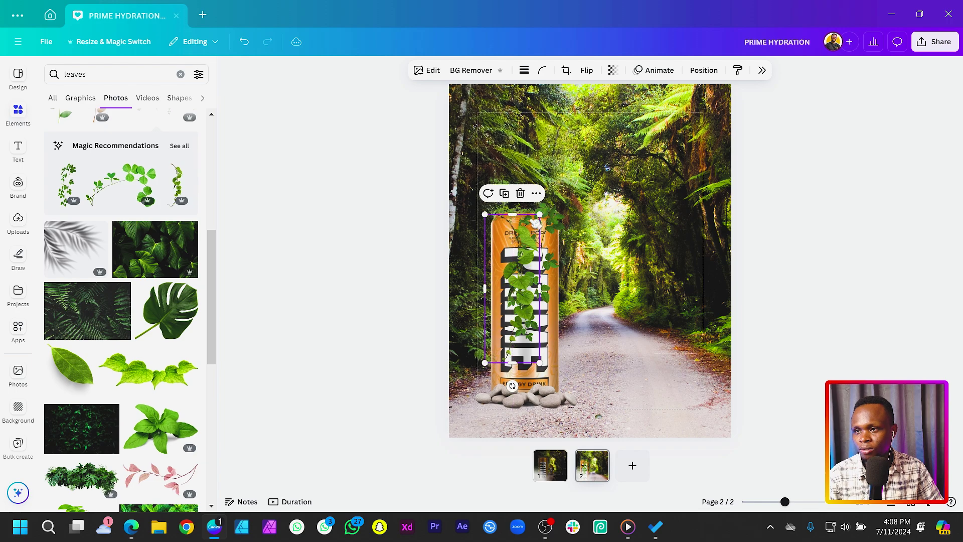
Flip the heart-leaved vine horizontally, and enlarge it slightly along the can's left edge
click(601, 70)
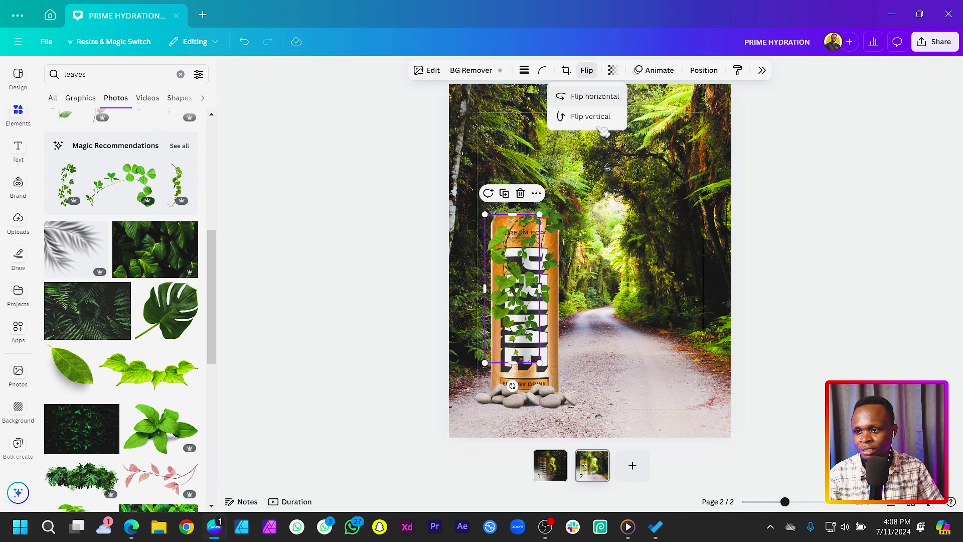
click(607, 102)
drag(501, 290, 487, 288)
drag(473, 360, 464, 374)
drag(504, 341, 510, 341)
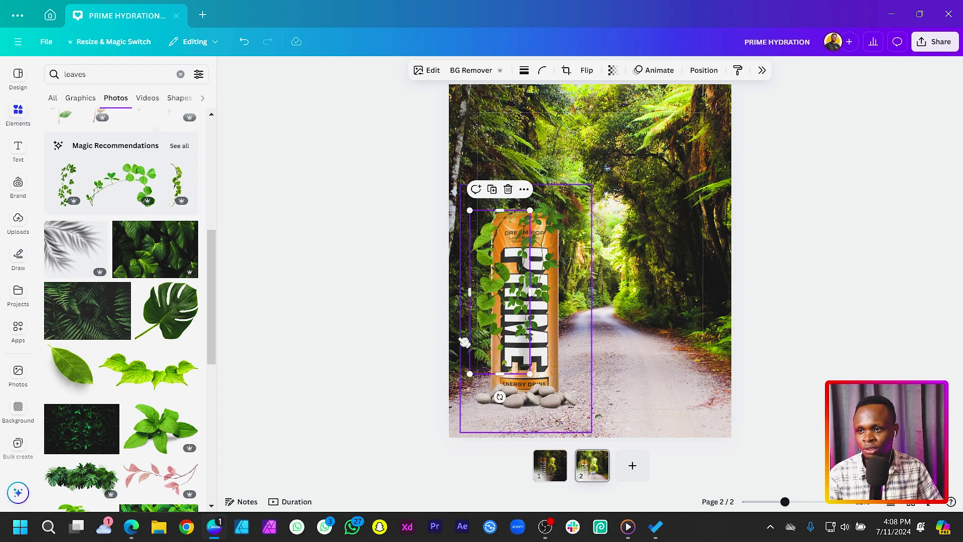
click(400, 289)
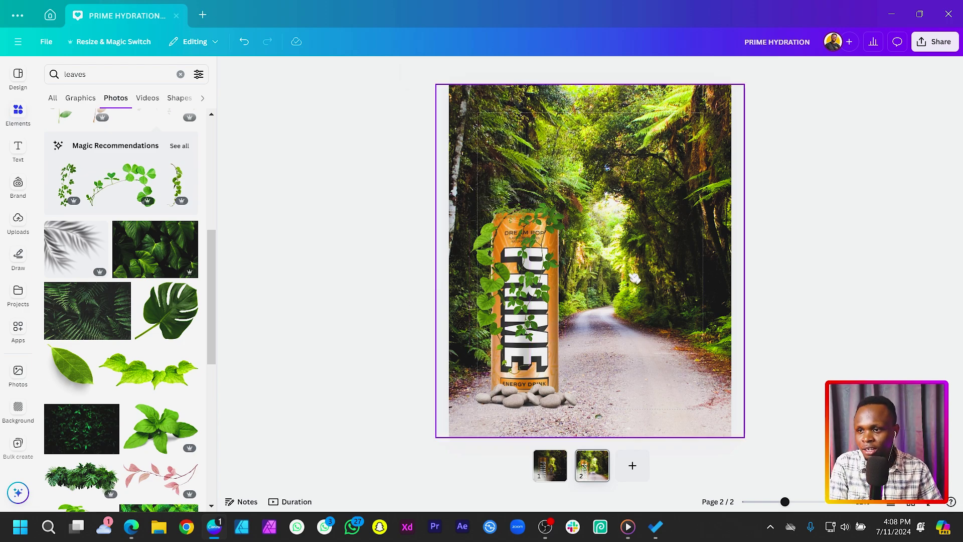
Move the upright ivy vine off the can onto the road and delete it
drag(555, 277, 611, 283)
click(524, 221)
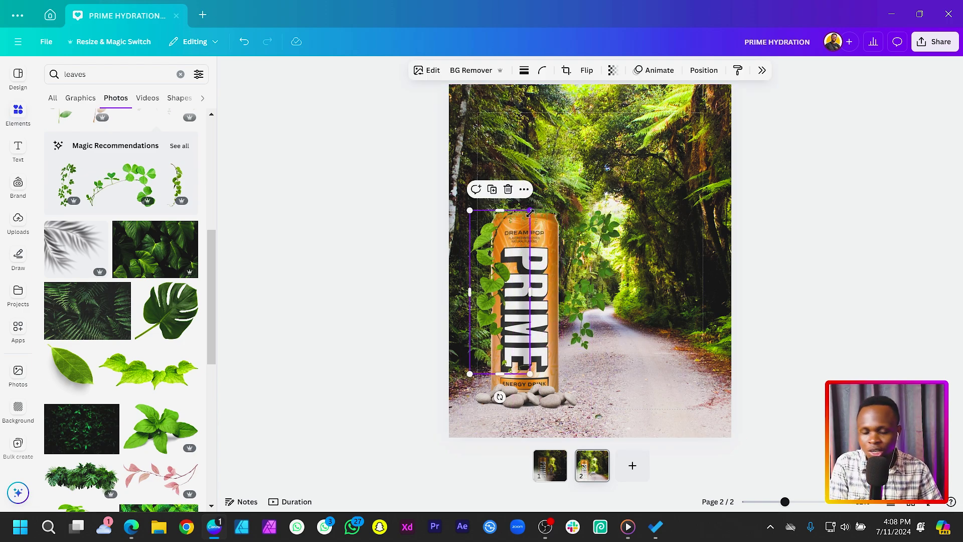
click(548, 216)
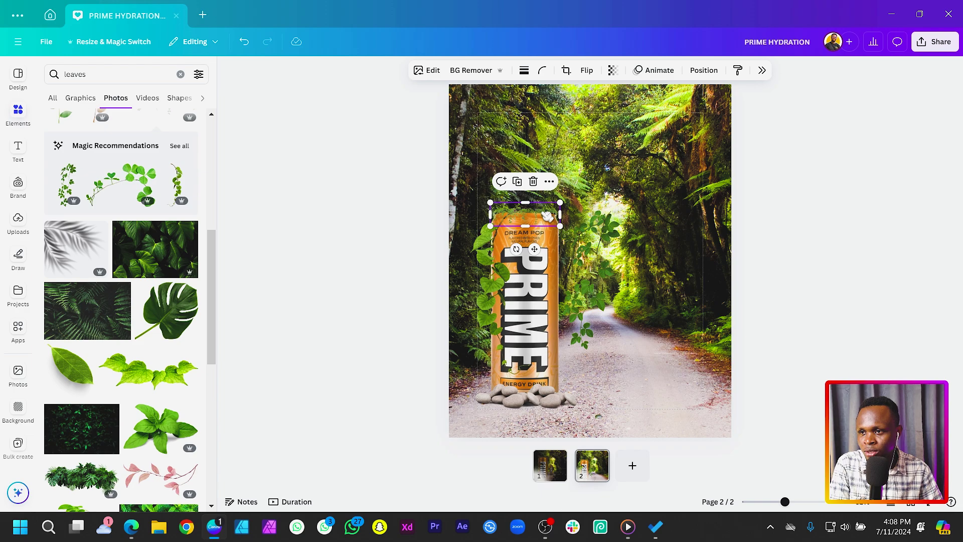
click(421, 312)
drag(588, 319, 549, 354)
key(Delete)
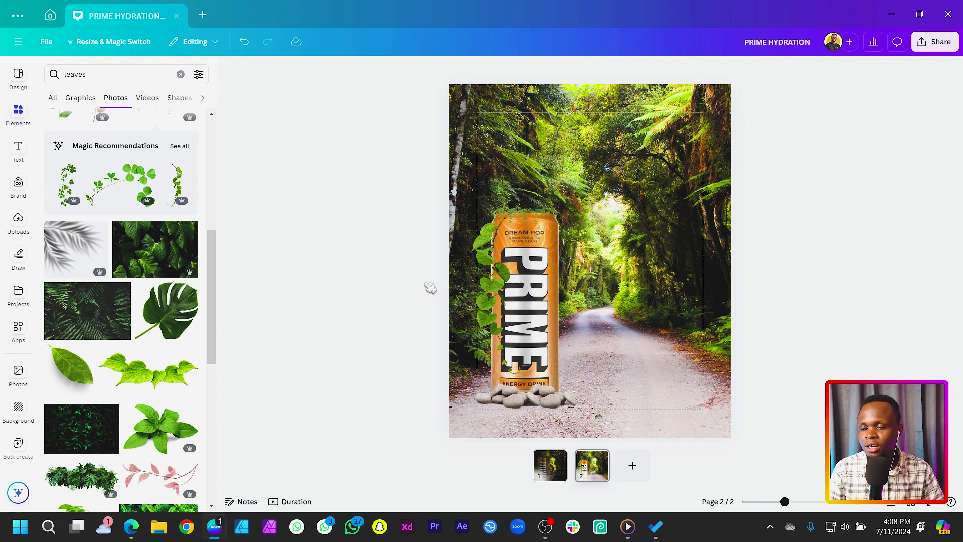
Duplicate the can, replace the copy with the uploaded back-view can image, and shrink it at the far end of the road
click(547, 341)
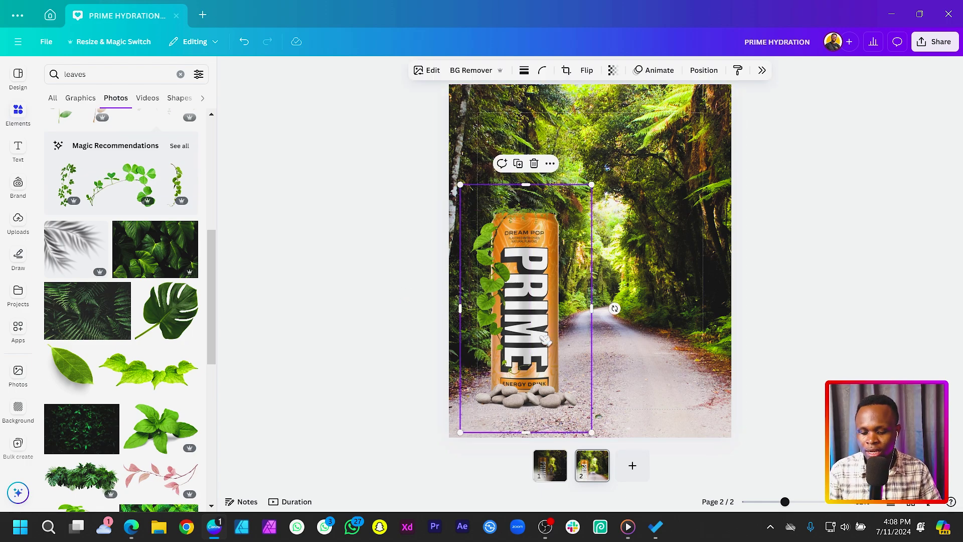
drag(548, 341, 622, 285)
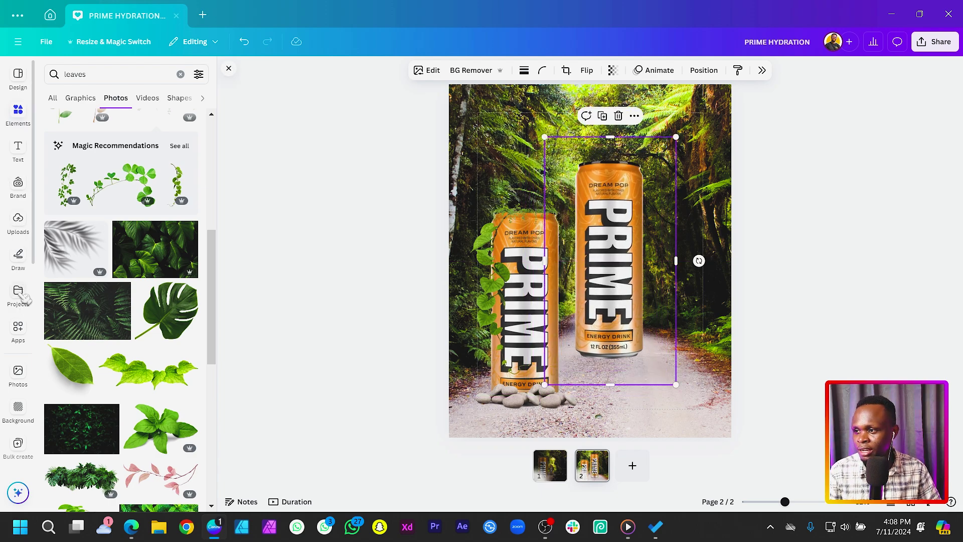
click(19, 222)
drag(77, 196, 667, 236)
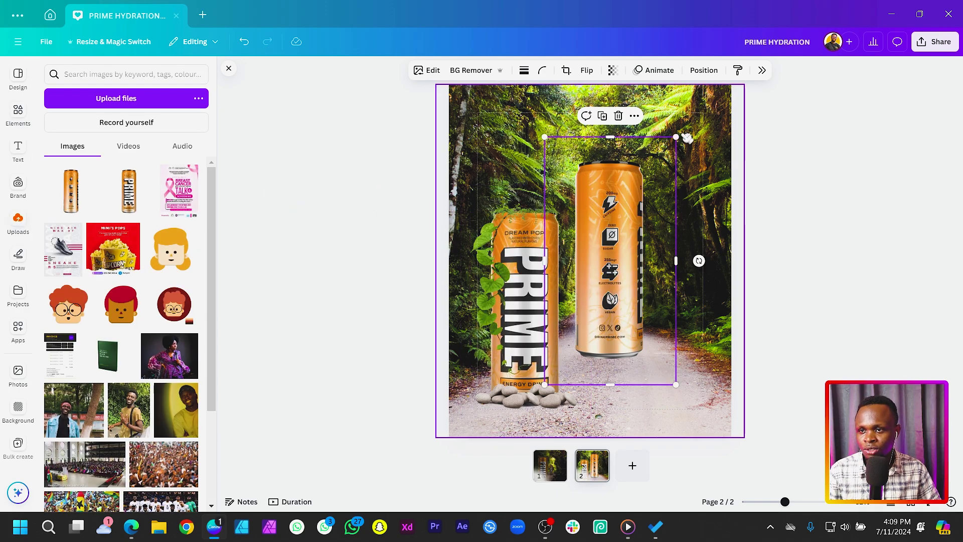
drag(677, 137, 656, 223)
drag(602, 273, 591, 298)
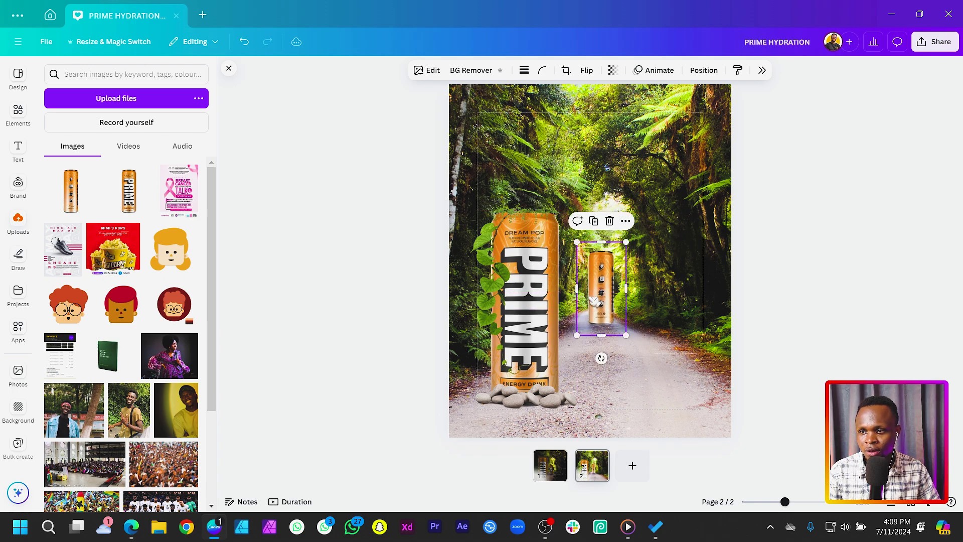
click(910, 305)
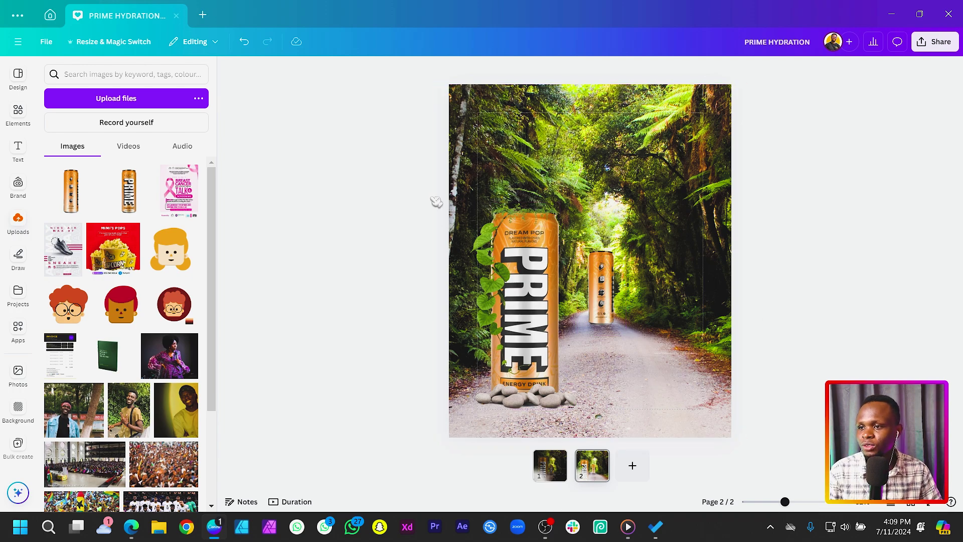
Insert the dark narrow-leaved branch from the leaves results and place it at the page's left edge above the can
click(19, 113)
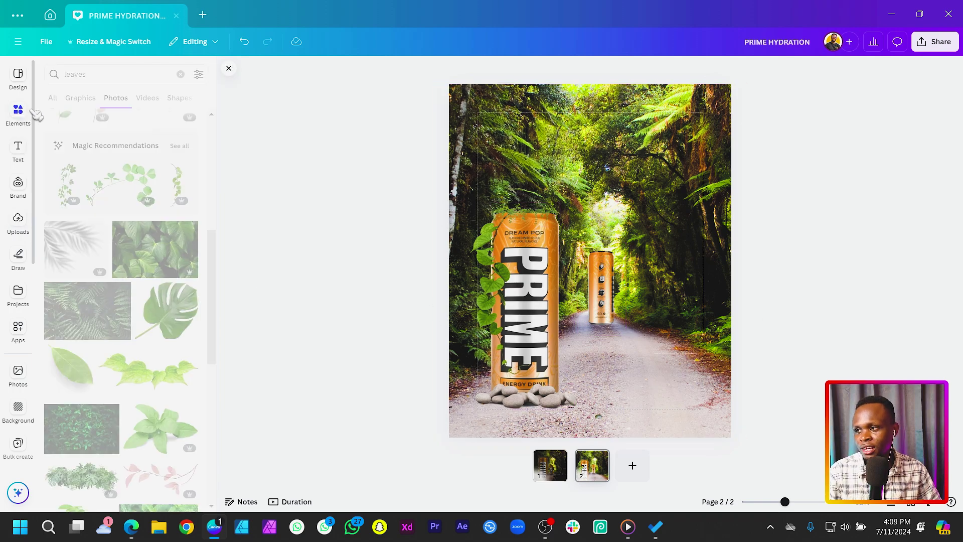
scroll(134, 299, down, 5)
scroll(135, 300, down, 8)
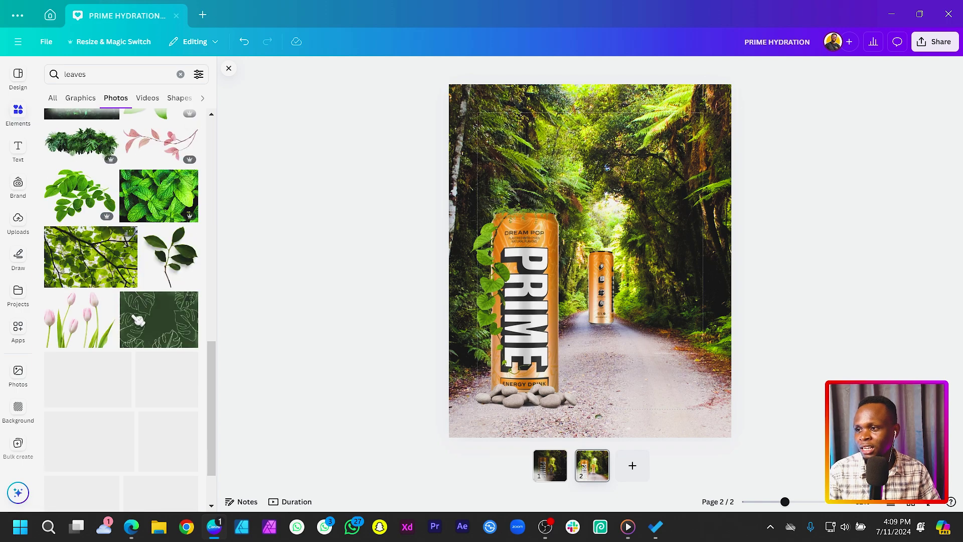
scroll(106, 284, down, 4)
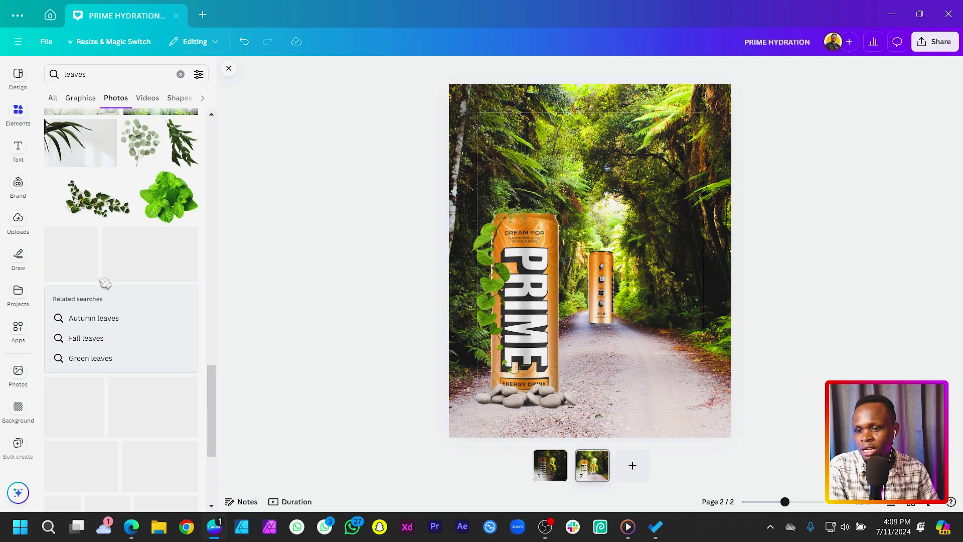
click(192, 158)
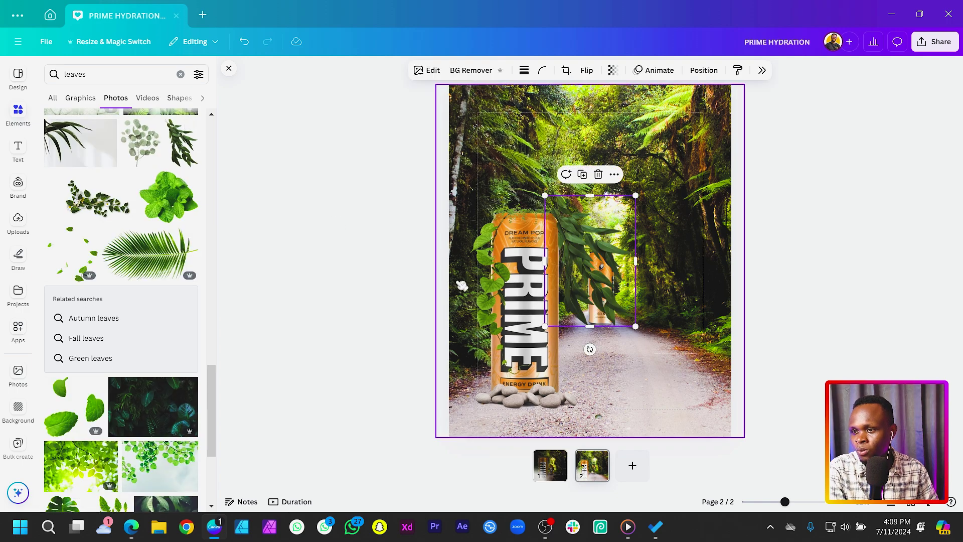
drag(594, 266, 482, 200)
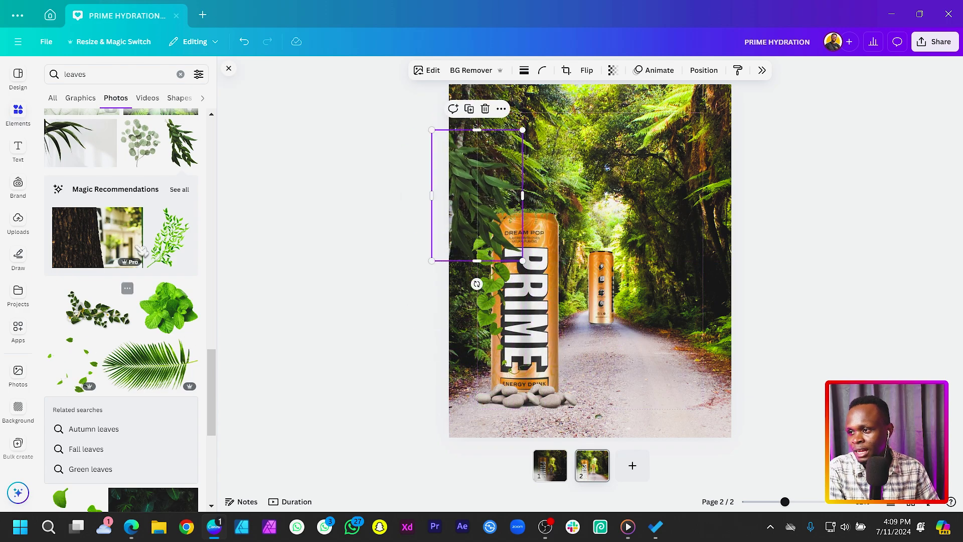
Insert the recommended bright green leafy branch, rotate it and extend it from the page's left edge beside the can, undoing stray moves
click(179, 254)
drag(585, 334, 535, 288)
key(ctrl+z)
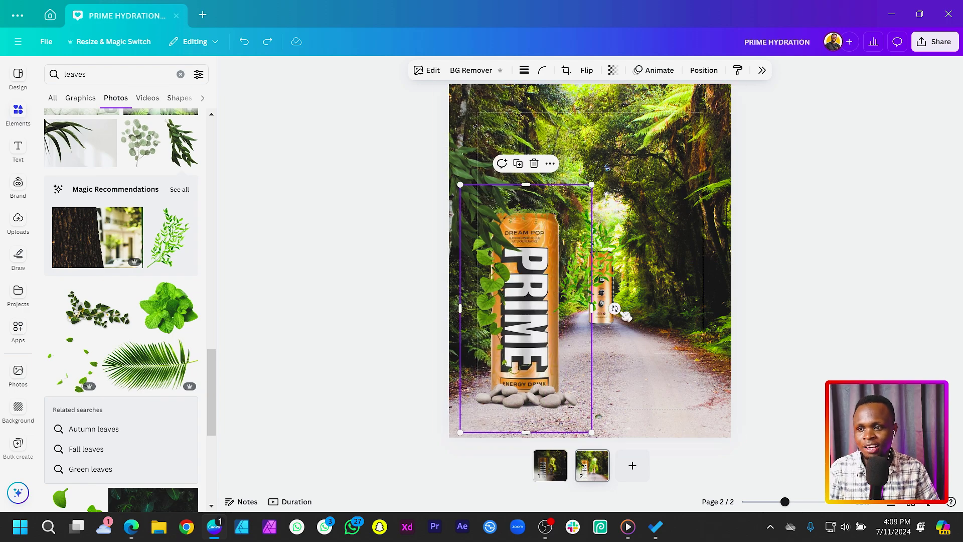
click(604, 304)
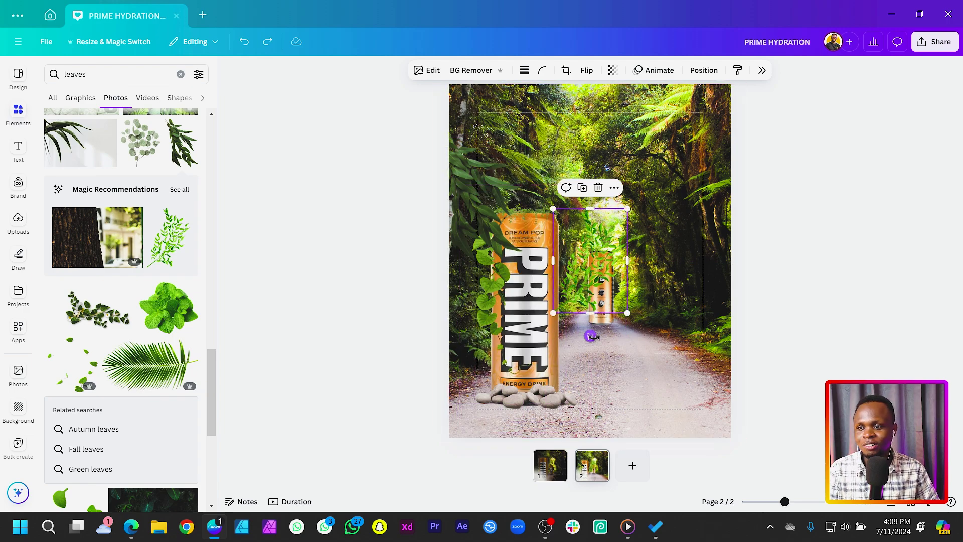
drag(590, 336, 462, 317)
drag(385, 184, 370, 195)
drag(489, 278, 500, 288)
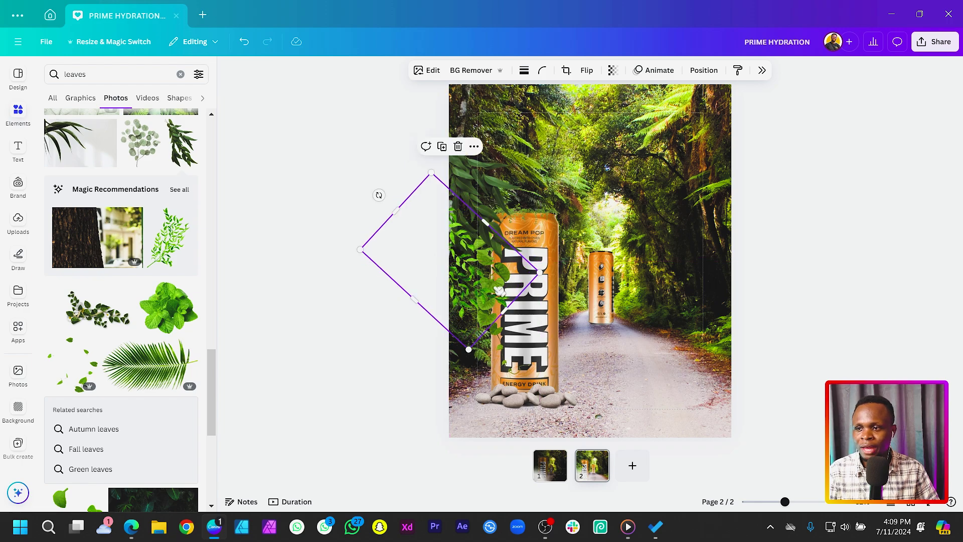
key(ctrl+z)
key(ctrl+z)
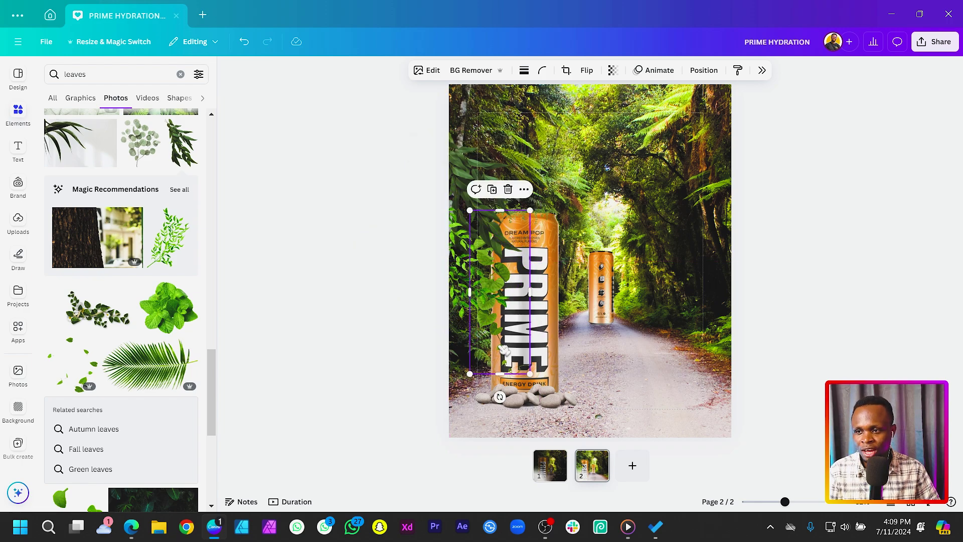
Move the heart-leaved vine to the large can's right edge, flip it horizontally and enlarge it down to the pebbles
drag(503, 350, 544, 350)
click(586, 71)
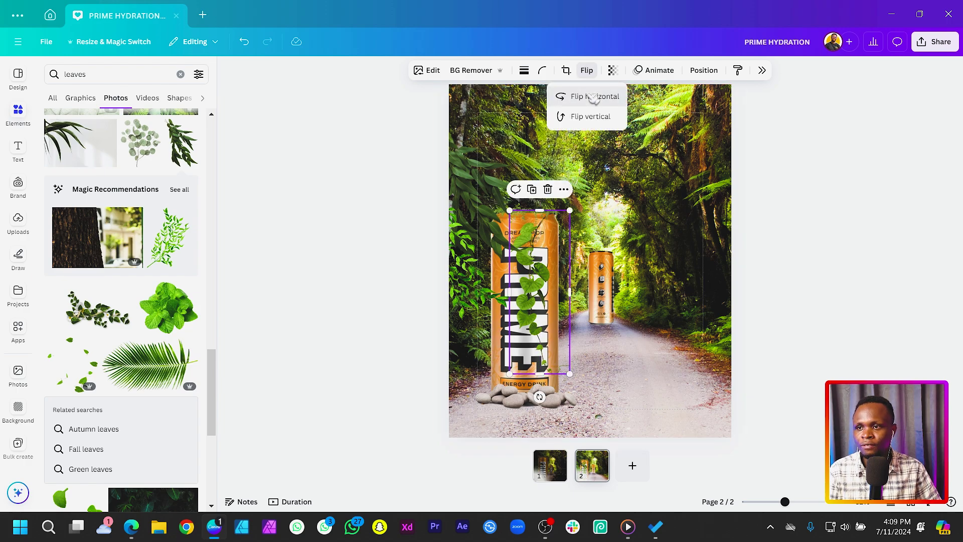
click(593, 97)
drag(547, 316, 560, 315)
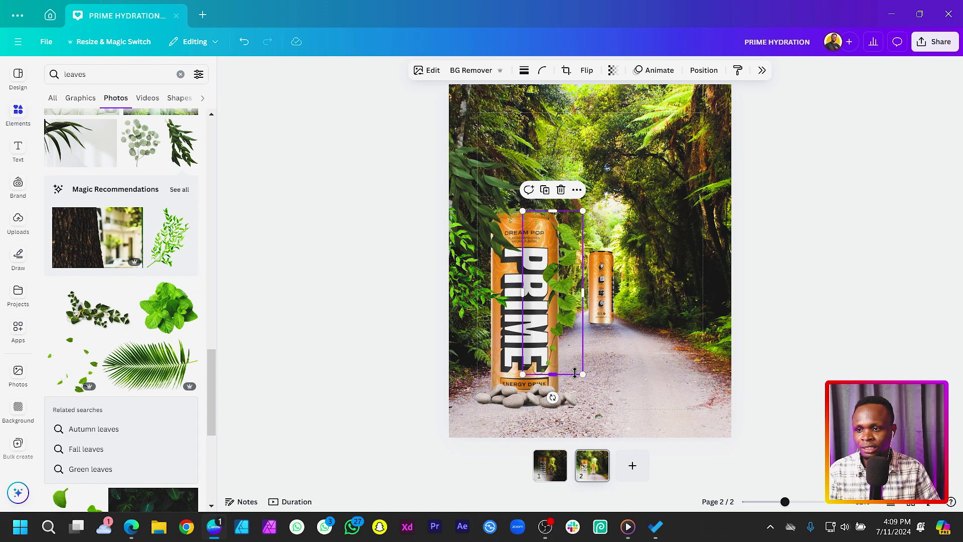
drag(583, 373, 550, 360)
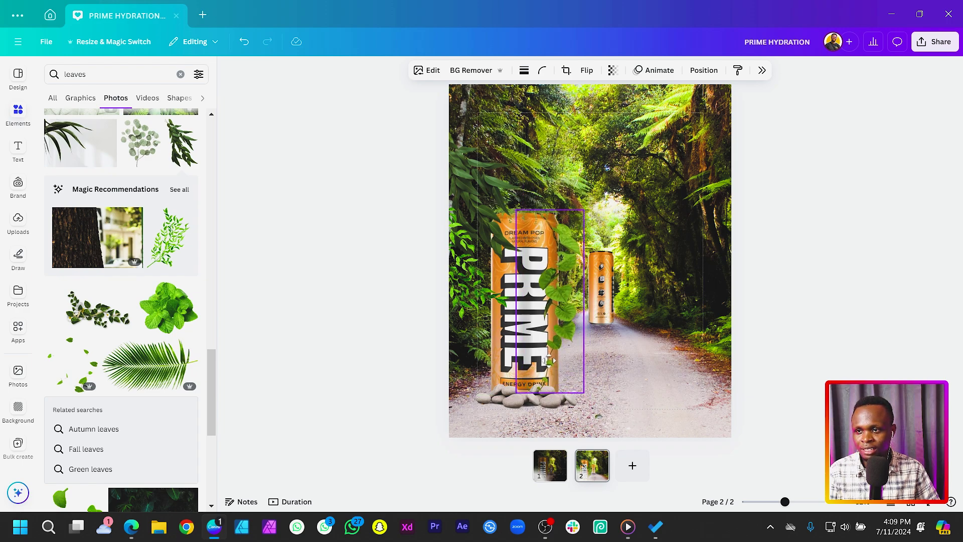
click(386, 358)
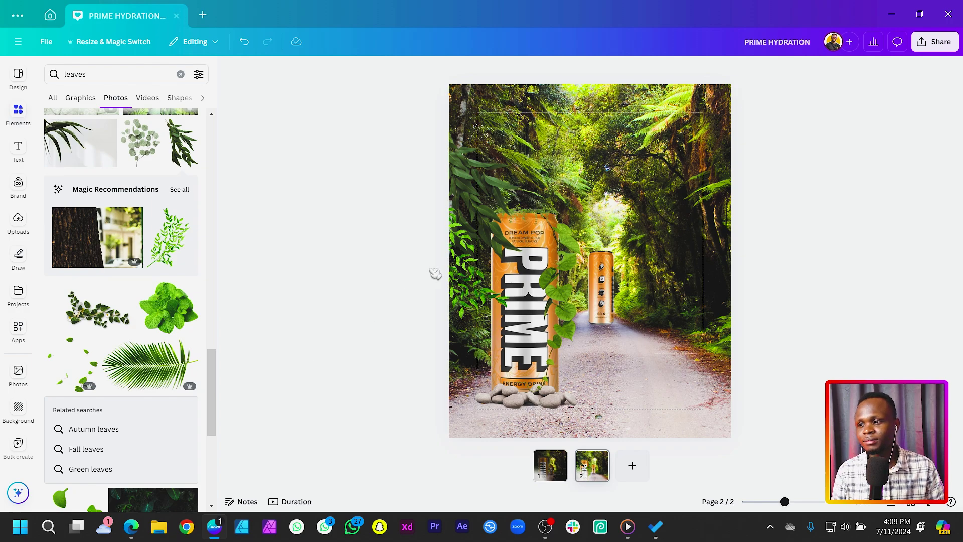
click(469, 281)
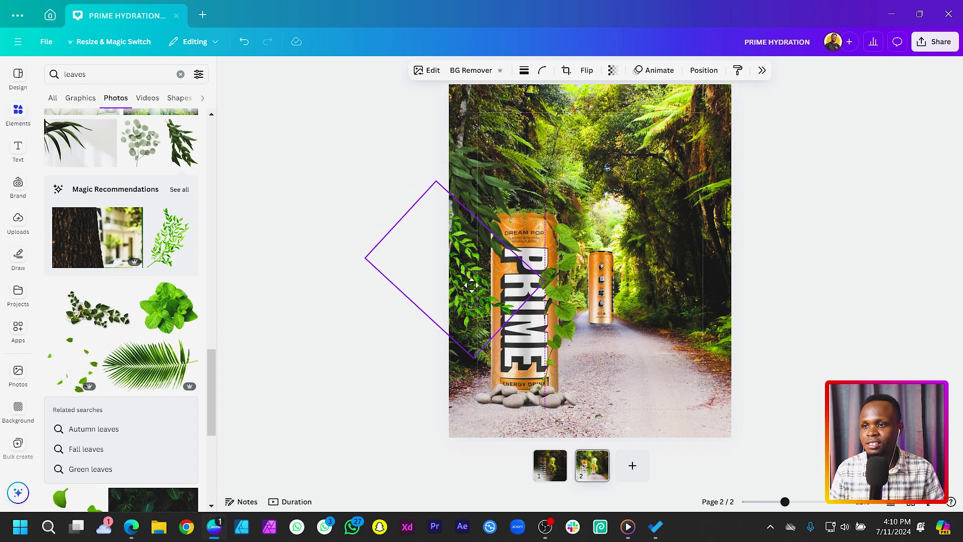
click(328, 294)
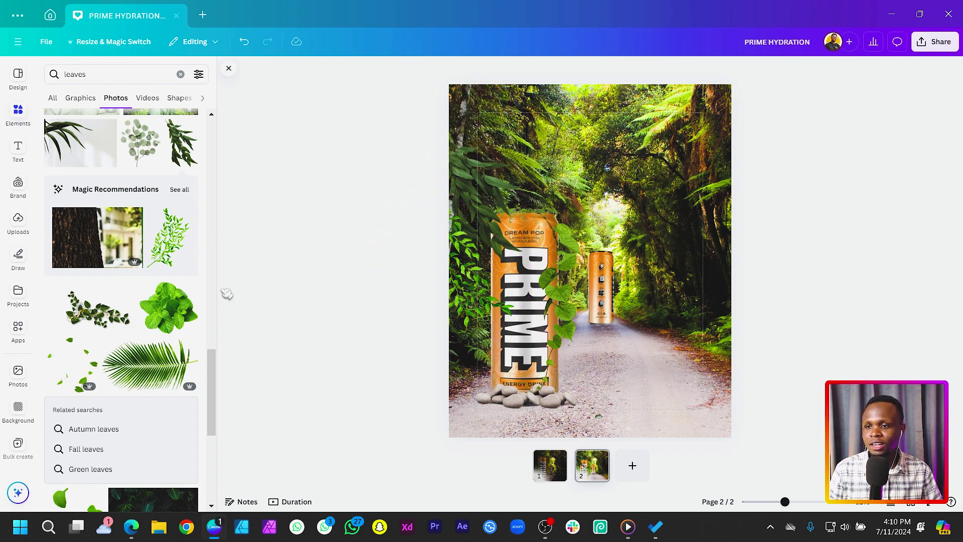
Search the photos for "jeep" and insert the black open-sided jeep on the dirt track onto the page
click(17, 111)
click(106, 79)
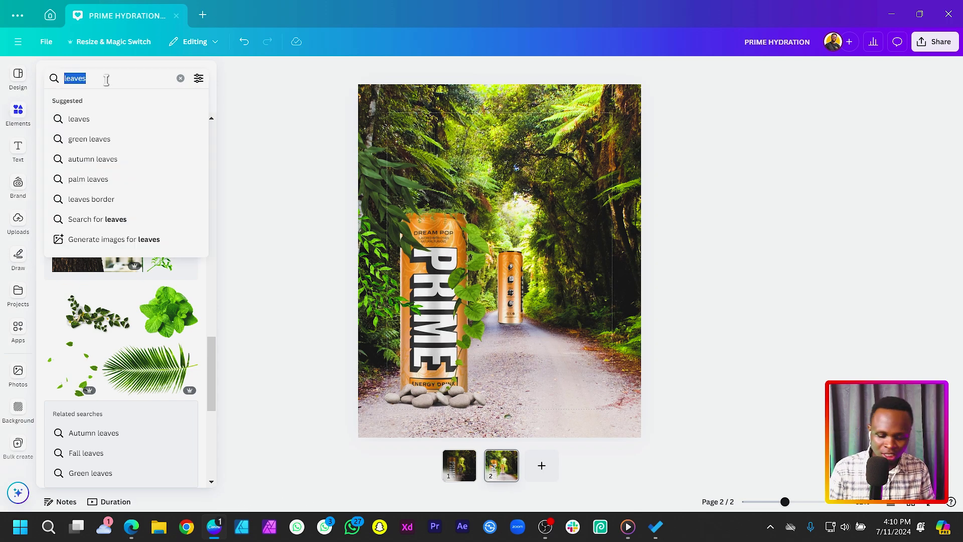
text(jeep)
key(Return)
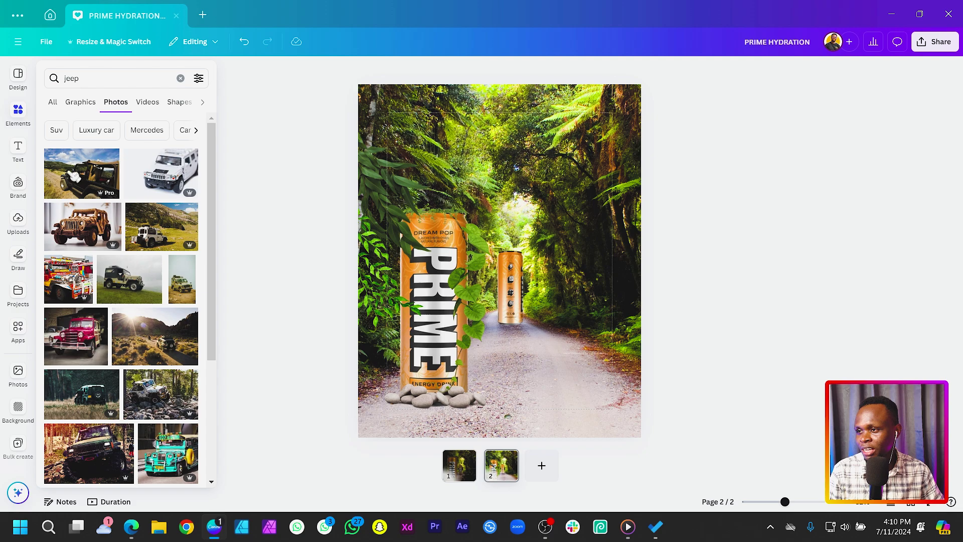
click(82, 181)
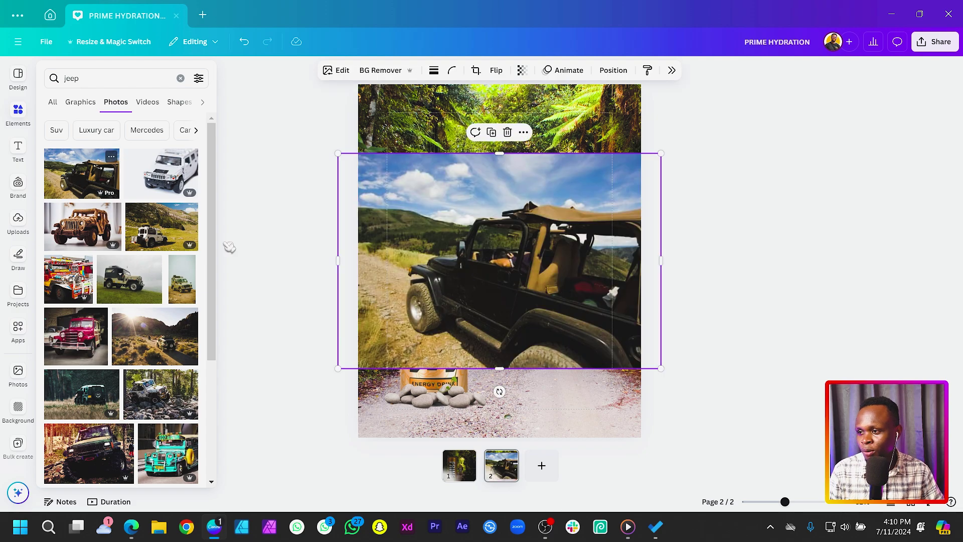
Move the jeep photo to the page's lower-right corner, remove its background and crop its empty left and top margins
drag(552, 291, 640, 377)
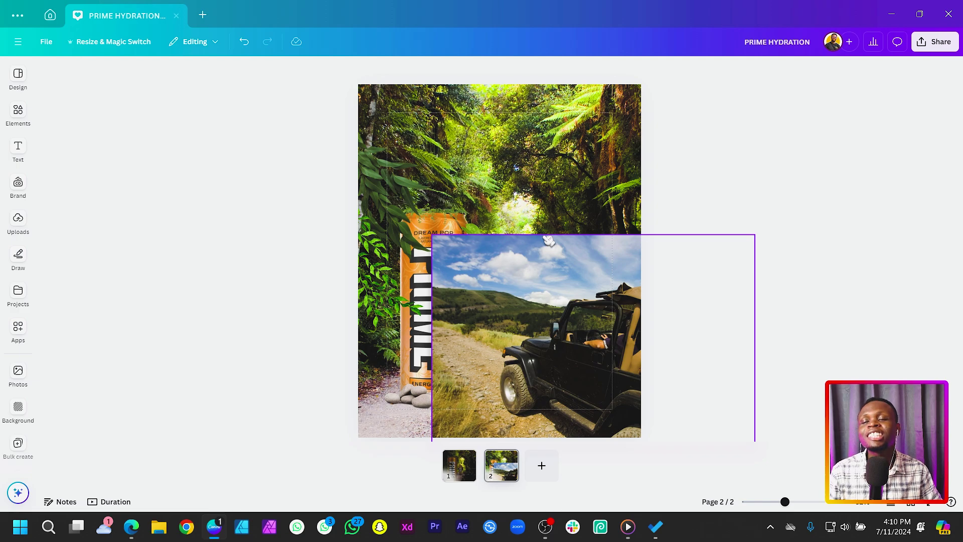
click(590, 351)
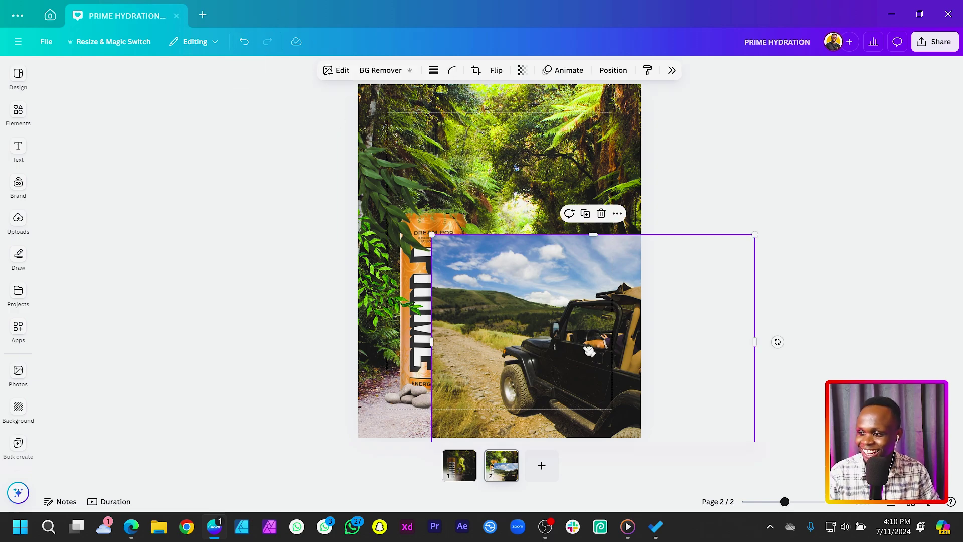
click(382, 71)
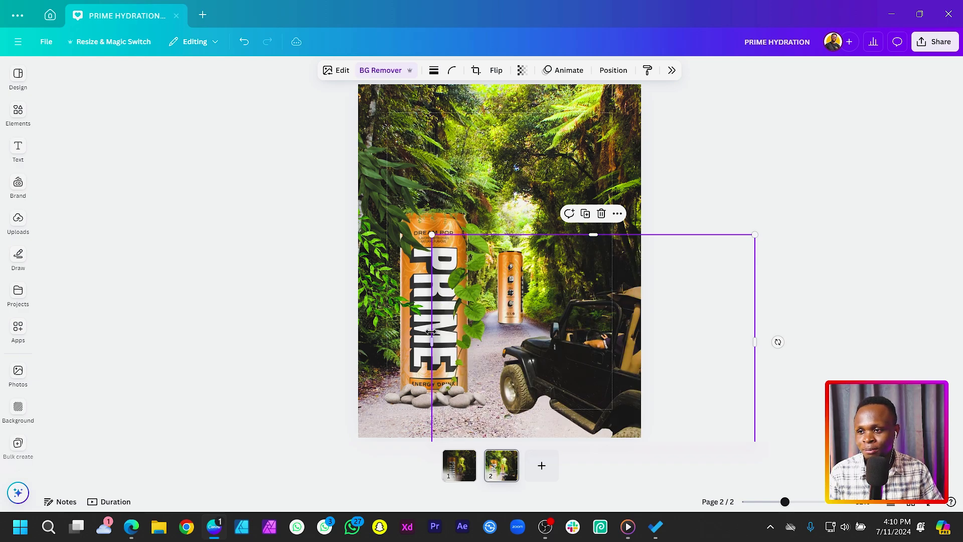
drag(432, 334, 476, 336)
drag(598, 237, 604, 275)
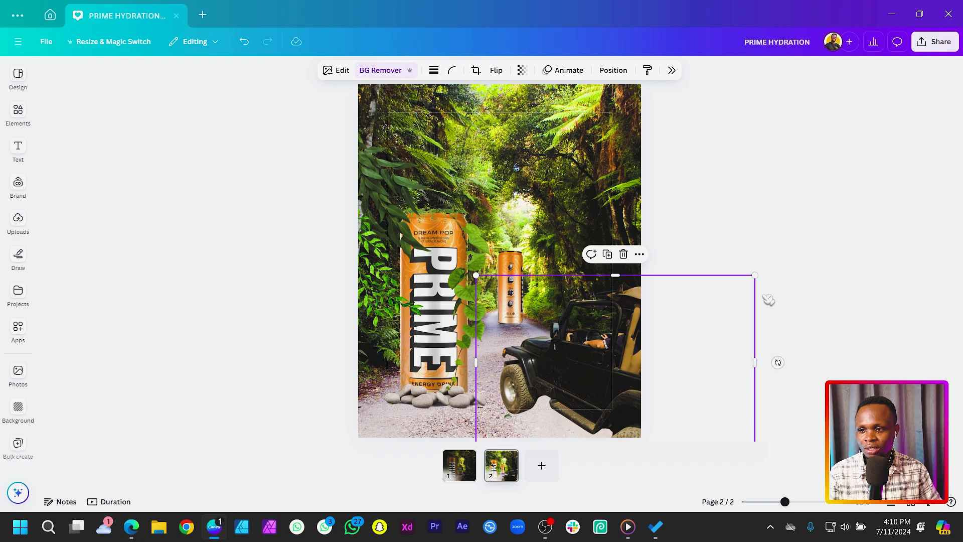
Enlarge the jeep, tilt it slightly counter-clockwise and position it so it runs off the page's right edge beside the road
drag(754, 275, 774, 264)
drag(796, 363, 795, 355)
drag(539, 348, 571, 355)
drag(809, 267, 819, 259)
drag(571, 340, 560, 334)
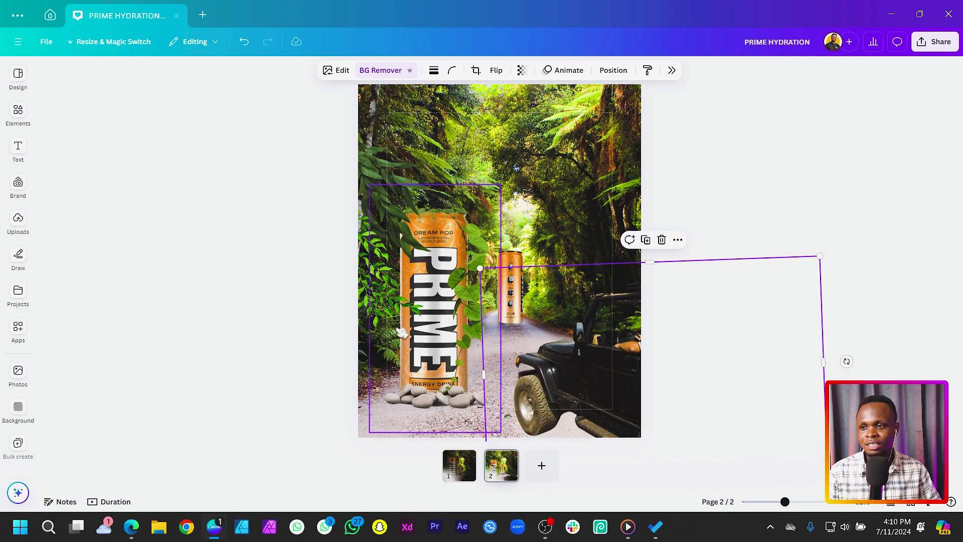
click(291, 331)
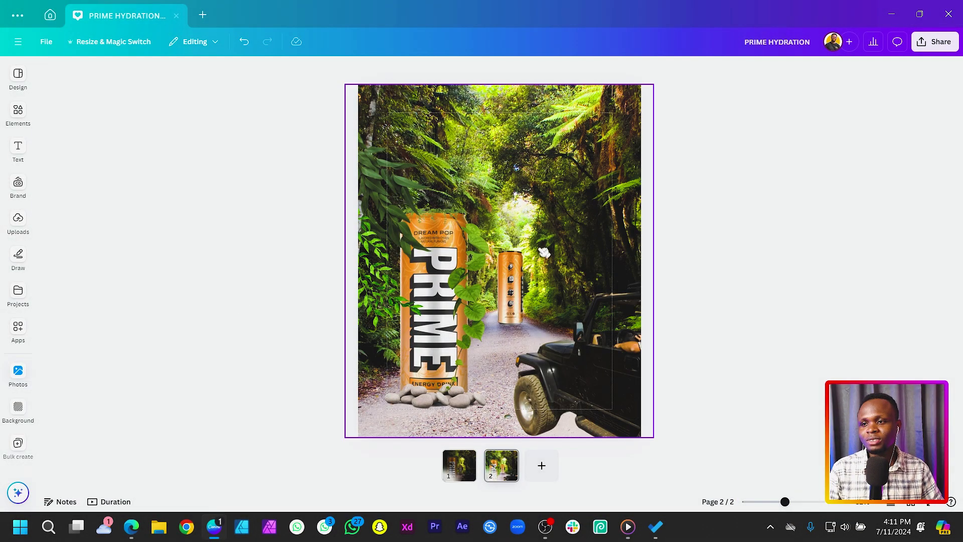
Darken the jungle road background image with brightness -25, contrast 39 and highlights -48
click(536, 153)
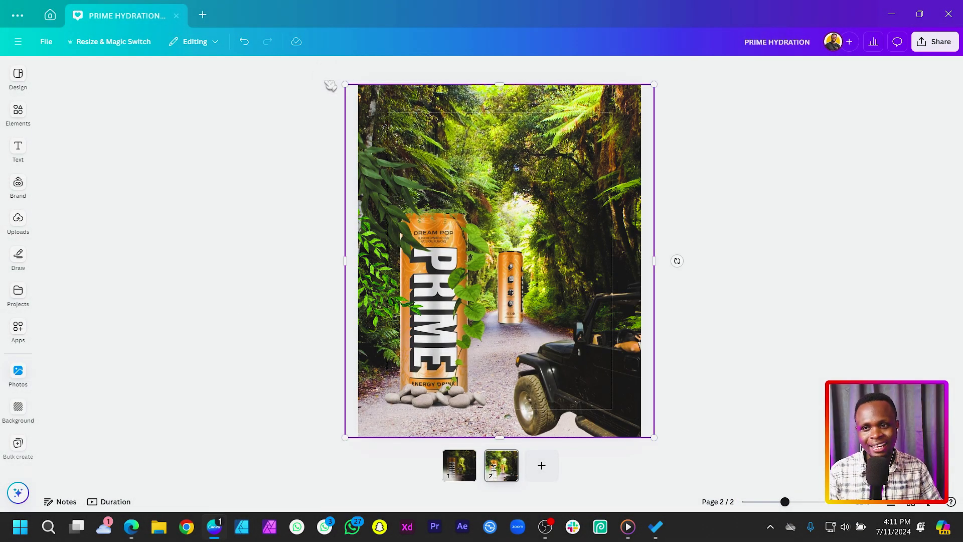
click(335, 71)
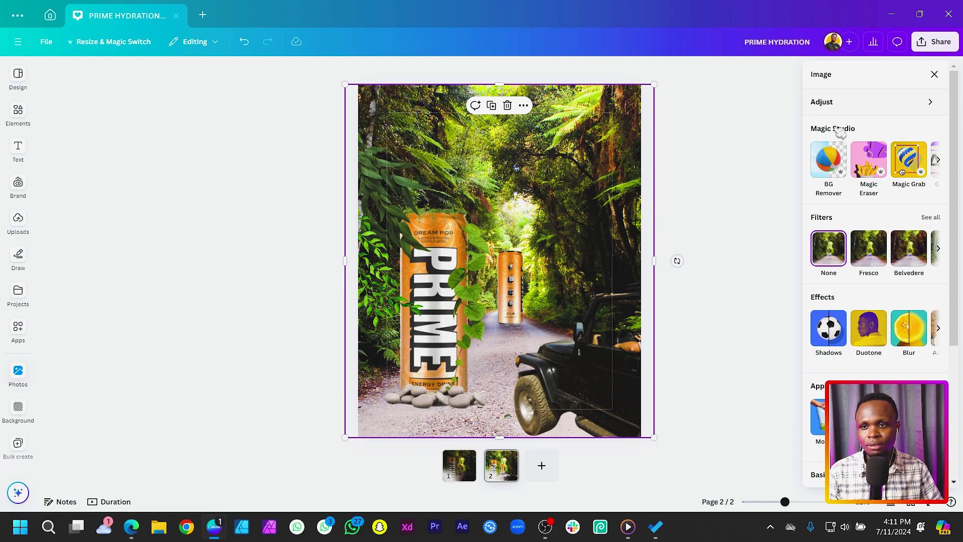
click(850, 103)
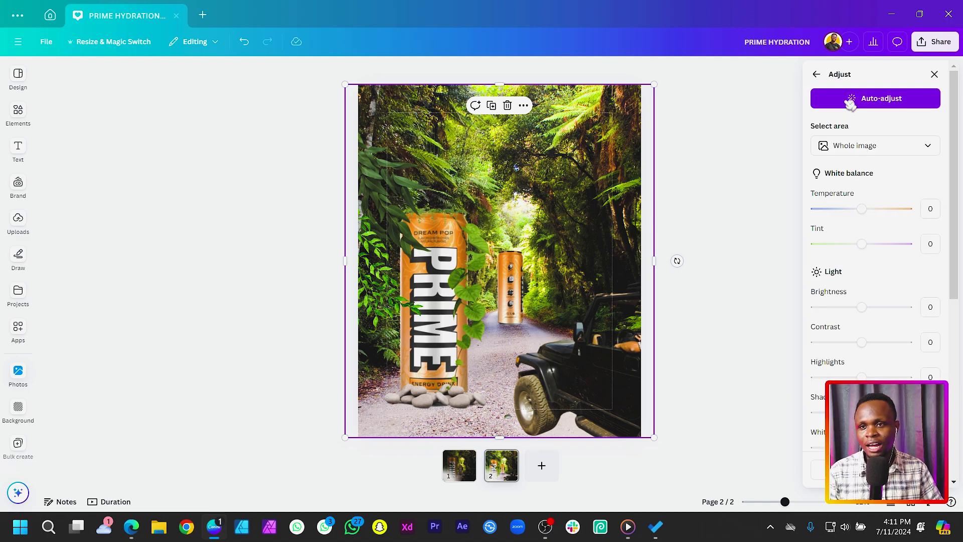
drag(862, 310, 856, 310)
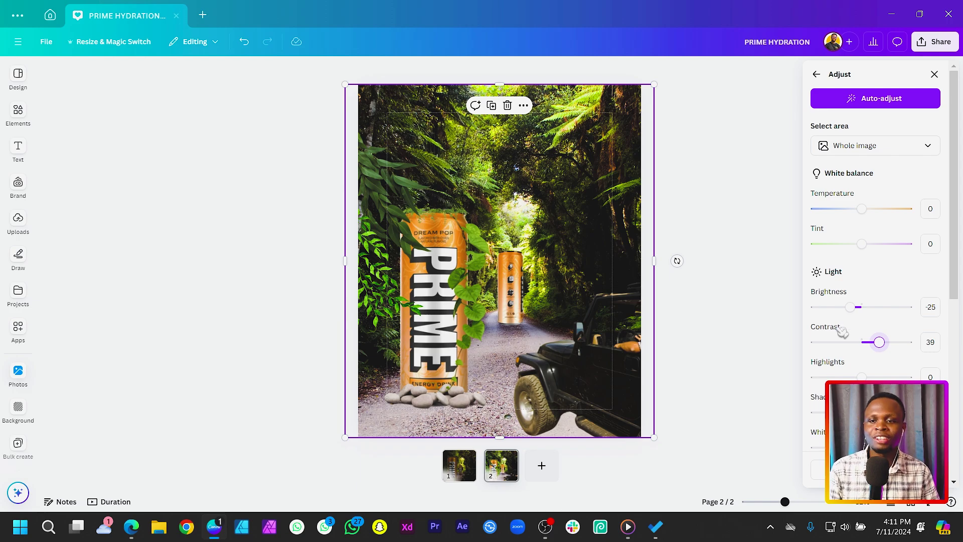
scroll(850, 346, down, 3)
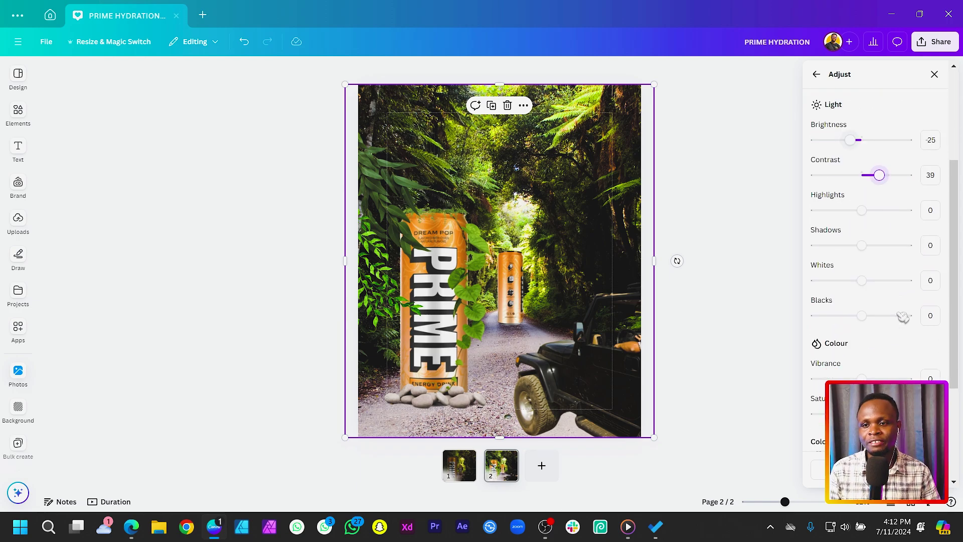
drag(867, 214, 846, 216)
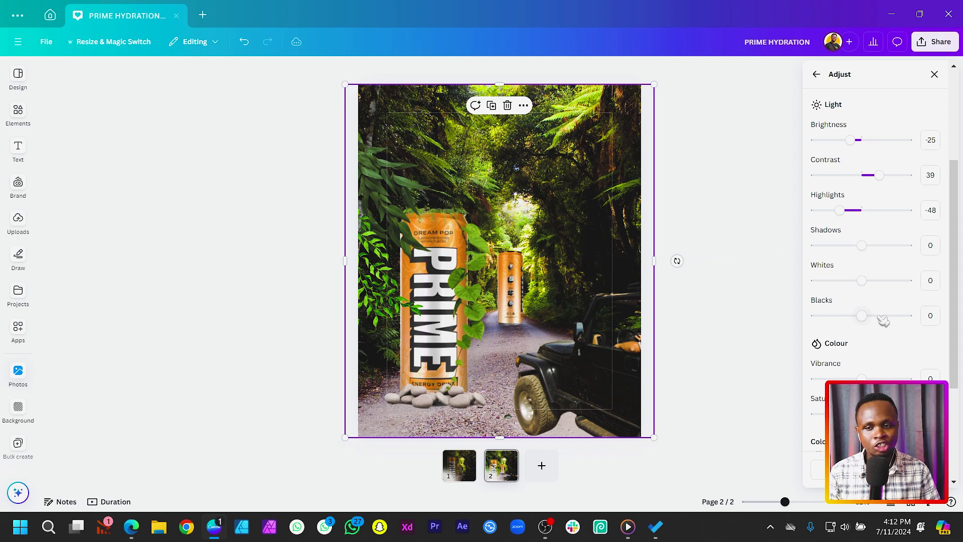
Warm up the jungle road background image's colours with saturation 18 and temperature 36
scroll(883, 321, down, 3)
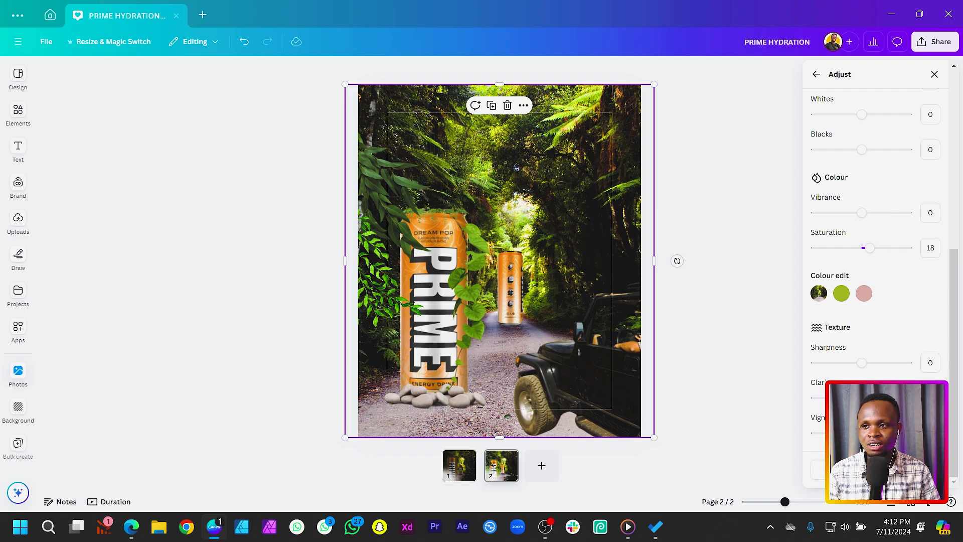
scroll(875, 245, up, 5)
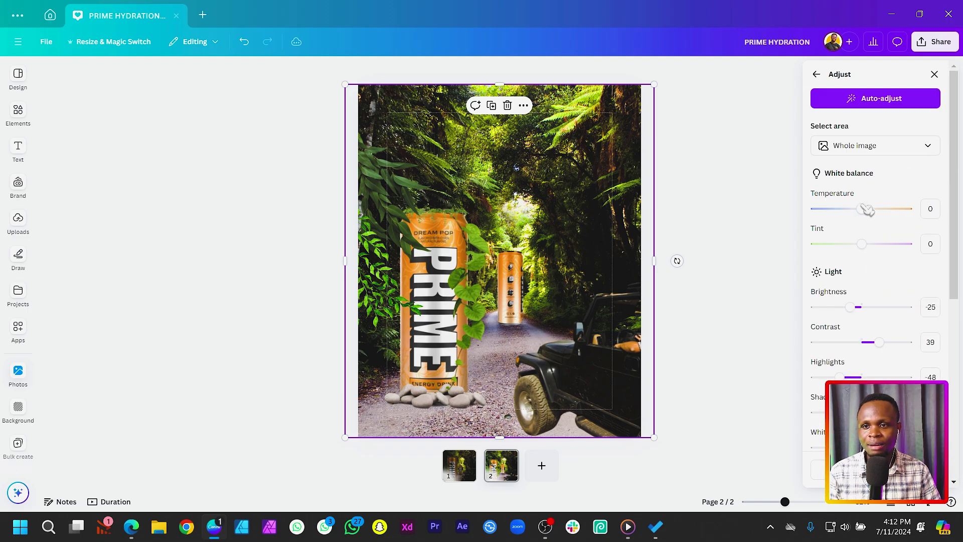
drag(867, 215, 882, 214)
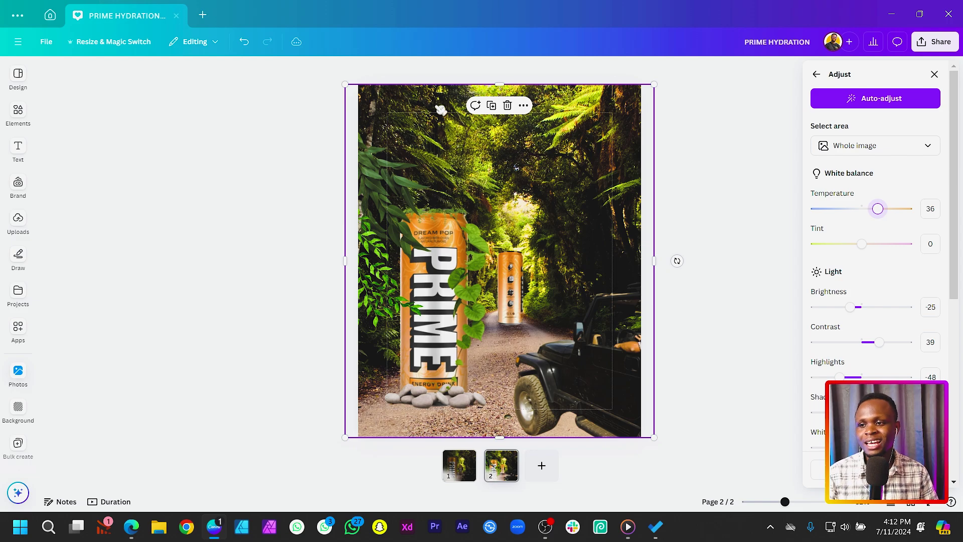
Copy the jungle background's style onto the dark narrow-leaved branch and the bright green leafy branch at the page's left edge
right_click(551, 145)
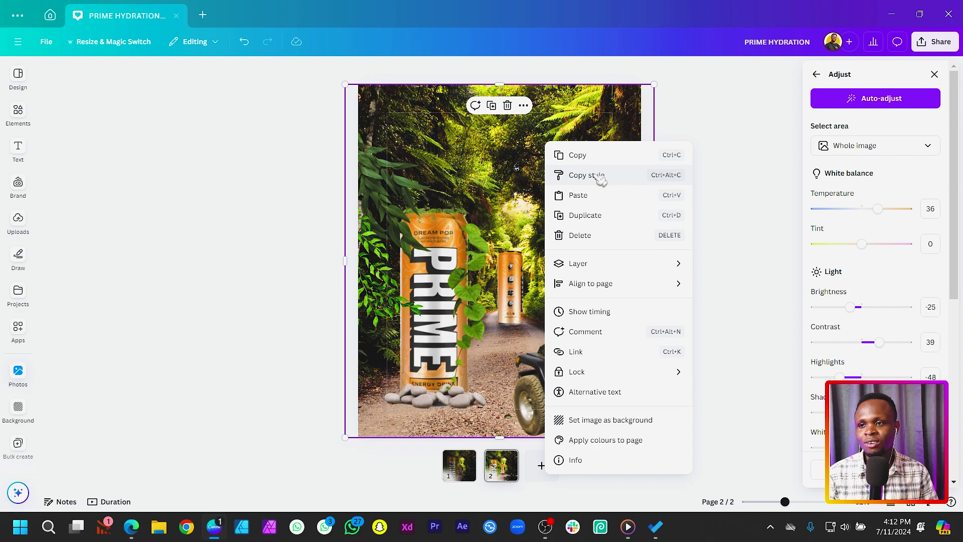
click(600, 175)
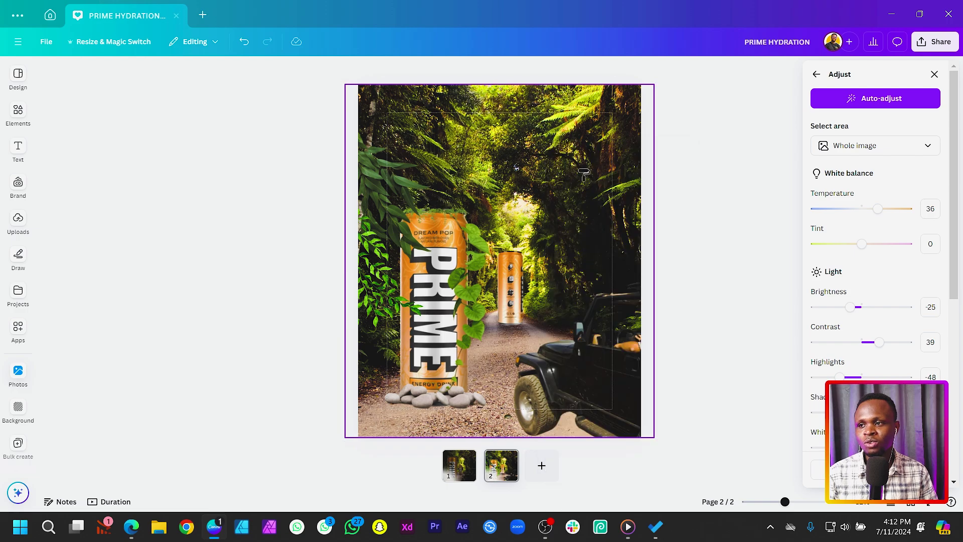
click(381, 179)
click(540, 178)
right_click(548, 166)
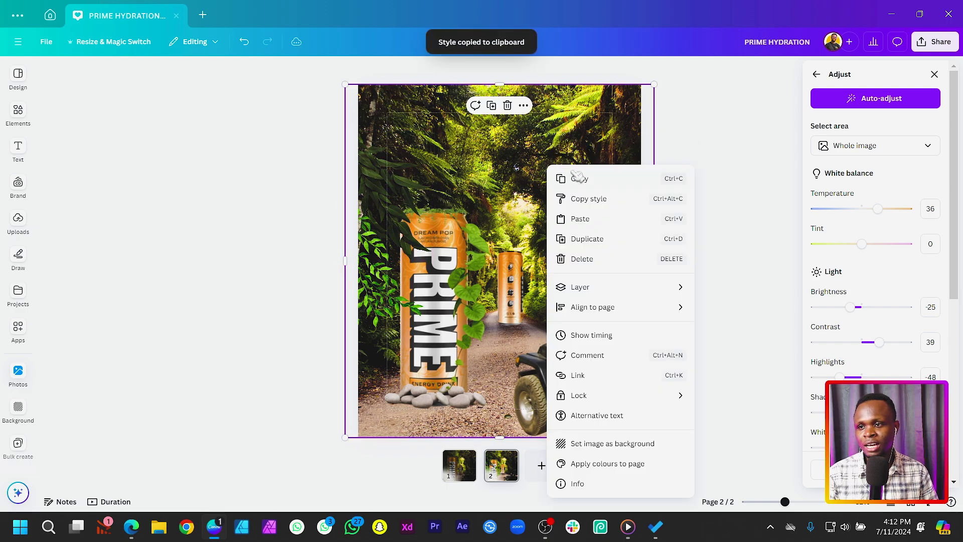
click(592, 200)
click(371, 265)
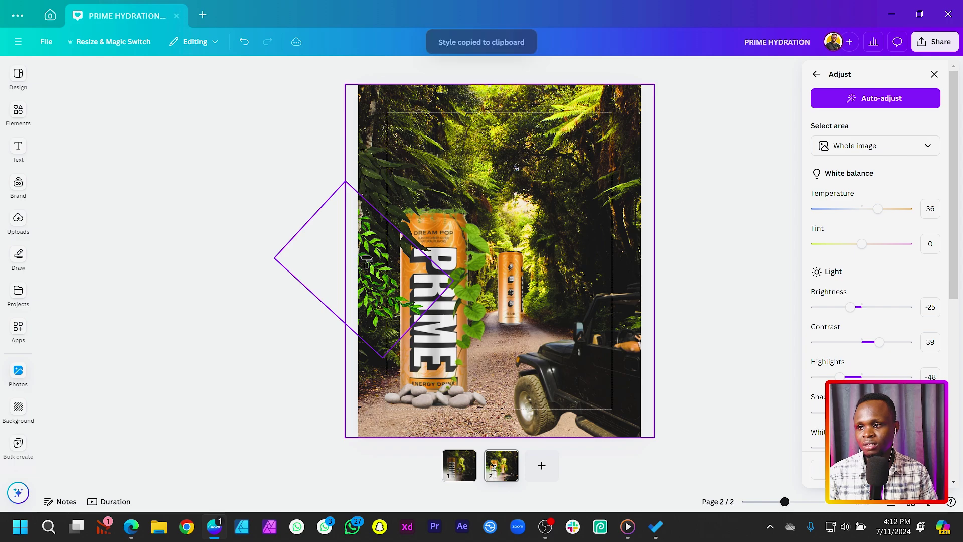
key(ctrl+alt+c)
Copy the jungle background's style onto the heart-leaved vine beside the large can and onto the jeep
right_click(555, 174)
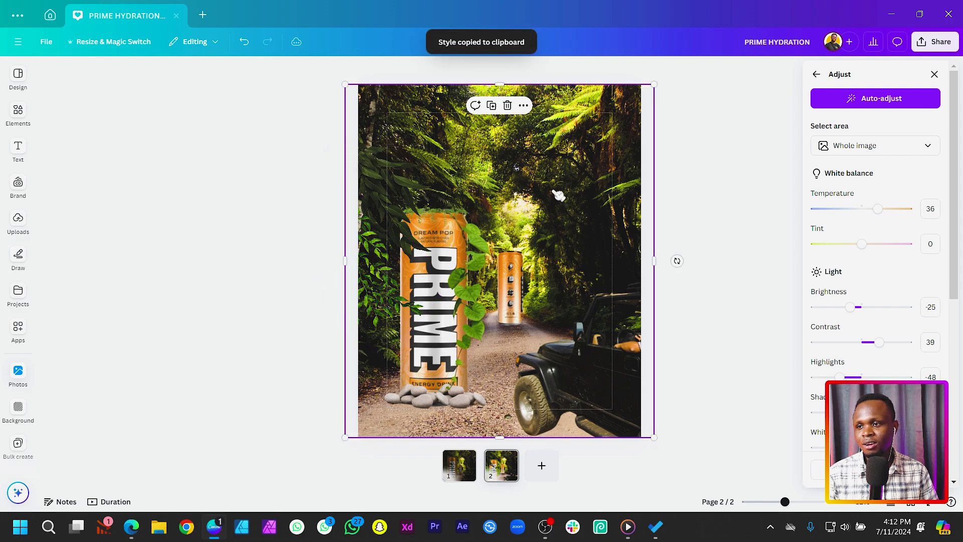
click(577, 206)
right_click(575, 176)
click(594, 211)
click(467, 300)
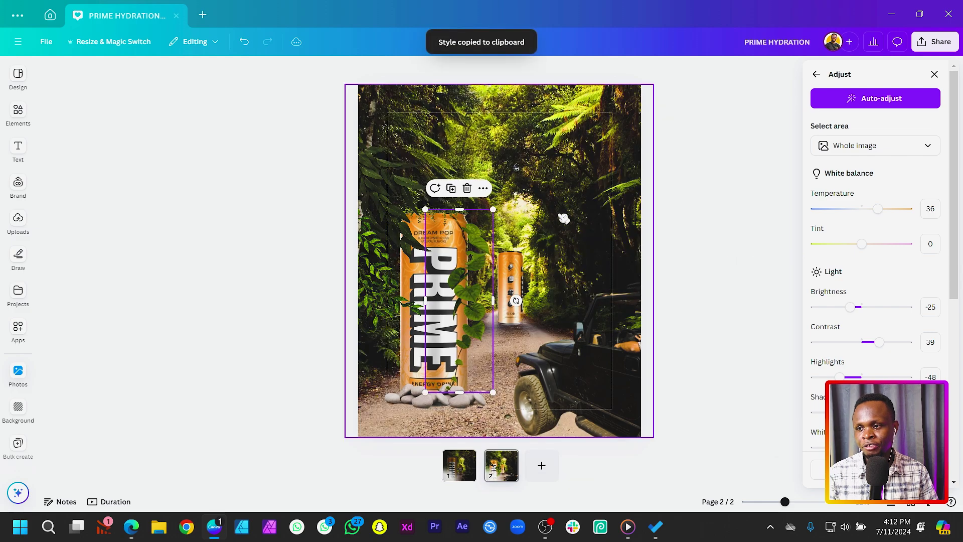
click(596, 353)
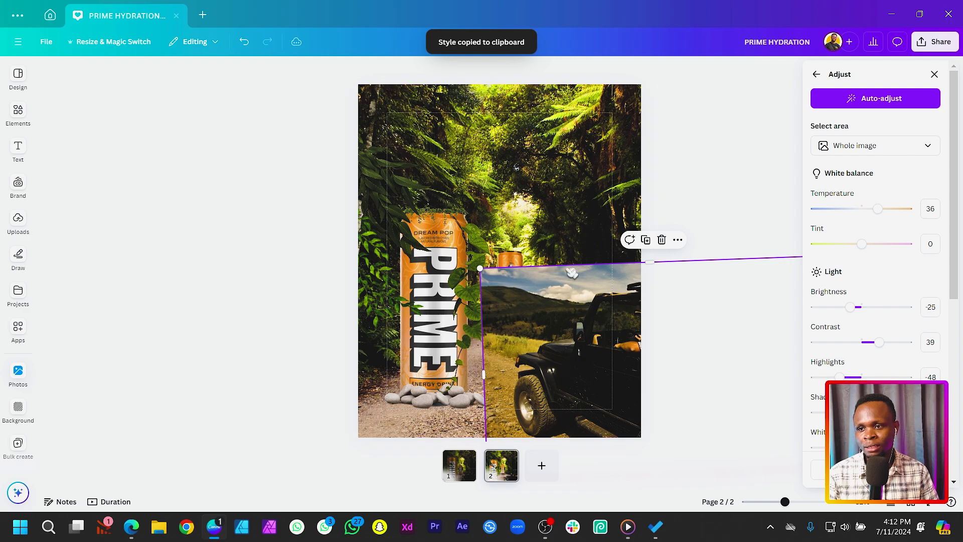
Copy the jungle background's style onto the small back-view can at the far end of the road
click(524, 260)
right_click(537, 174)
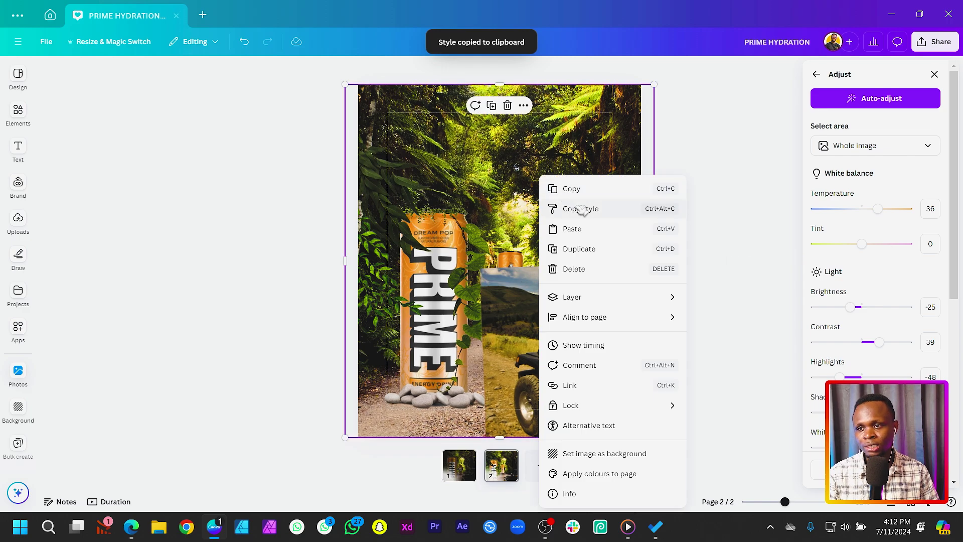
click(577, 207)
click(524, 261)
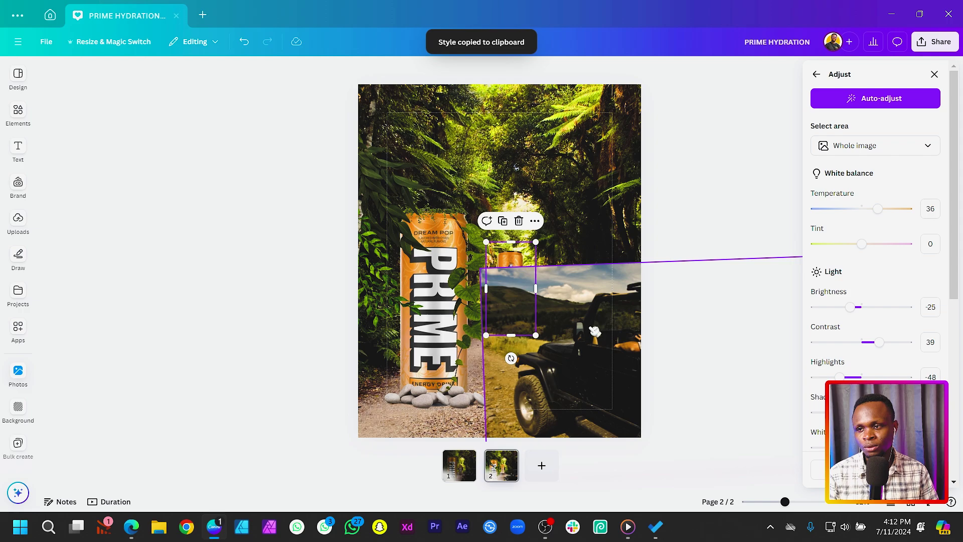
Select the jeep photo and remove its background again
click(592, 329)
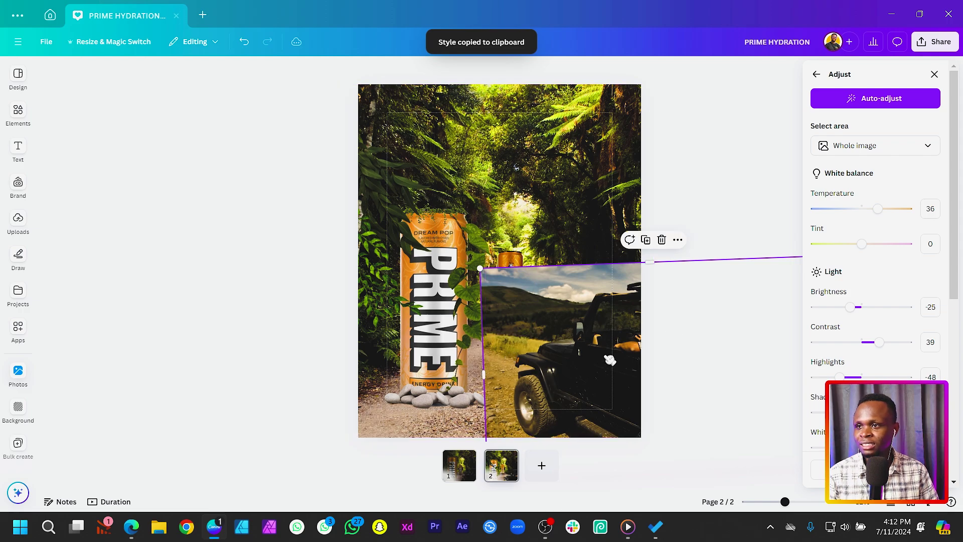
click(817, 74)
click(838, 156)
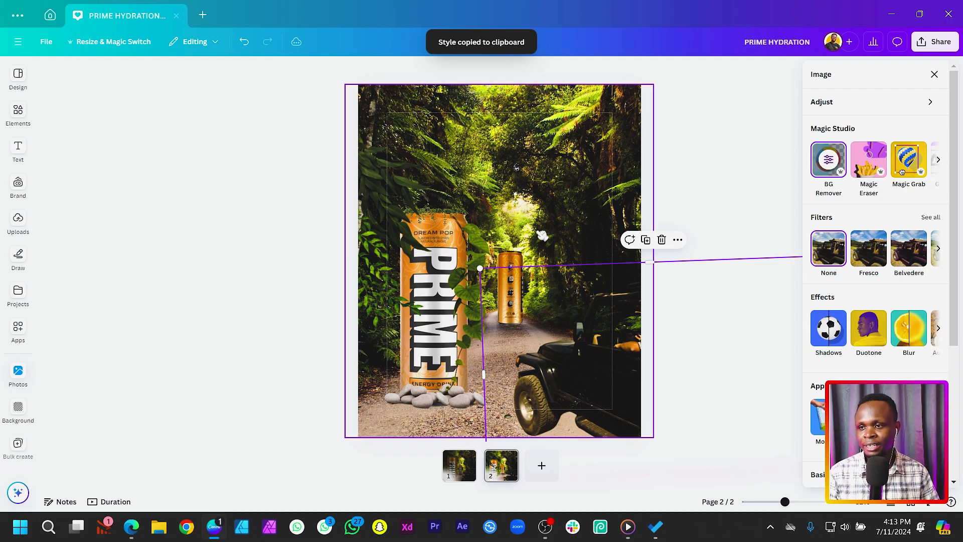
Copy the jungle background's style onto both groups of pebbles at the base of the large can
right_click(588, 166)
click(621, 200)
click(418, 396)
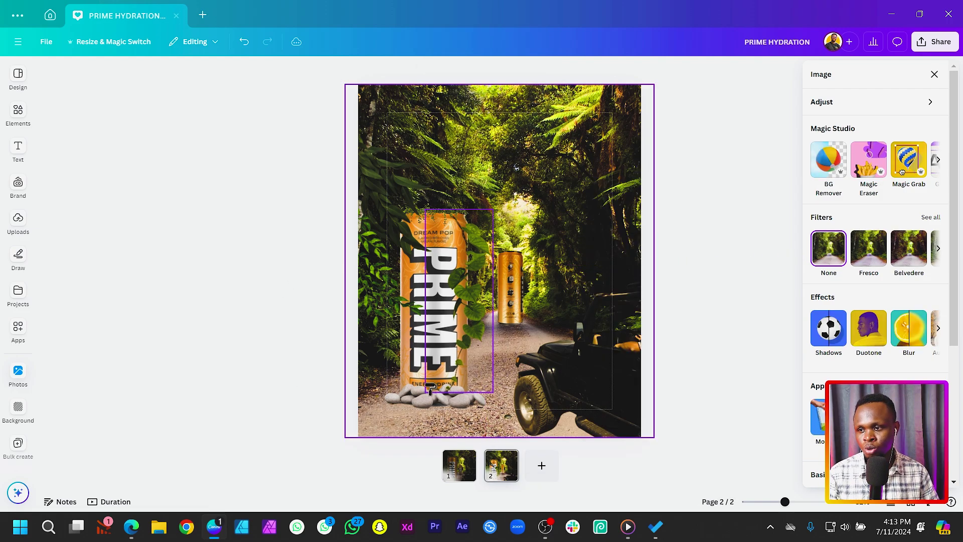
right_click(564, 183)
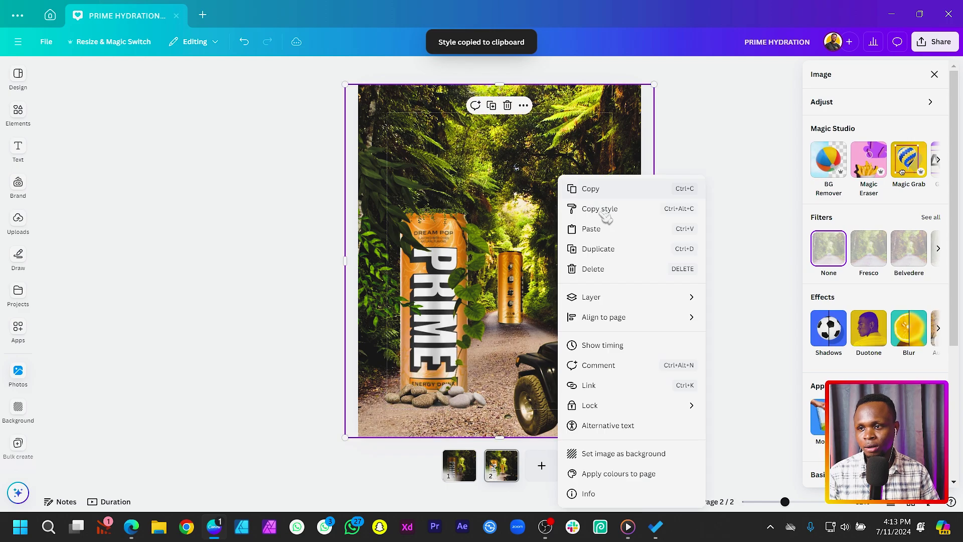
click(611, 207)
click(470, 401)
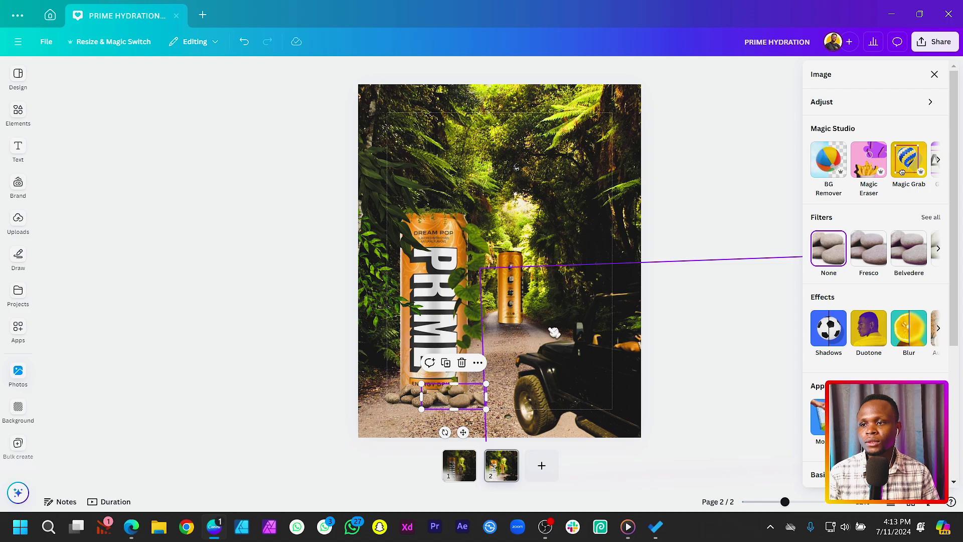
Lower the brightness of the two pebble groups to -63 and -65, and of the small back-view can to -51
click(848, 103)
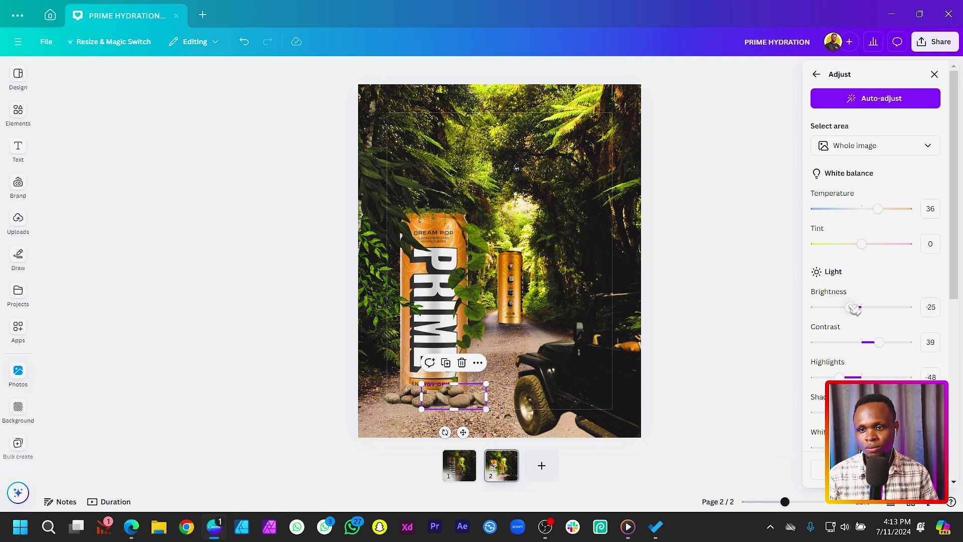
key(ctrl+z)
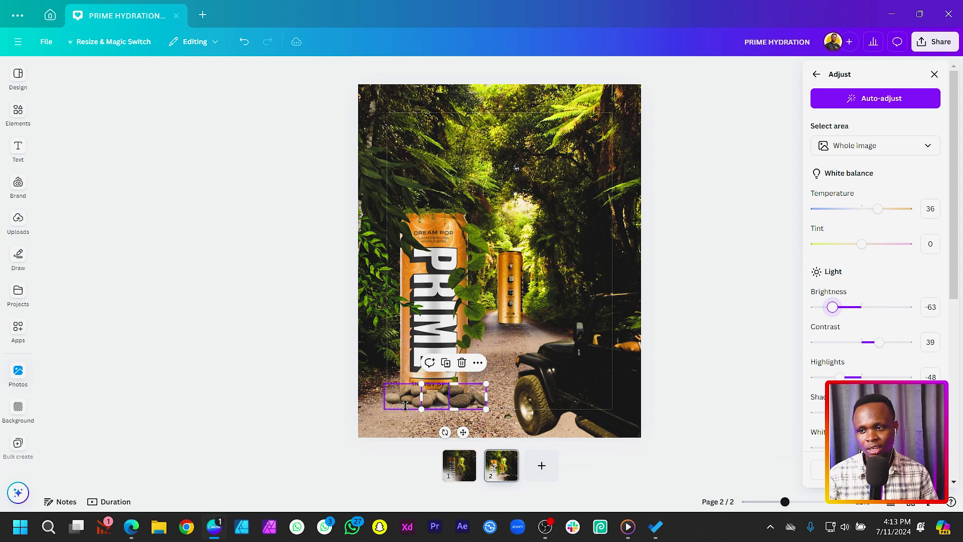
drag(856, 309, 836, 312)
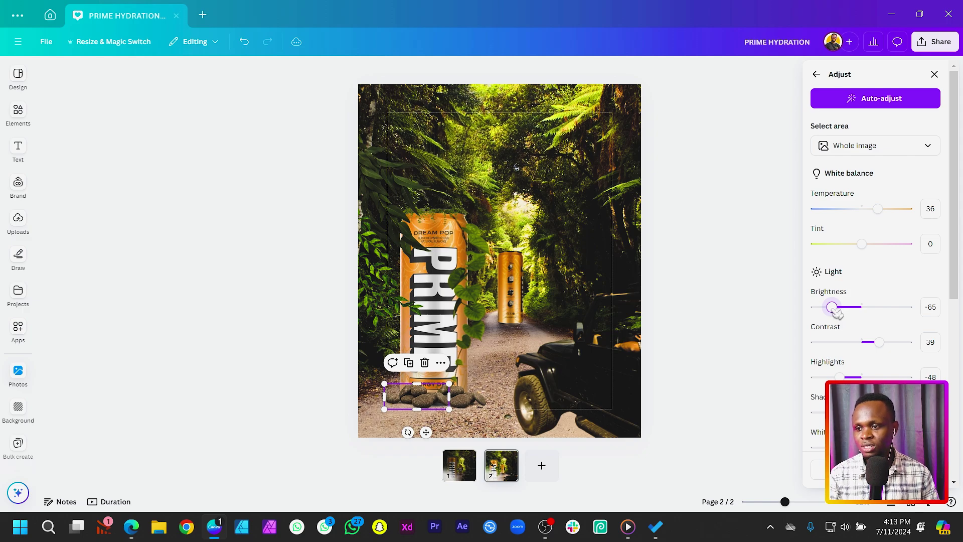
click(510, 291)
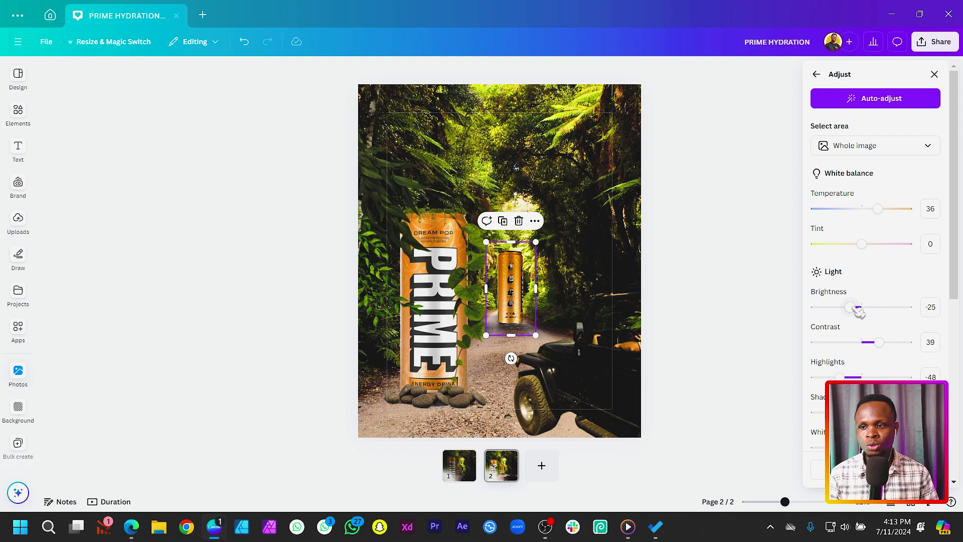
drag(857, 309, 843, 312)
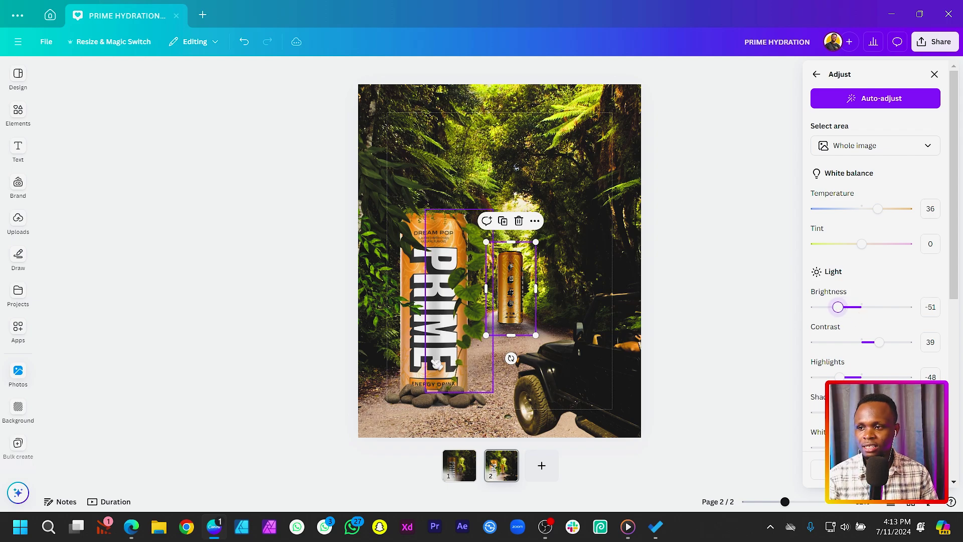
Copy the jungle background's style onto the large Prime can
right_click(533, 158)
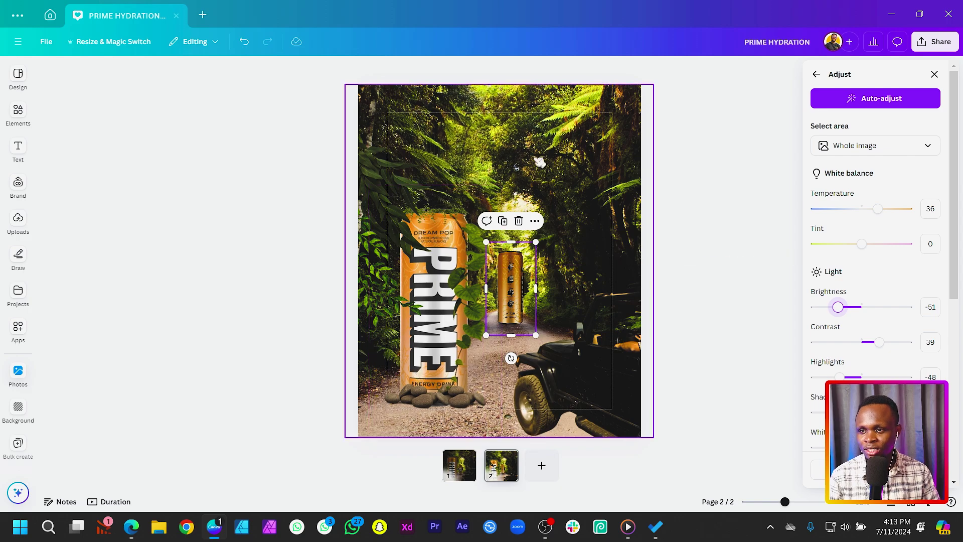
click(572, 192)
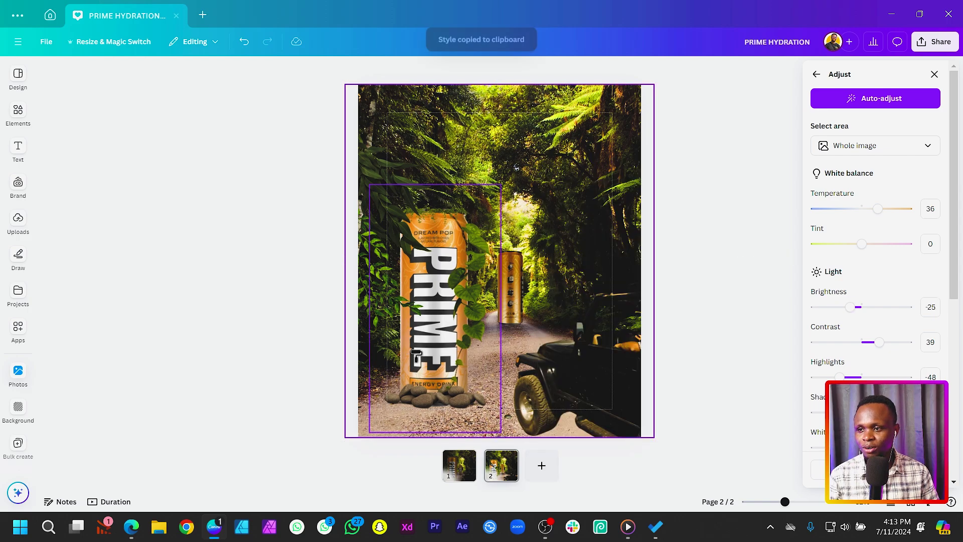
click(427, 364)
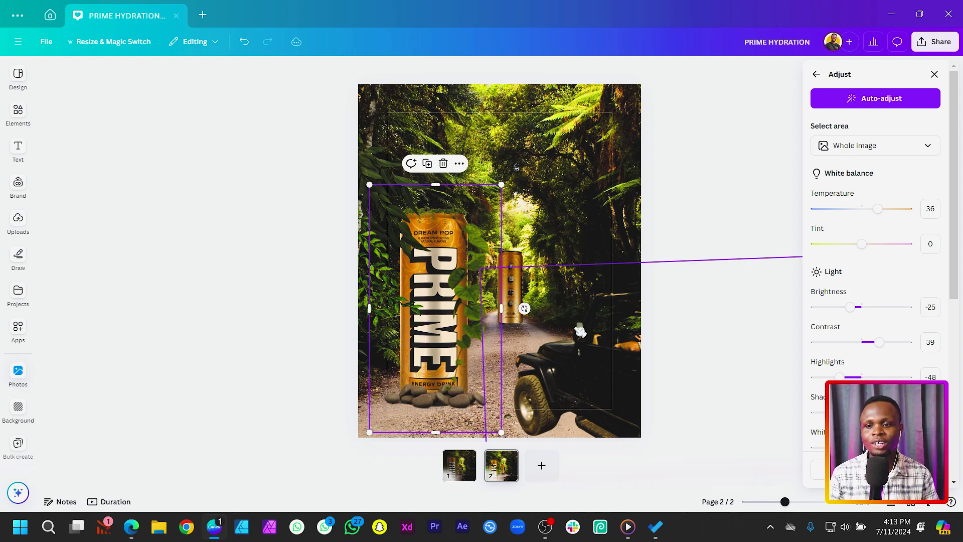
Reduce the brightness of the foliage around the large can: upper leaves -57, lower leaves -56, heart-leaved vine -42, leaves on the can's rim -52
scroll(961, 179, down, 2)
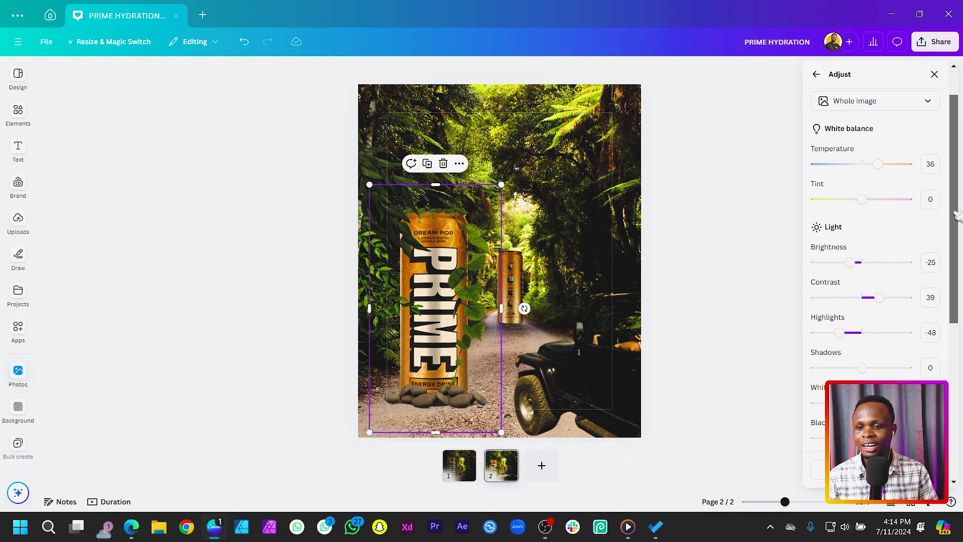
click(415, 322)
mouse_move(859, 223)
mouse_down()
mouse_move(836, 223)
mouse_move(843, 226)
mouse_up()
click(423, 186)
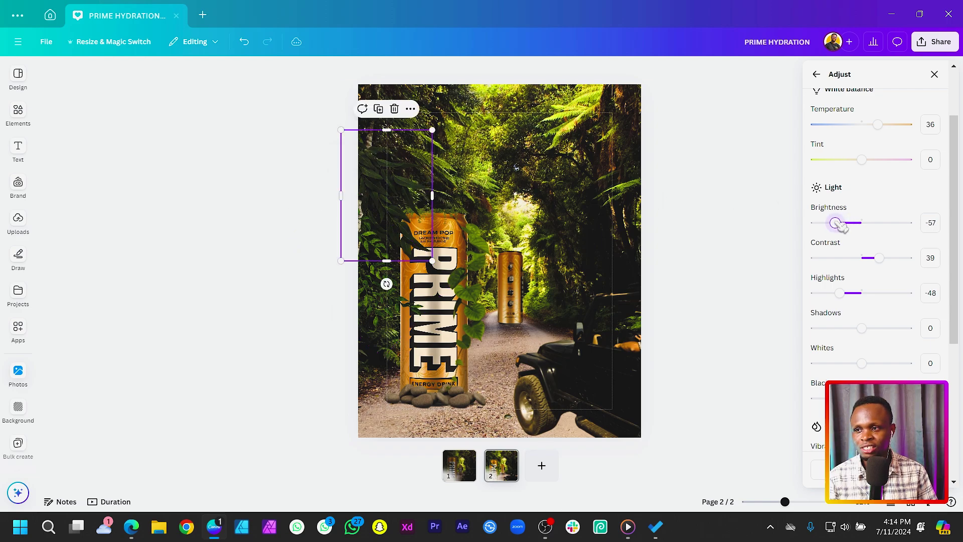
click(405, 303)
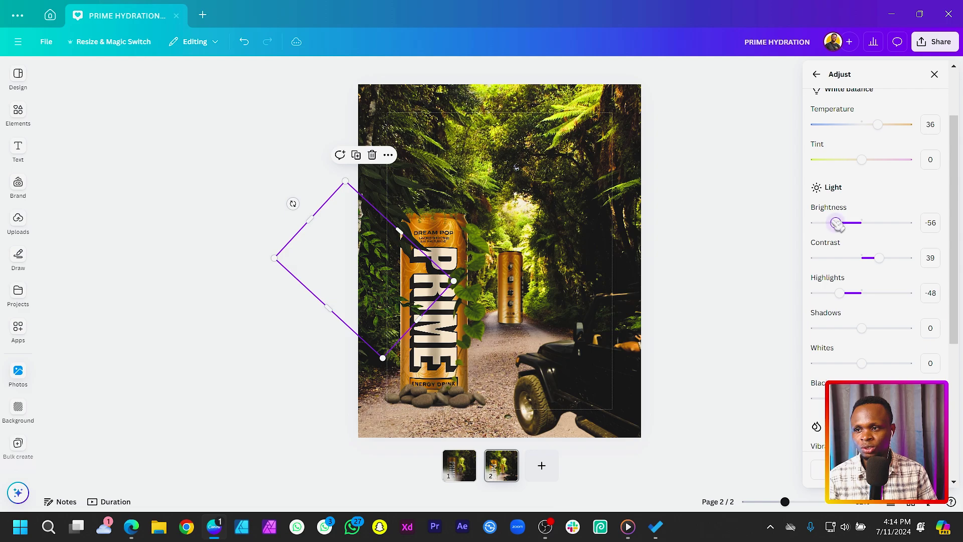
click(476, 321)
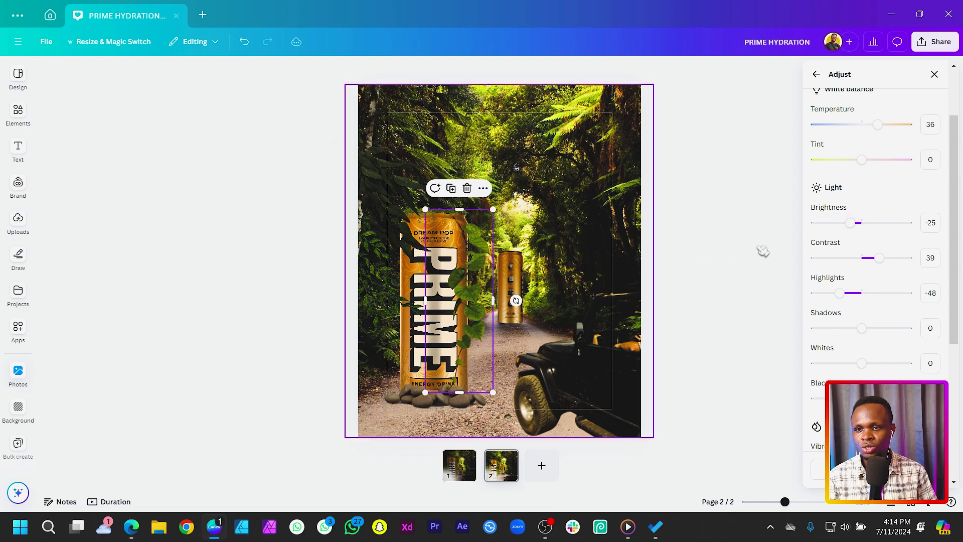
drag(856, 226, 847, 228)
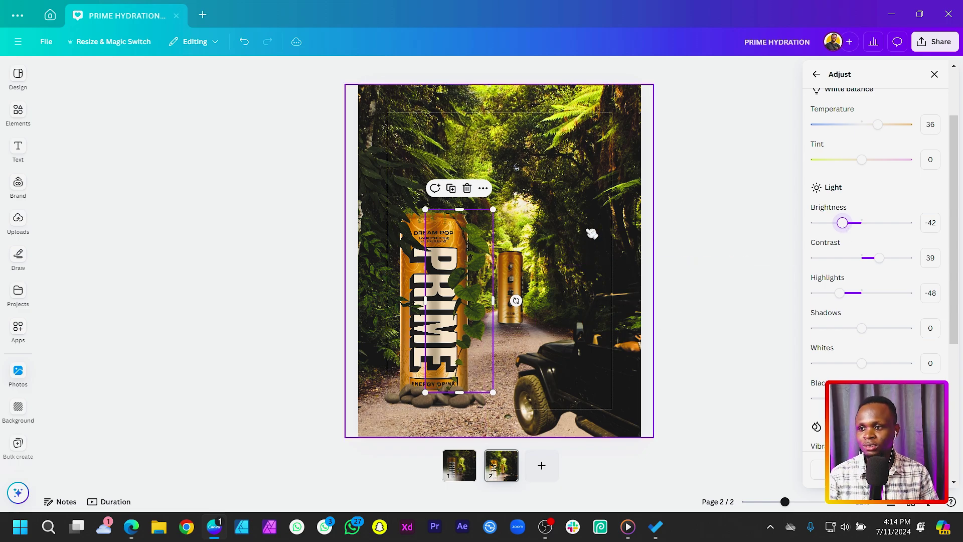
click(459, 219)
drag(853, 224, 837, 223)
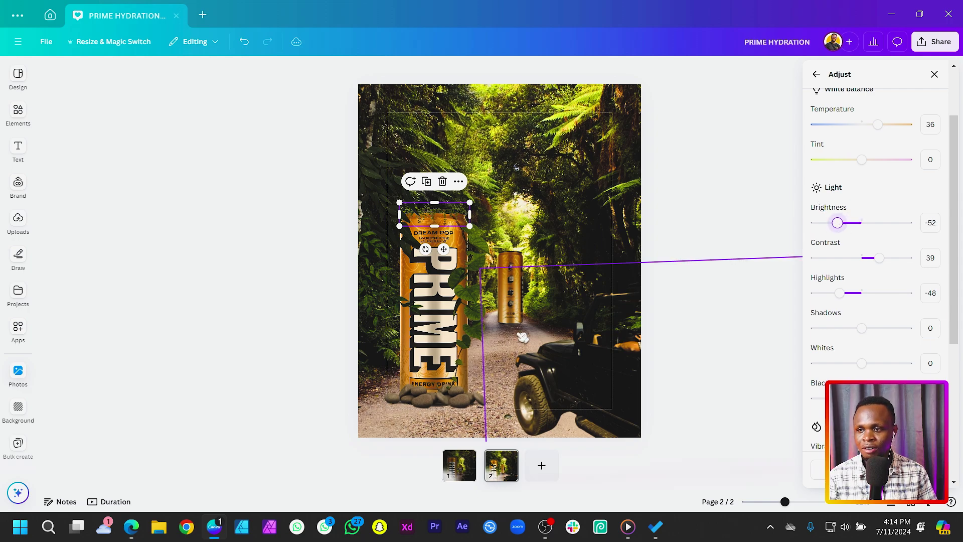
Lower the jeep photo's brightness to -59
click(588, 389)
click(848, 222)
drag(855, 226, 841, 225)
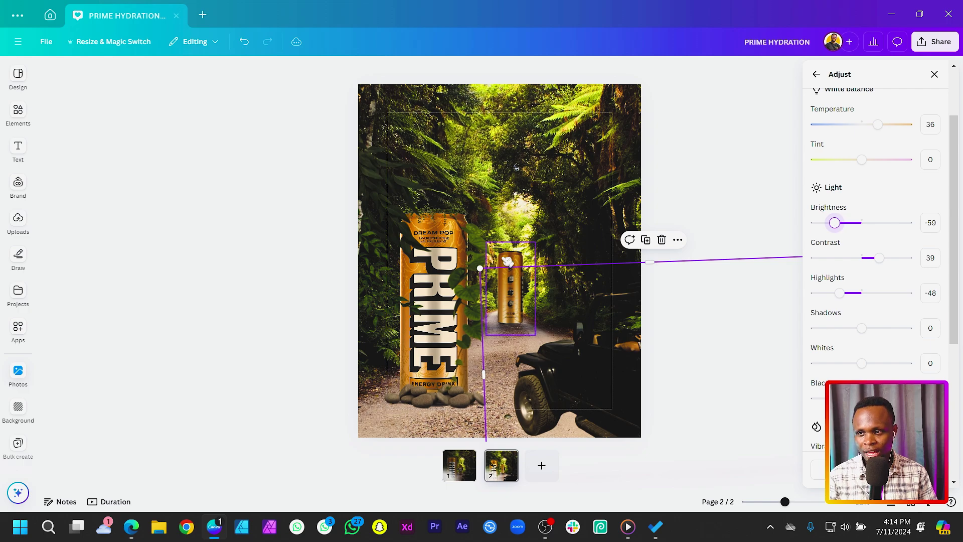
Blur the whole image of the small can at the far end of the road with an intensity of 31
click(516, 273)
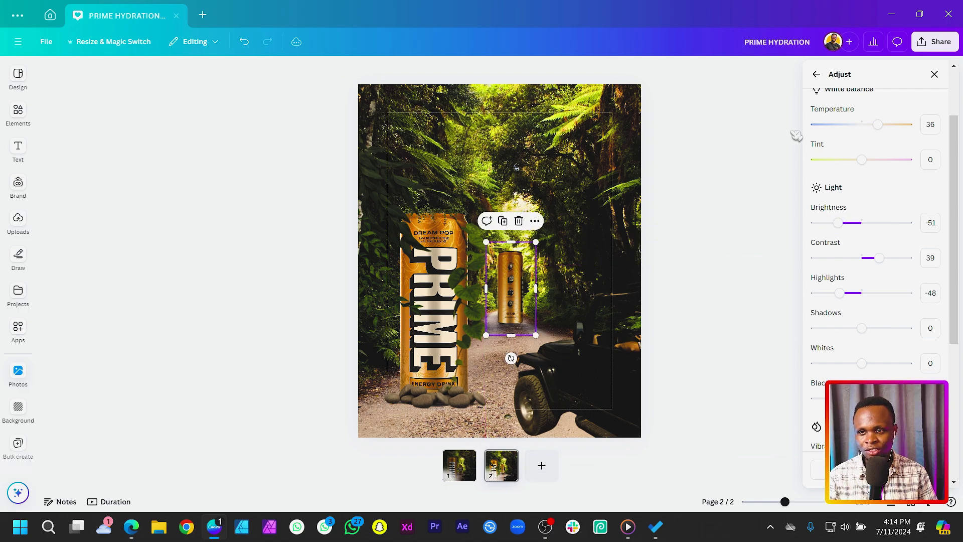
click(816, 74)
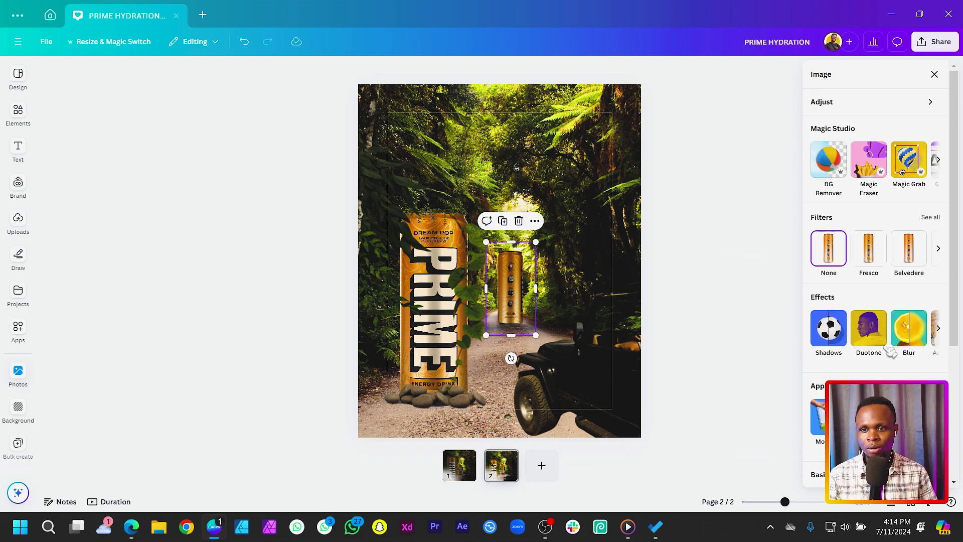
click(909, 342)
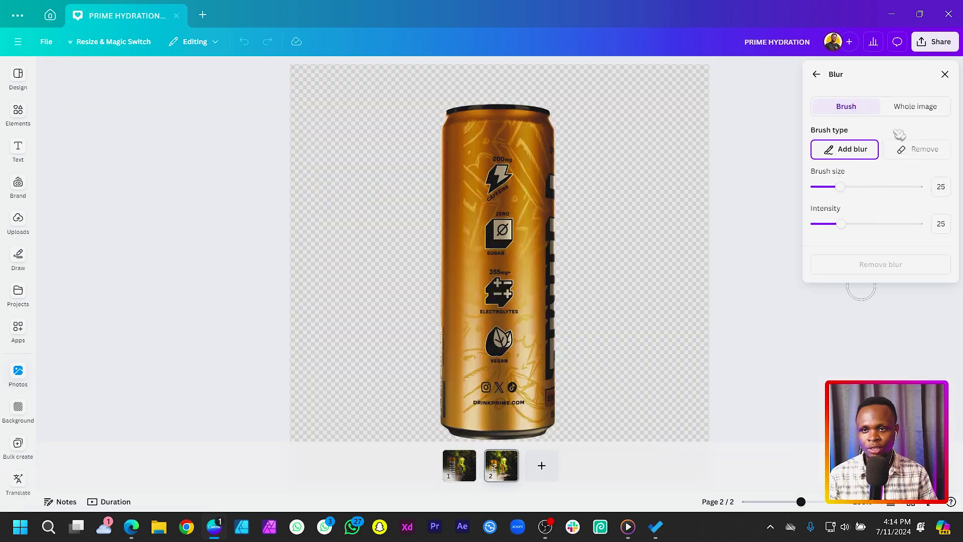
click(917, 107)
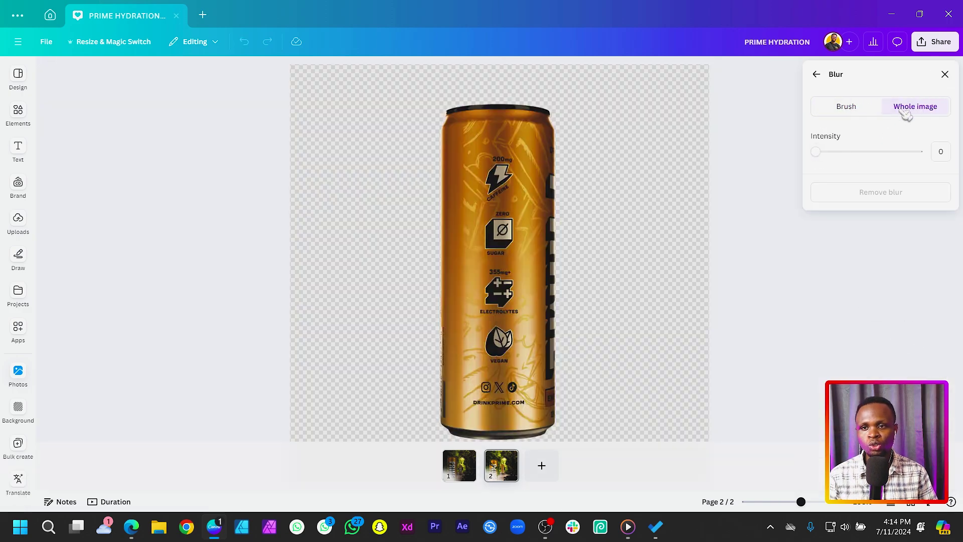
click(851, 152)
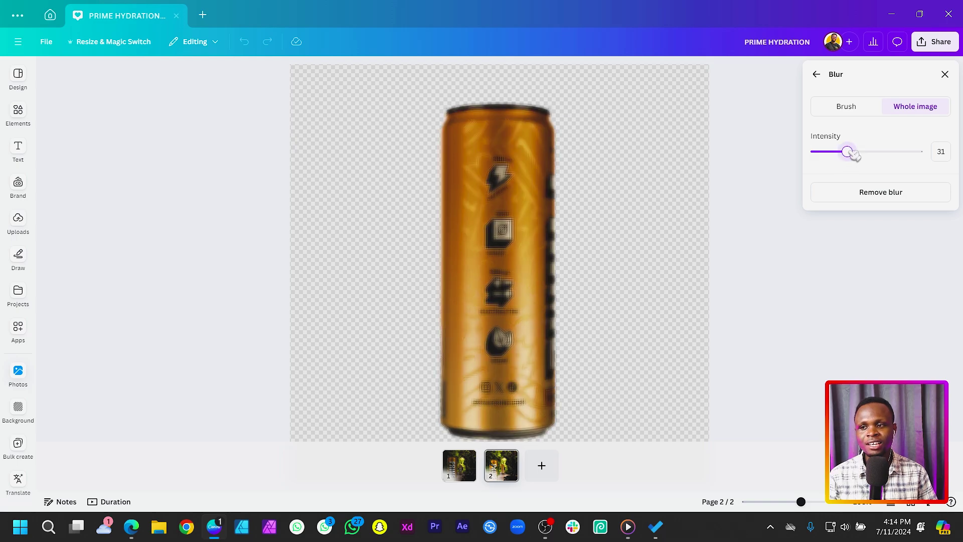
click(822, 75)
click(743, 205)
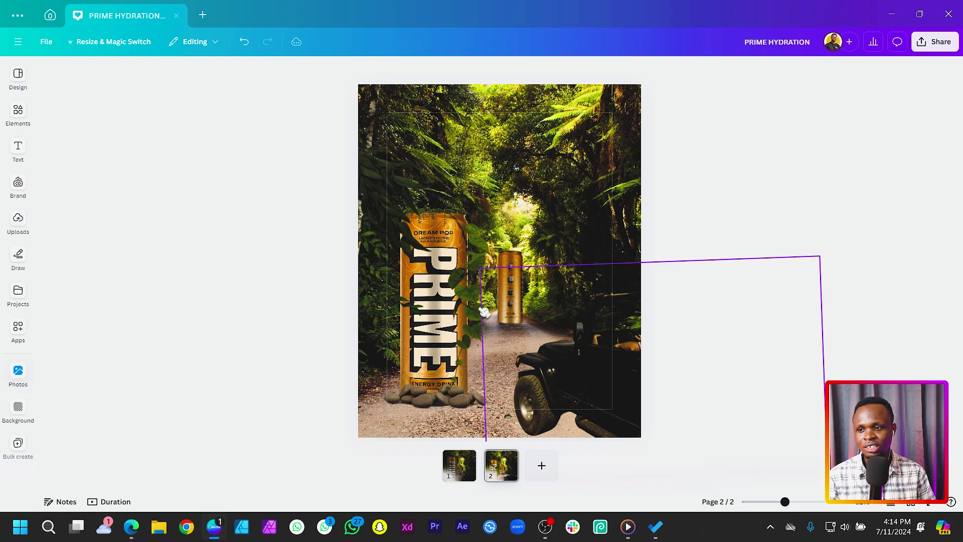
Search the elements library for "shadow" and browse the graphics for a soft black ground shadow
click(18, 149)
click(19, 115)
click(105, 75)
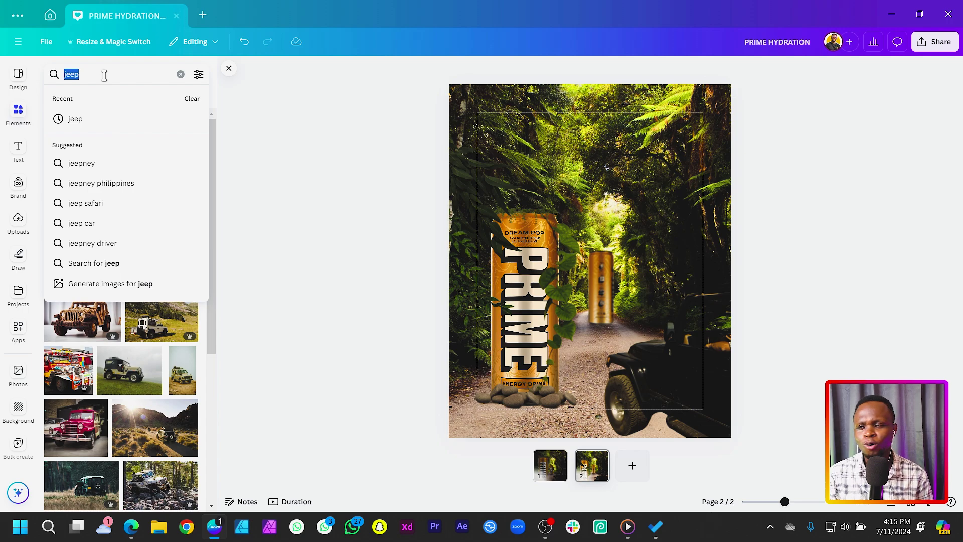
text(l)
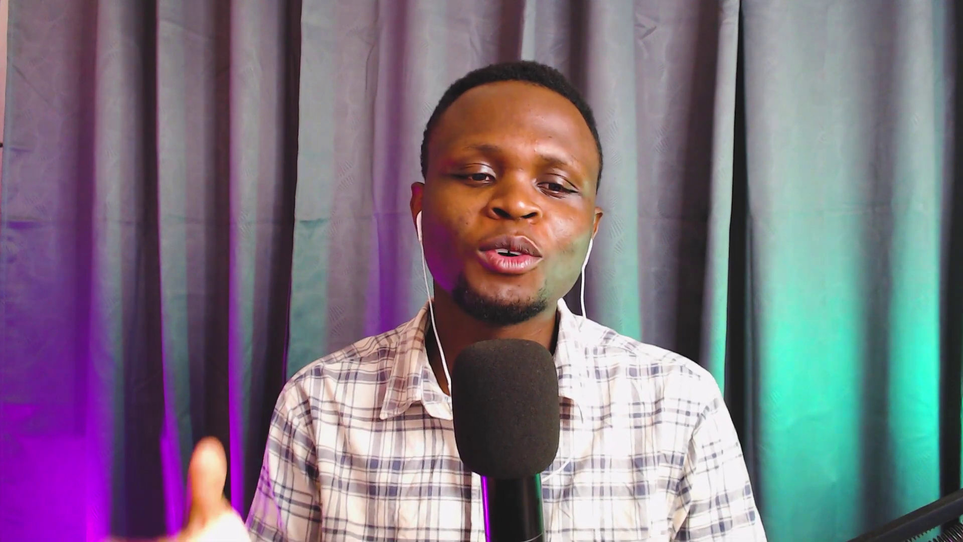
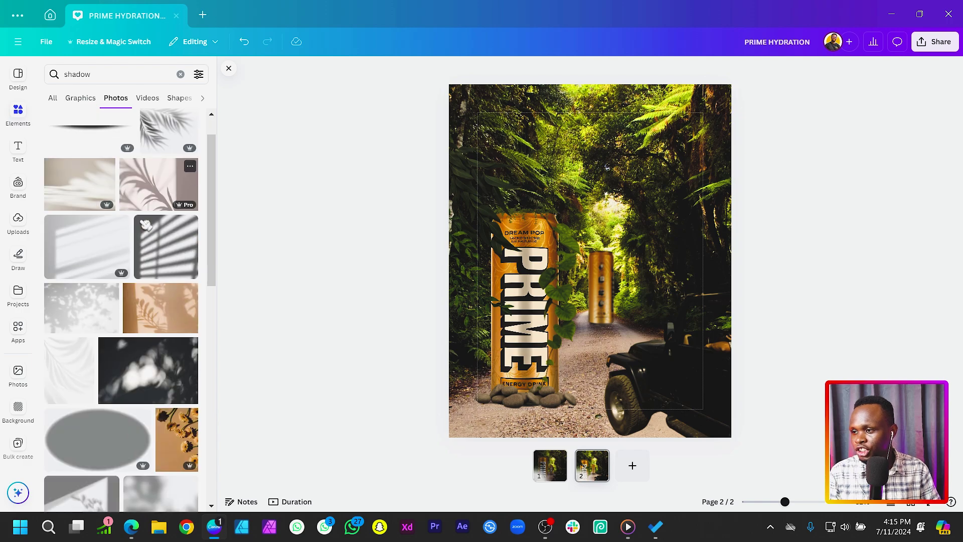
click(83, 97)
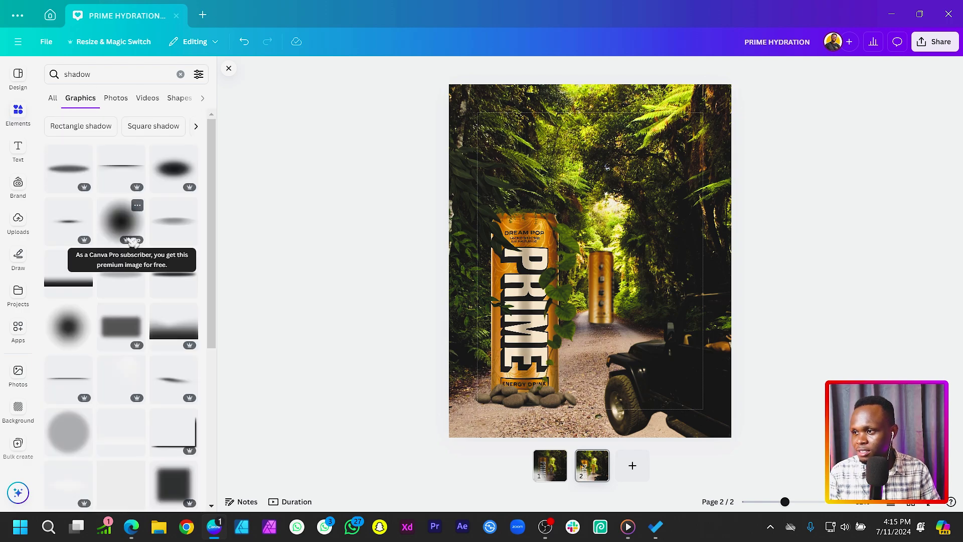
scroll(130, 231, down, 5)
scroll(130, 241, down, 3)
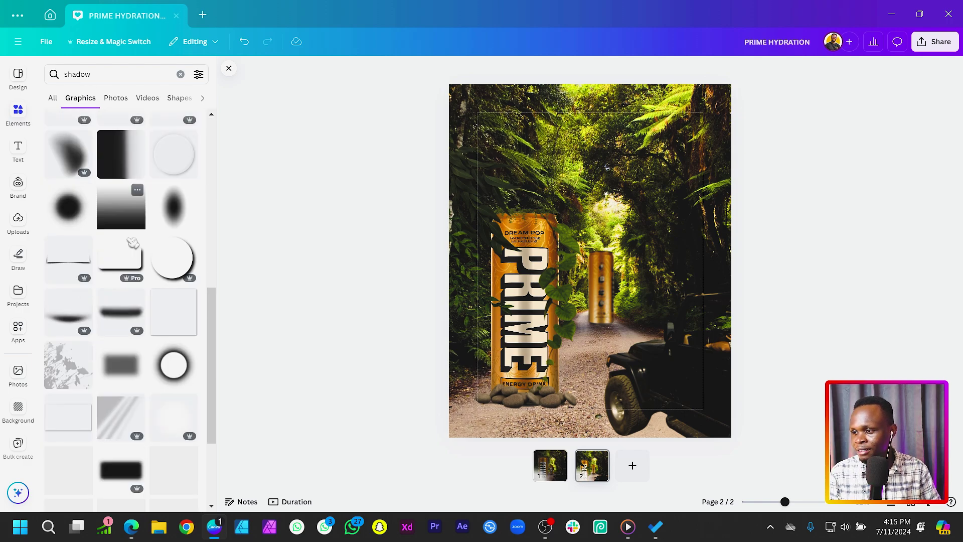
Add the Black Gradient Shadow graphic at a small size and place it under the base of the small can
click(86, 297)
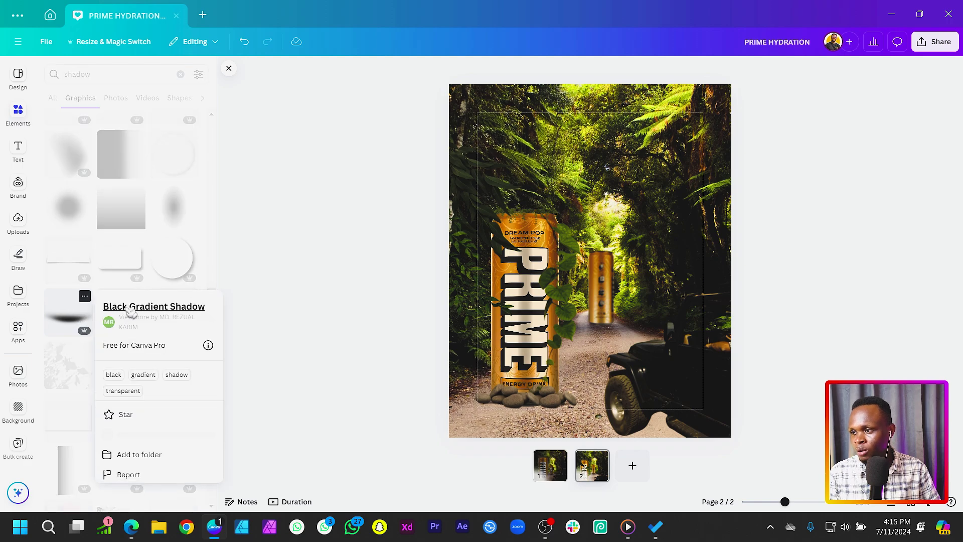
click(85, 297)
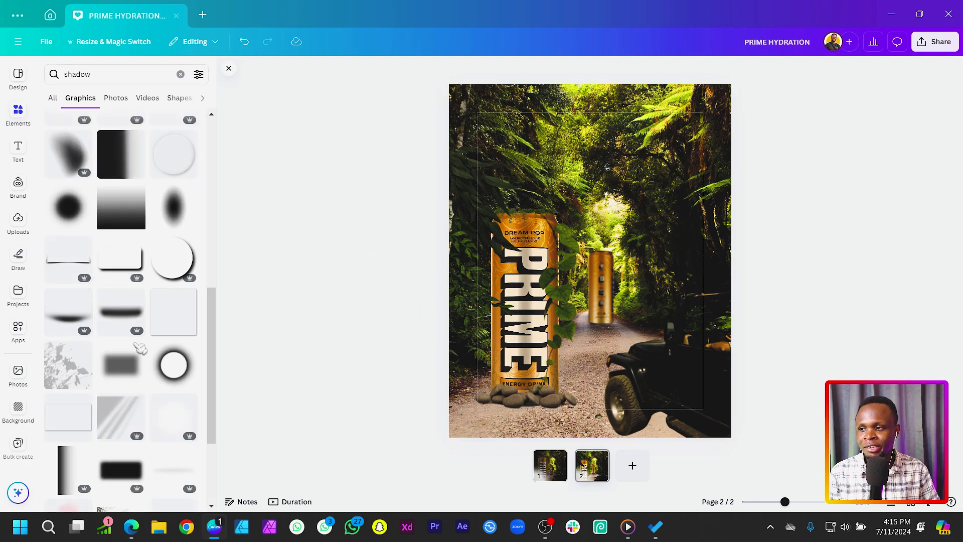
click(592, 261)
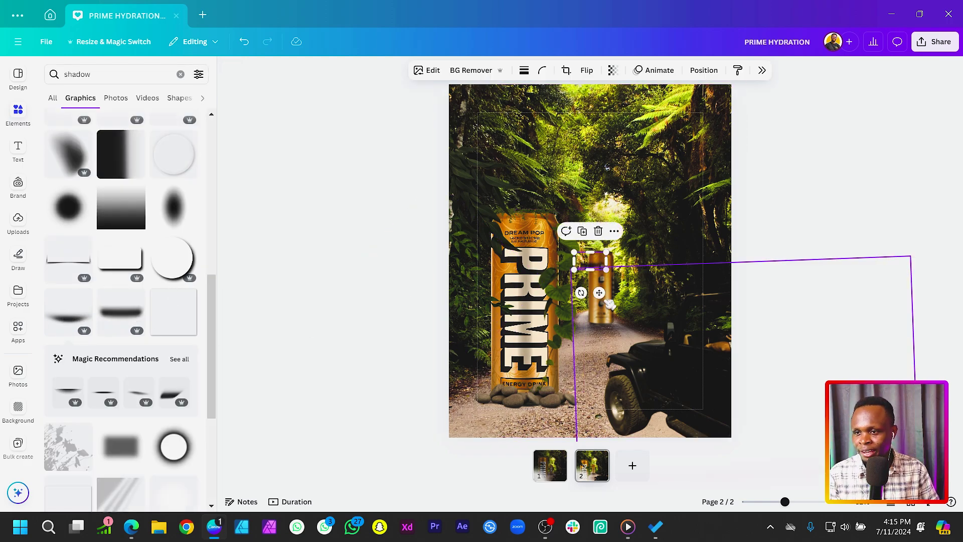
drag(599, 294, 609, 353)
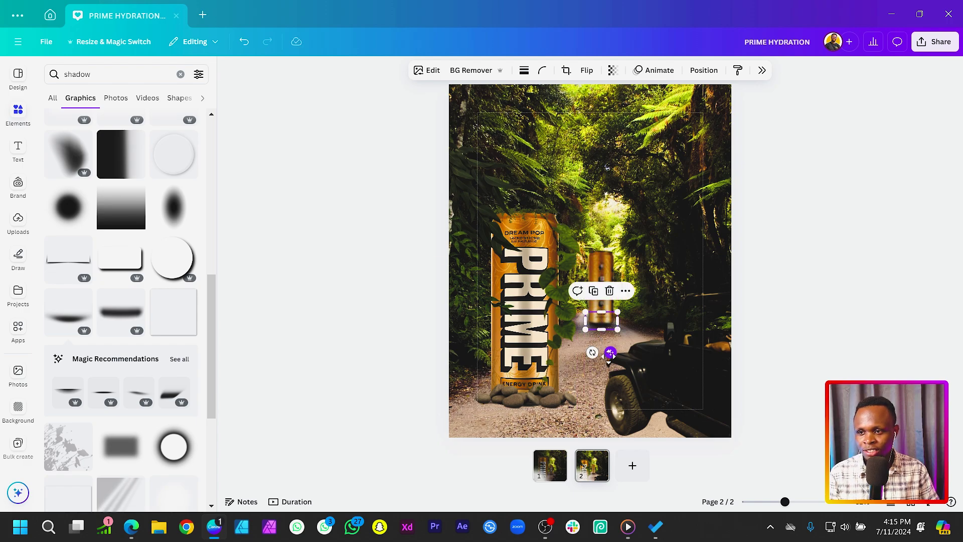
click(806, 286)
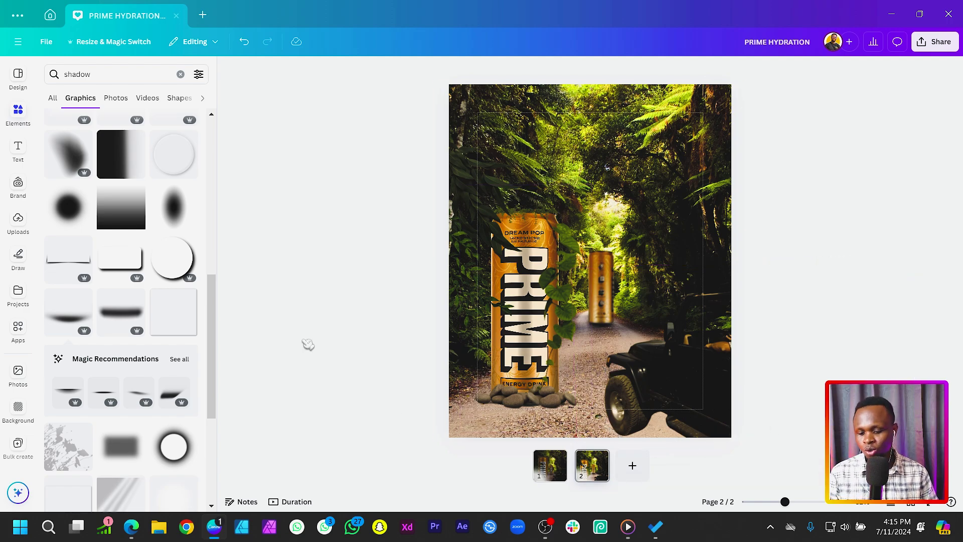
Add a square shape to the poster and fill it with black
key(r)
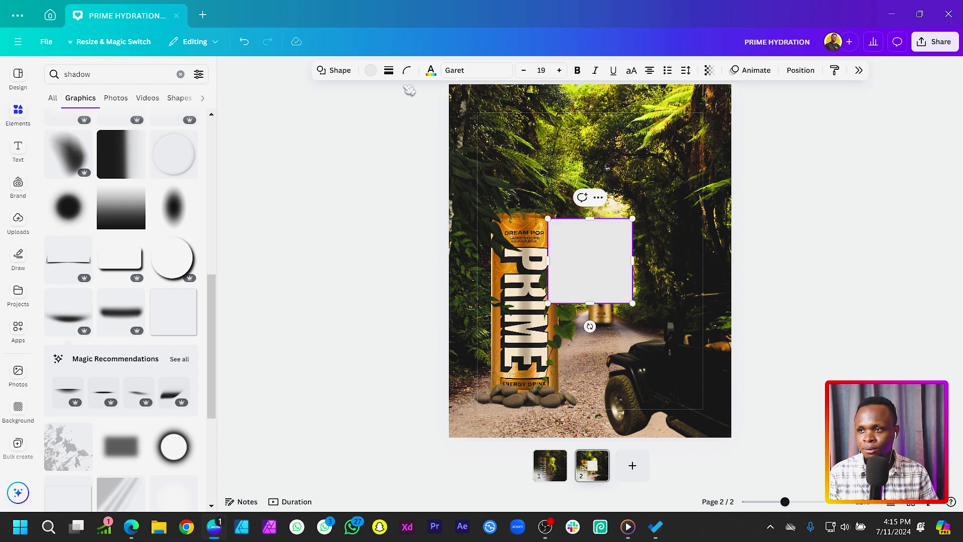
click(370, 71)
click(861, 147)
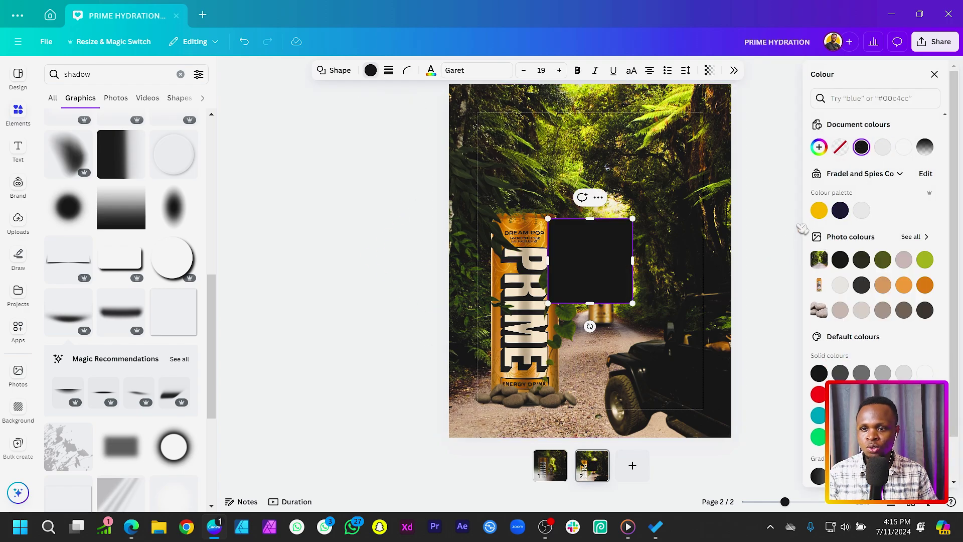
click(787, 236)
Enlarge and tilt the black square, and position it at the jeep's body in the poster's lower-right corner
click(592, 291)
drag(589, 327, 757, 430)
drag(685, 387, 696, 400)
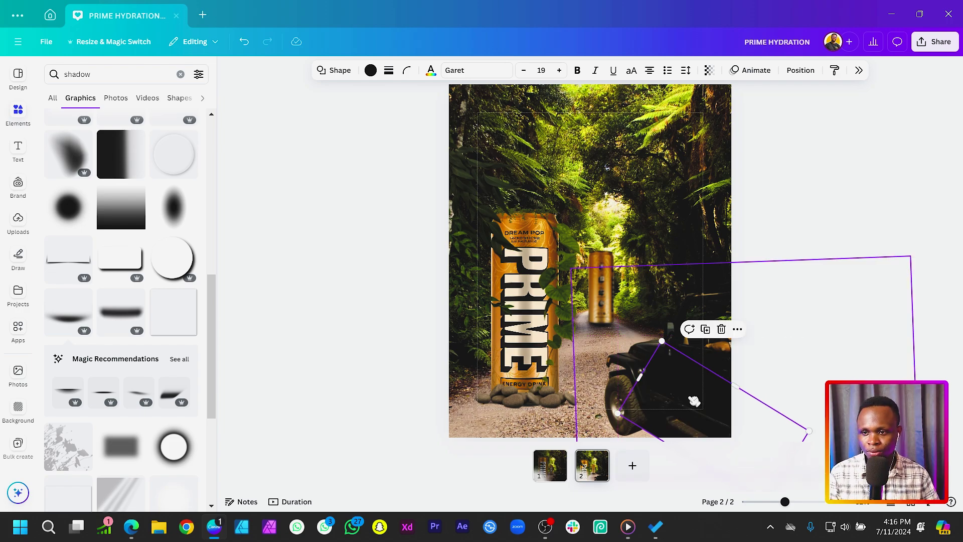
drag(694, 401, 696, 408)
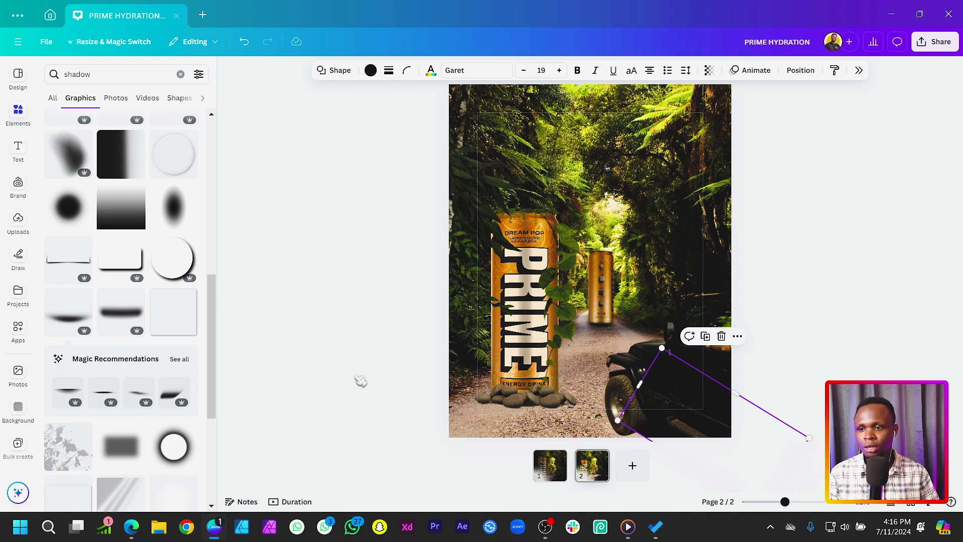
Browse the remaining shadow graphics and add the soft black shadow that fades out to one side to the poster
click(360, 381)
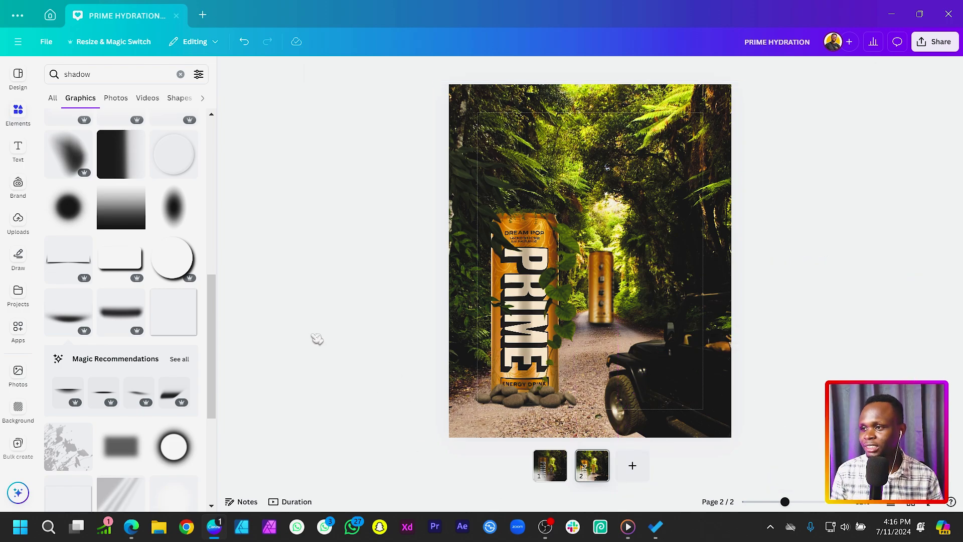
scroll(116, 281, down, 3)
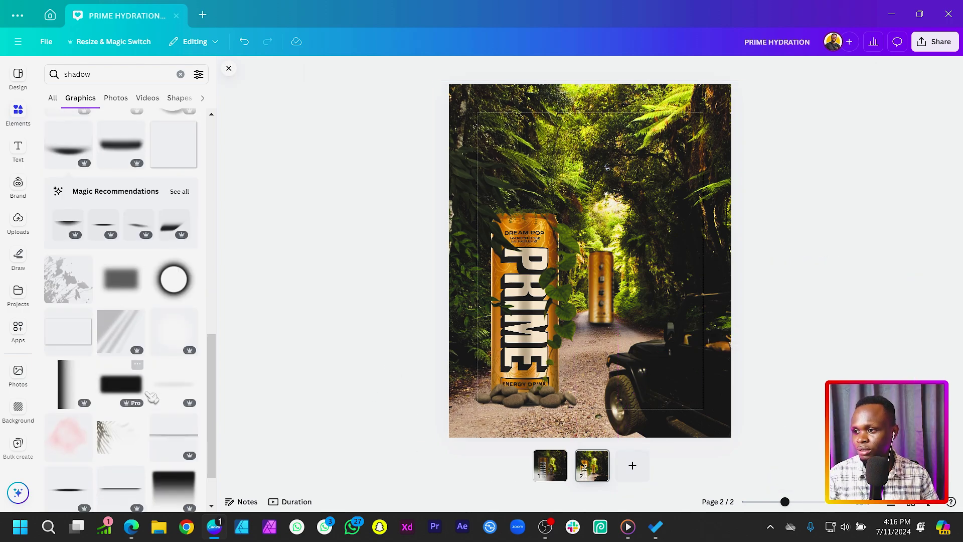
scroll(151, 401, down, 4)
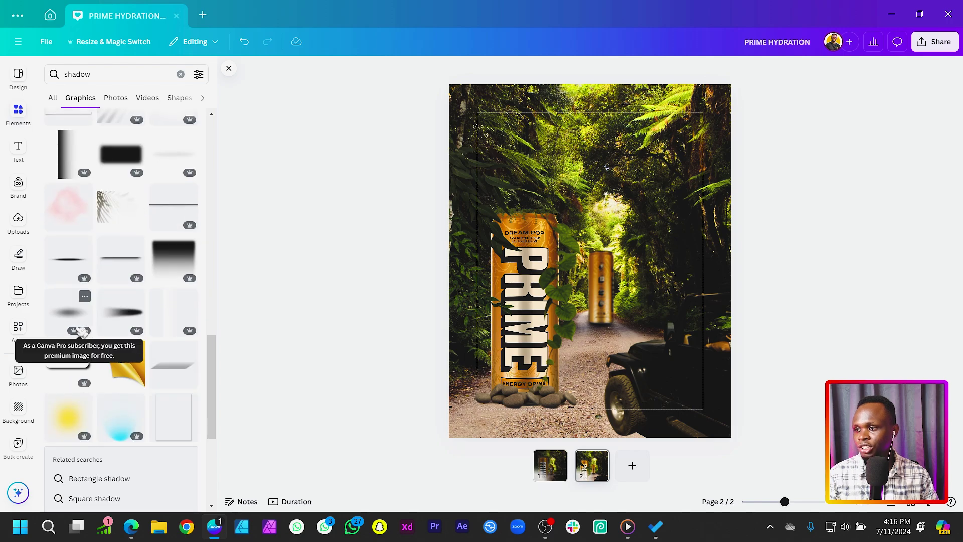
click(128, 315)
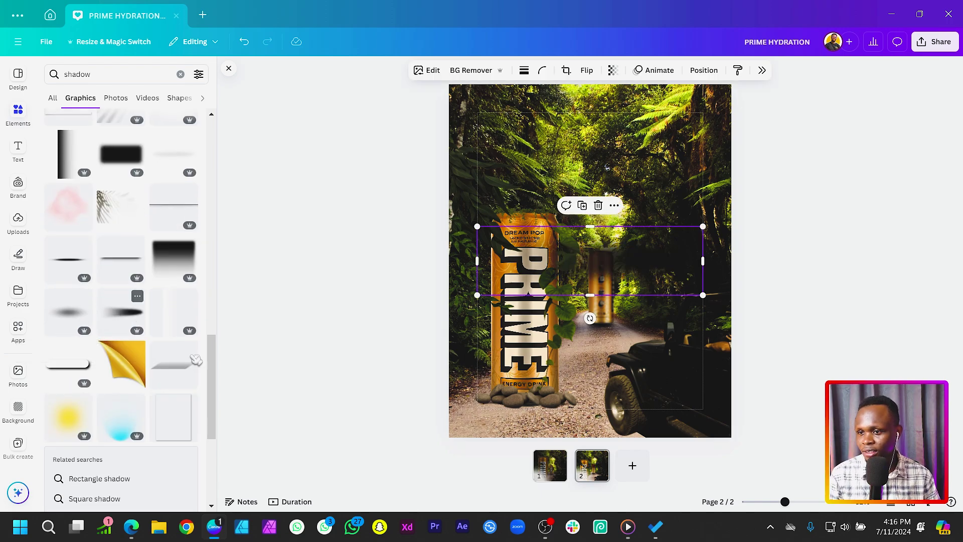
Tilt the shadow graphic, shrink it and place it under the jeep's front wheel at the poster's lower edge
drag(588, 303, 694, 201)
drag(607, 251, 632, 466)
drag(624, 334, 582, 471)
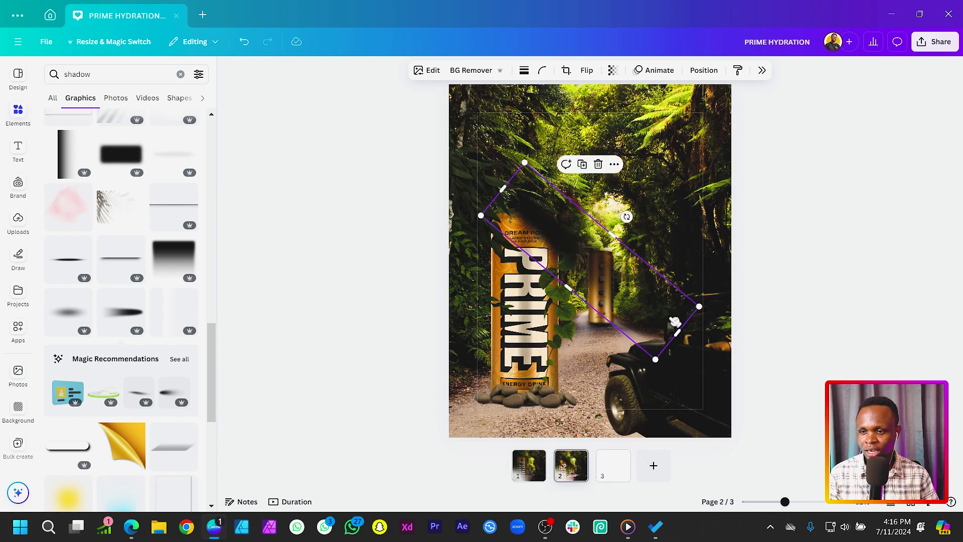
drag(710, 311, 652, 448)
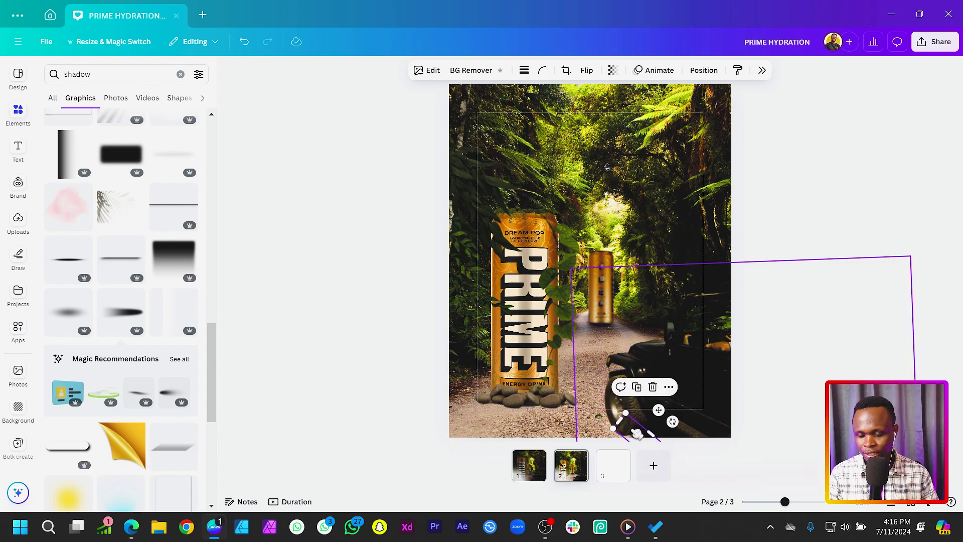
drag(636, 433, 626, 428)
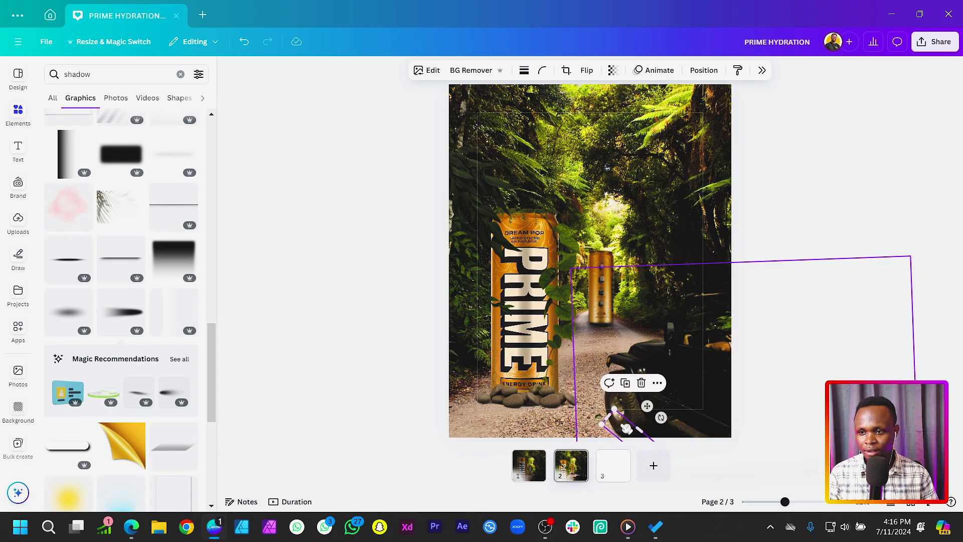
click(360, 415)
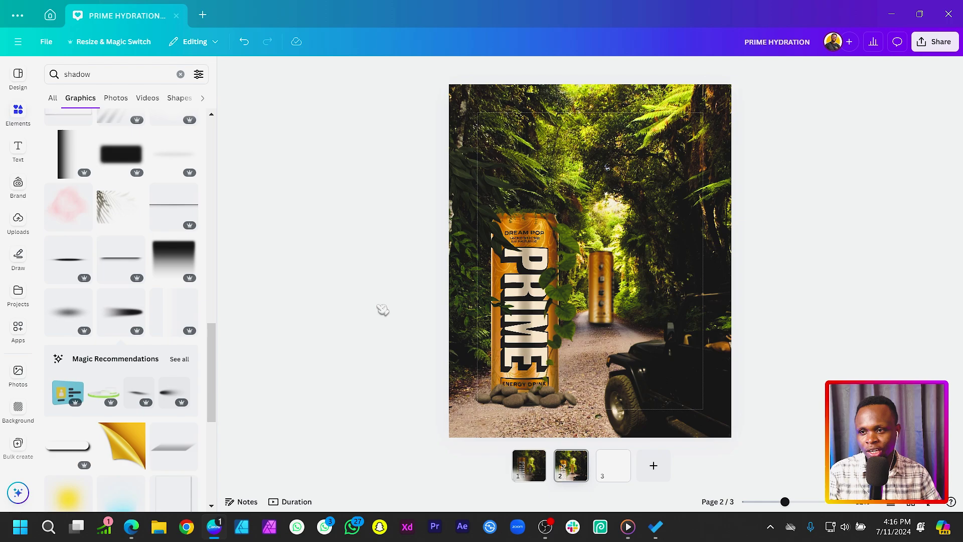
Add another square shape to the poster and fill it with black #000000
key(r)
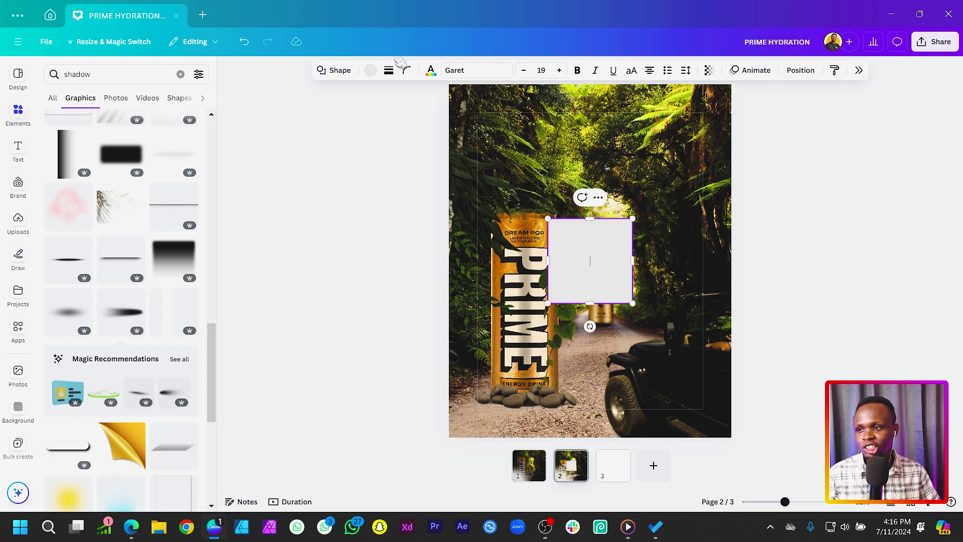
click(370, 70)
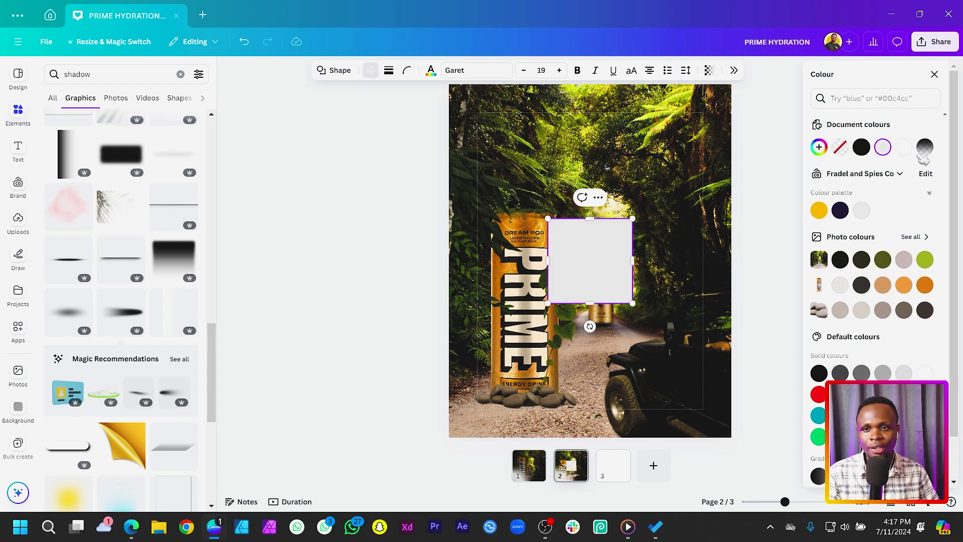
click(862, 147)
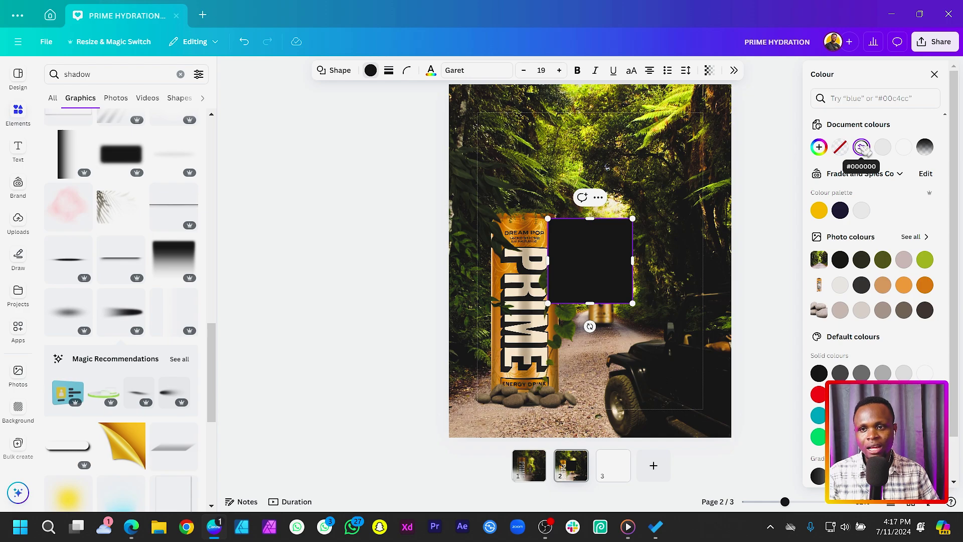
click(862, 147)
Change the square's fill to a gradient from solid black to #000000 at 0% opacity
click(924, 173)
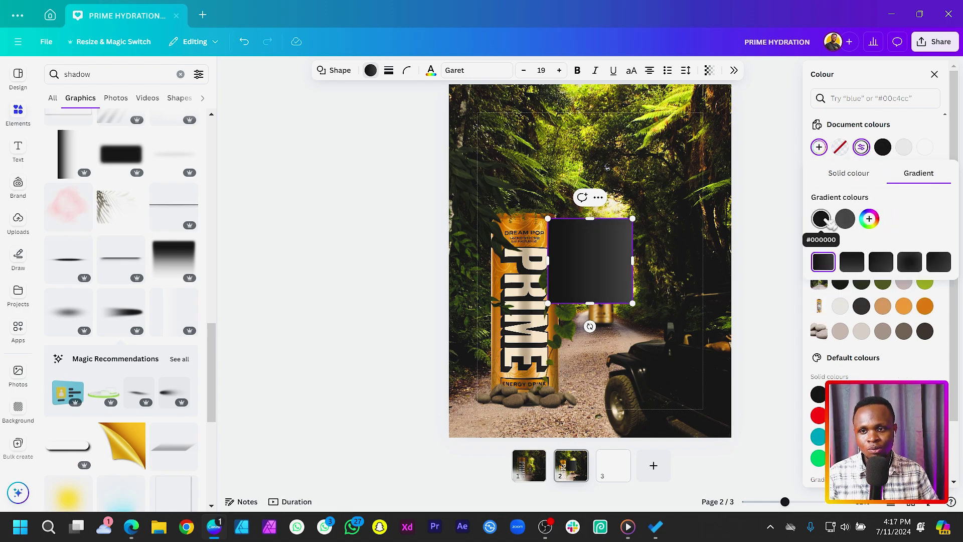
click(845, 218)
drag(868, 254, 791, 335)
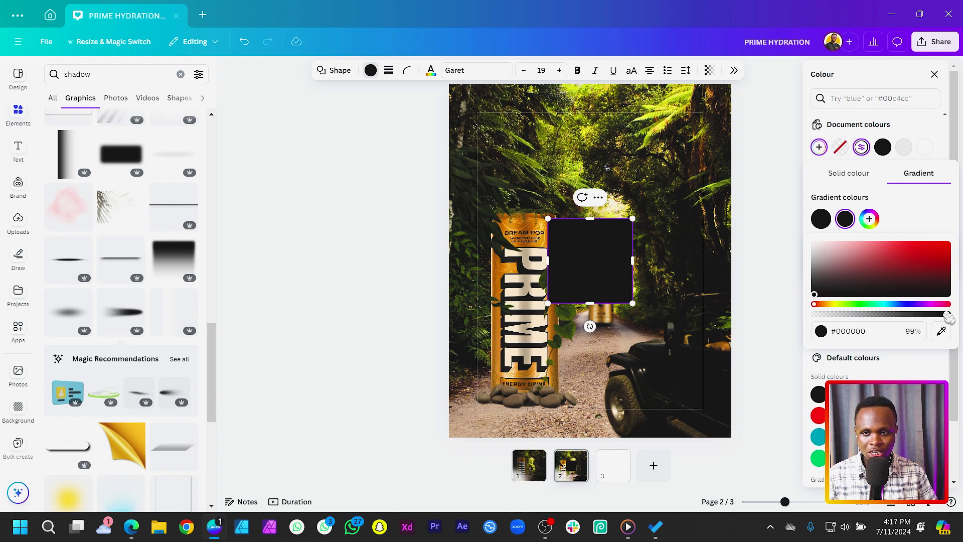
drag(948, 317, 780, 333)
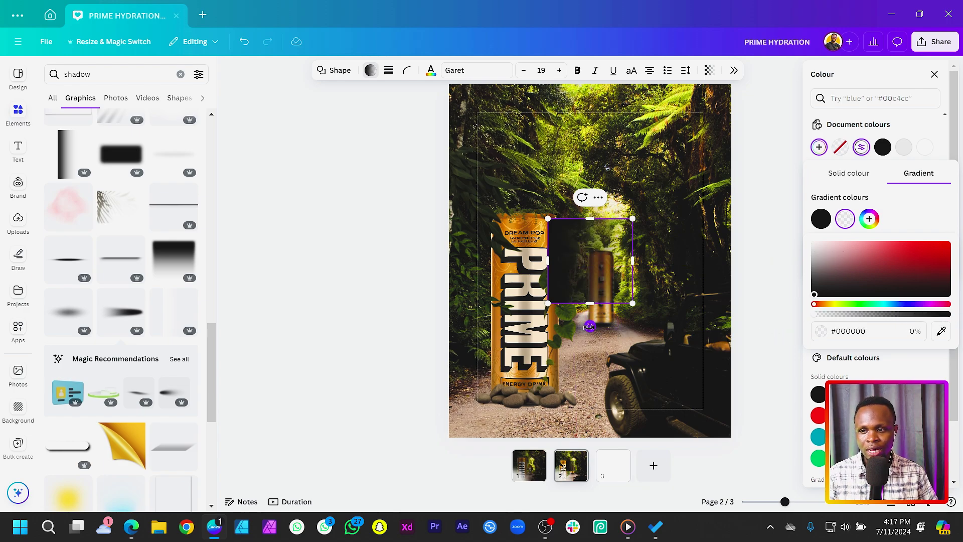
Rotate the gradient square so its dark side faces down, and stretch it across the lower third of the poster
drag(590, 327, 671, 262)
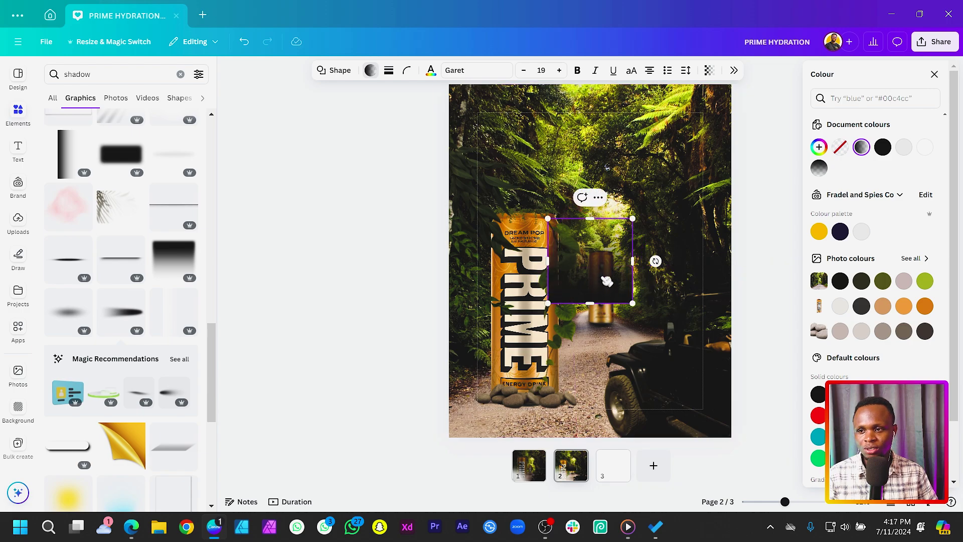
drag(607, 281, 736, 400)
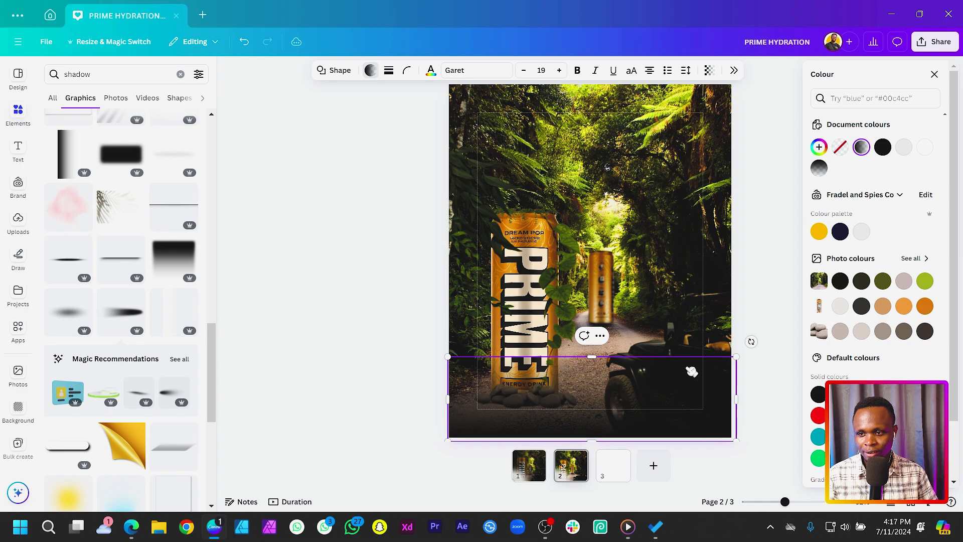
drag(680, 352, 680, 316)
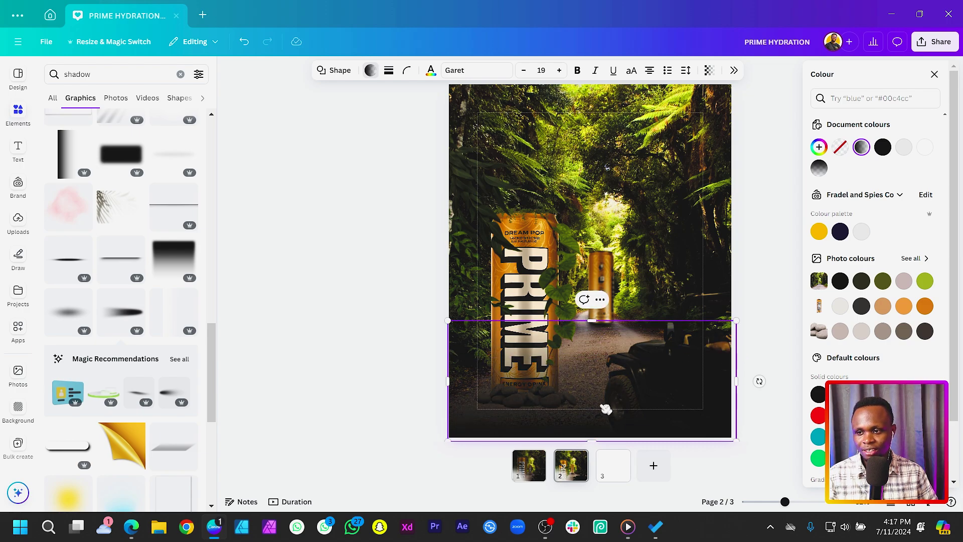
drag(579, 320, 578, 312)
click(329, 337)
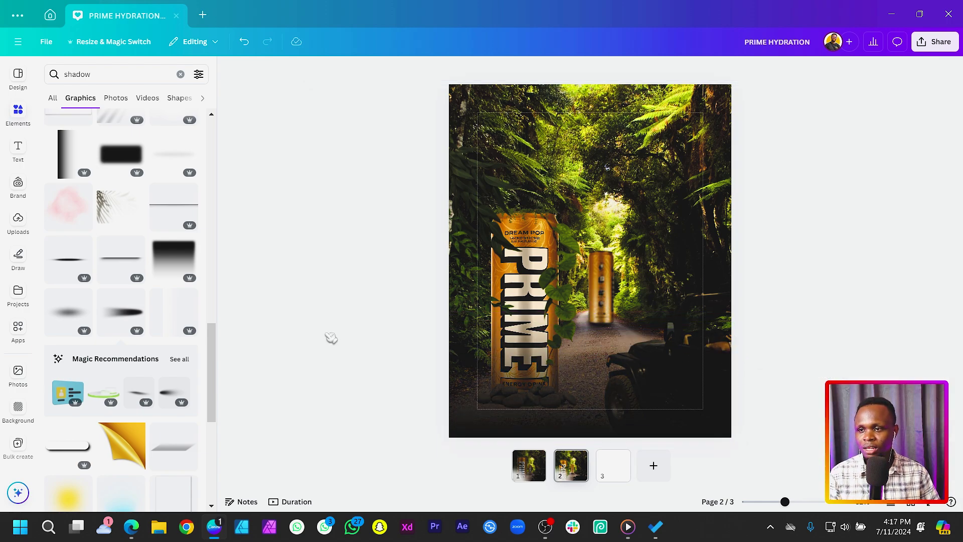
Duplicate the gradient shape, rotate it so its dark side faces left, and fit it along the poster's full left edge
click(578, 395)
drag(577, 394, 578, 337)
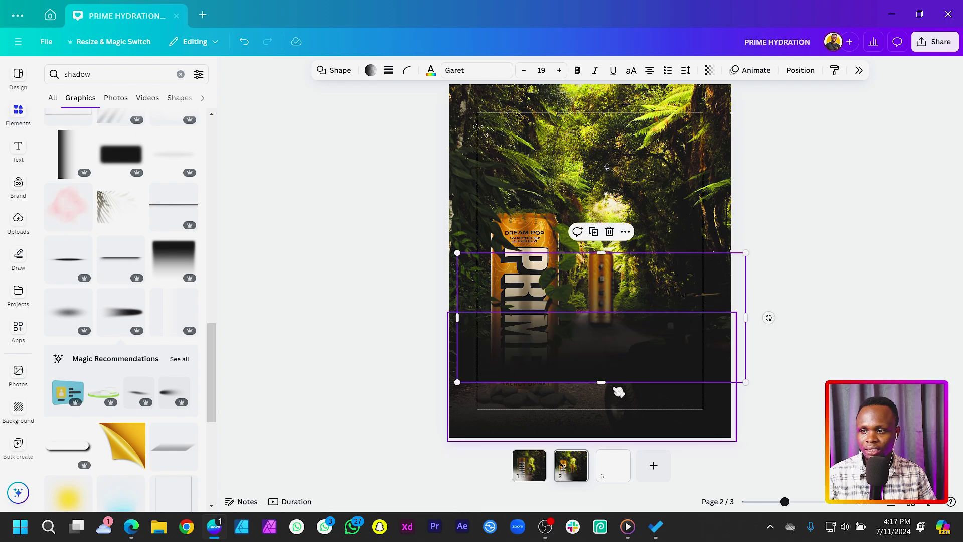
drag(618, 391, 610, 432)
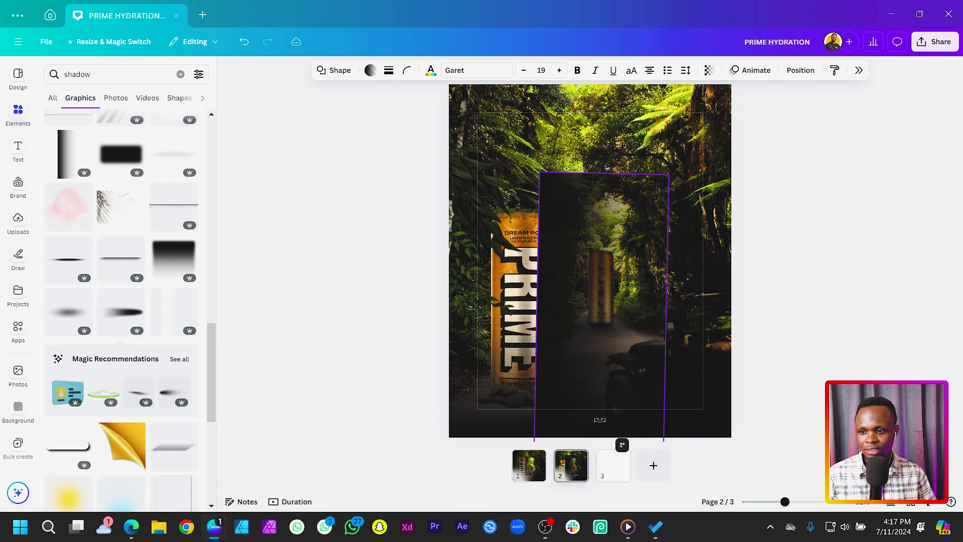
drag(600, 391, 512, 304)
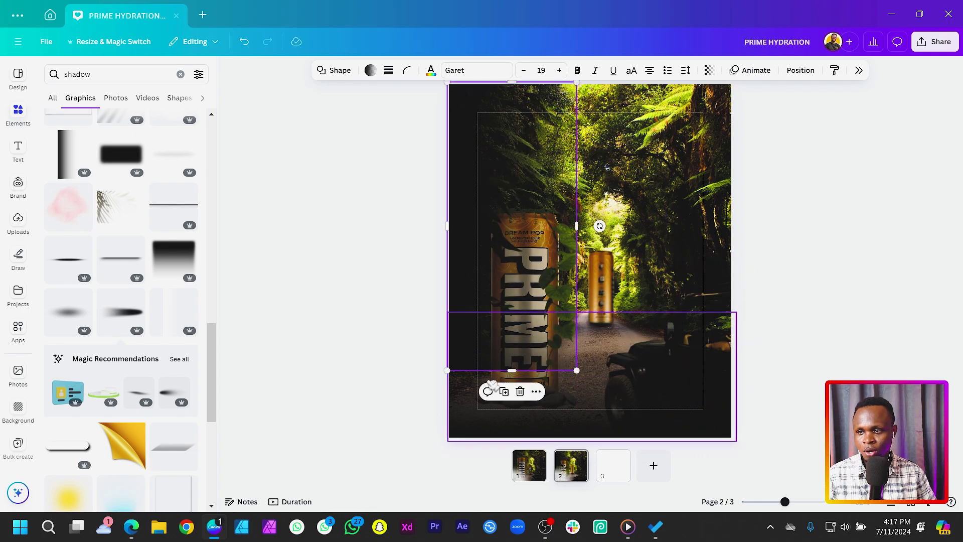
drag(497, 372, 497, 433)
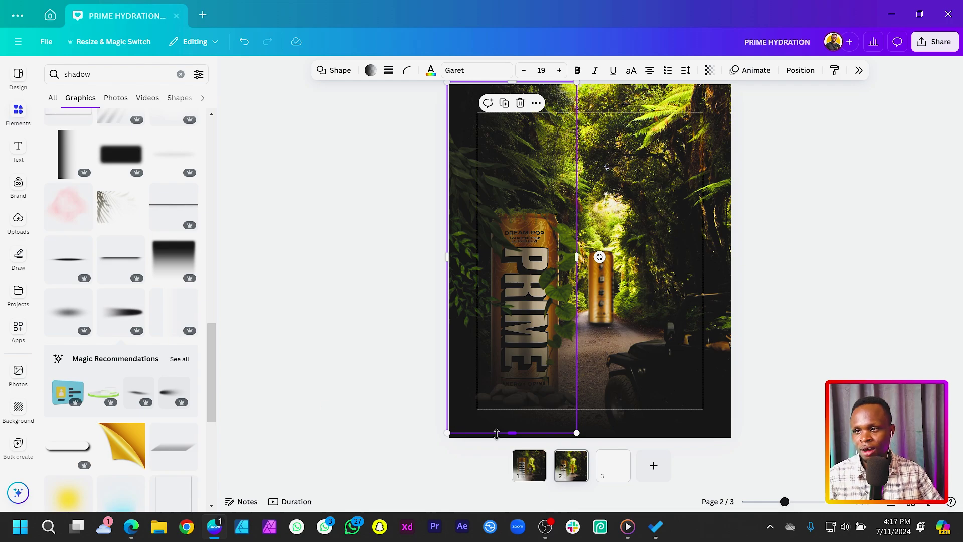
click(308, 382)
click(470, 317)
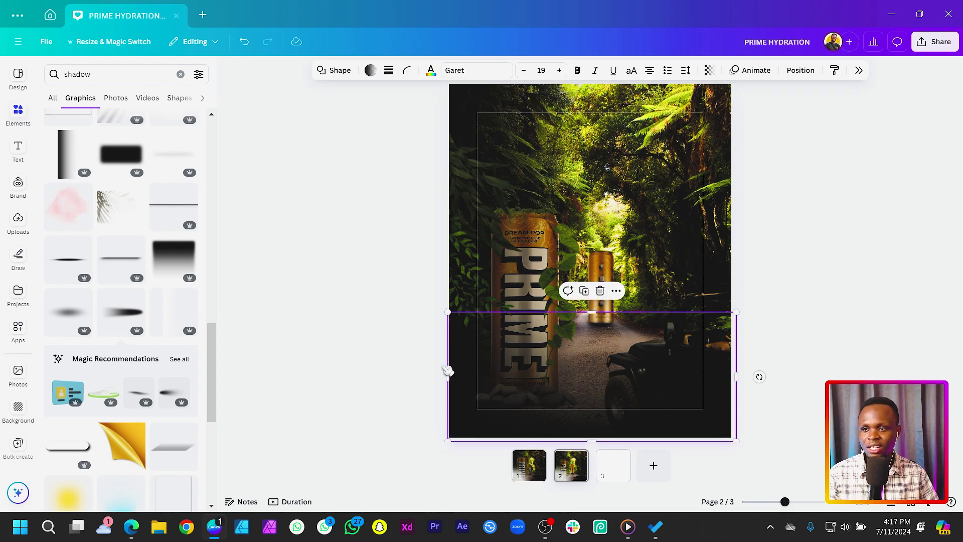
click(394, 371)
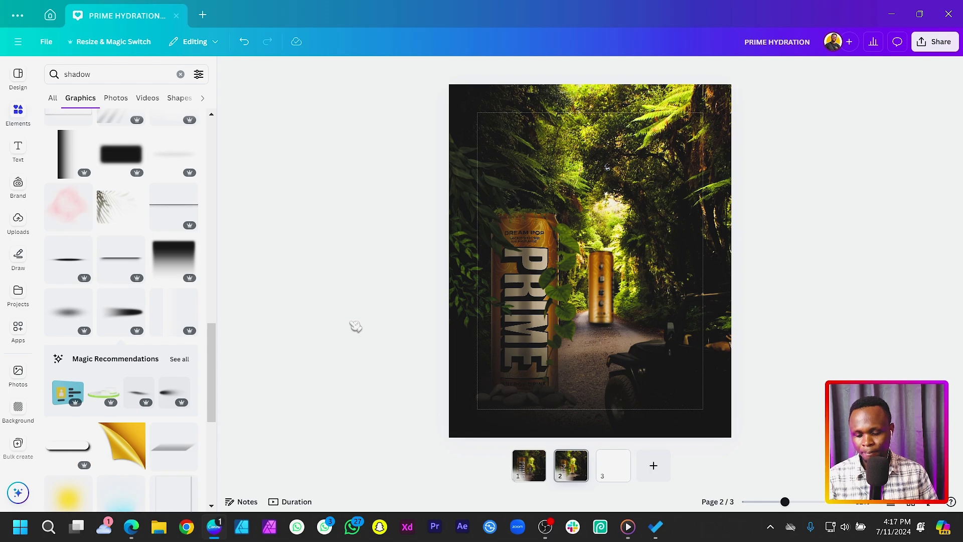
Add a text box reading "Prime hydration" near the bottom centre of the poster
key(t)
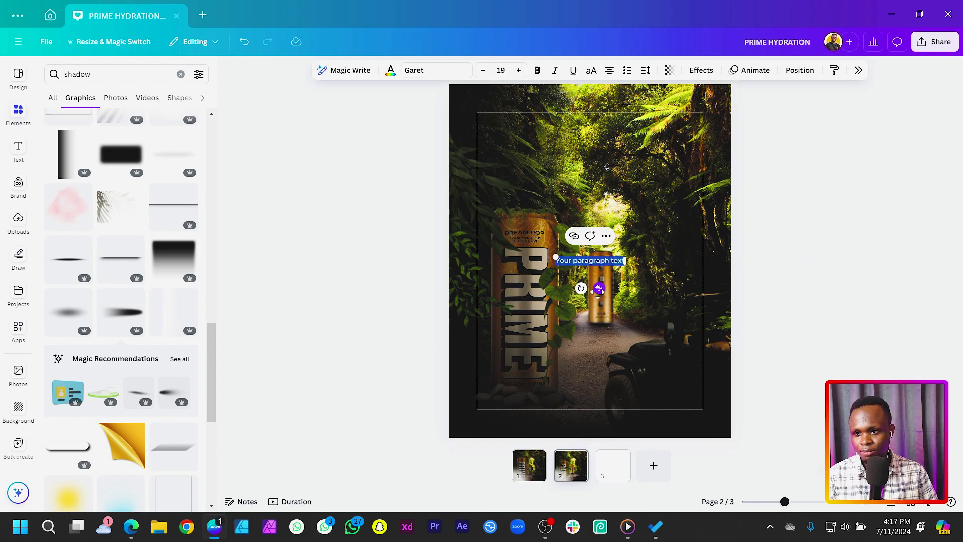
drag(594, 287, 591, 403)
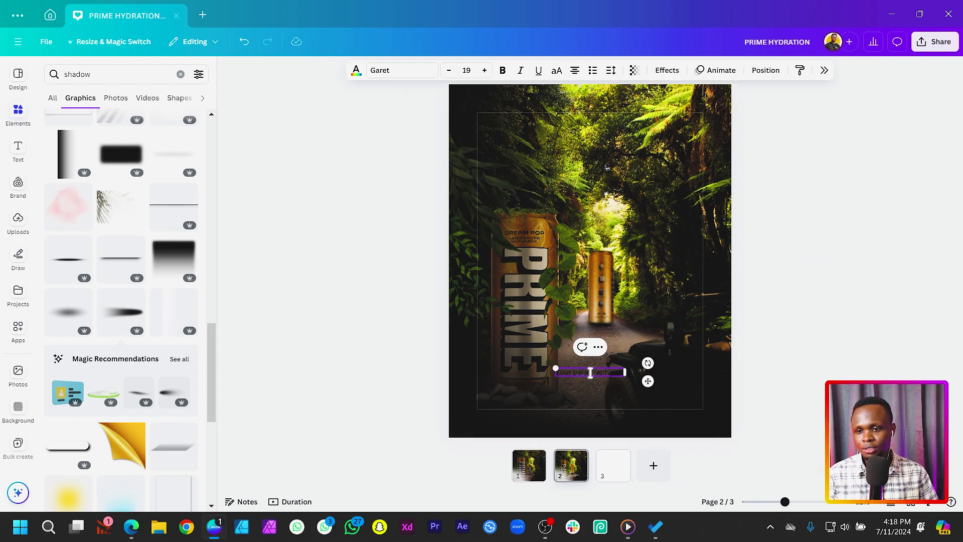
key(BackSpace)
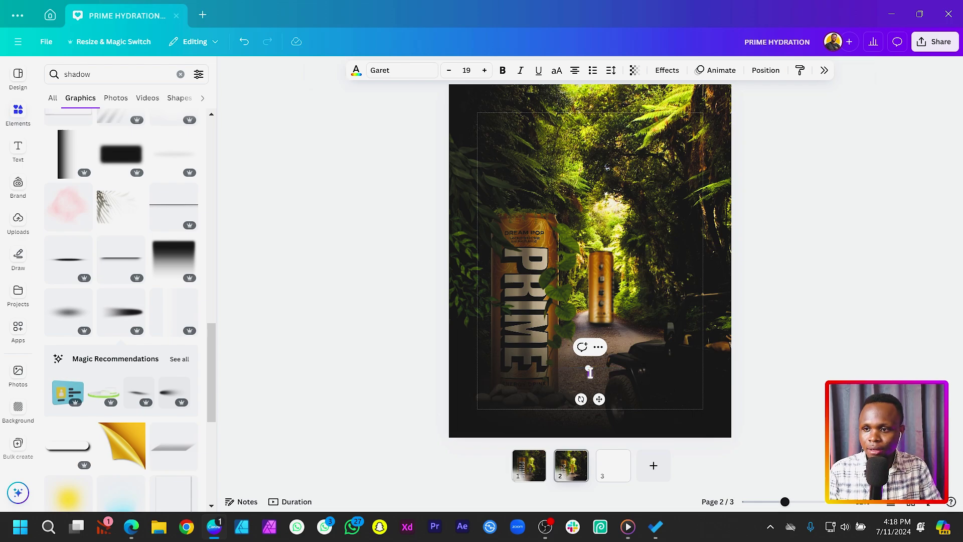
text(P)
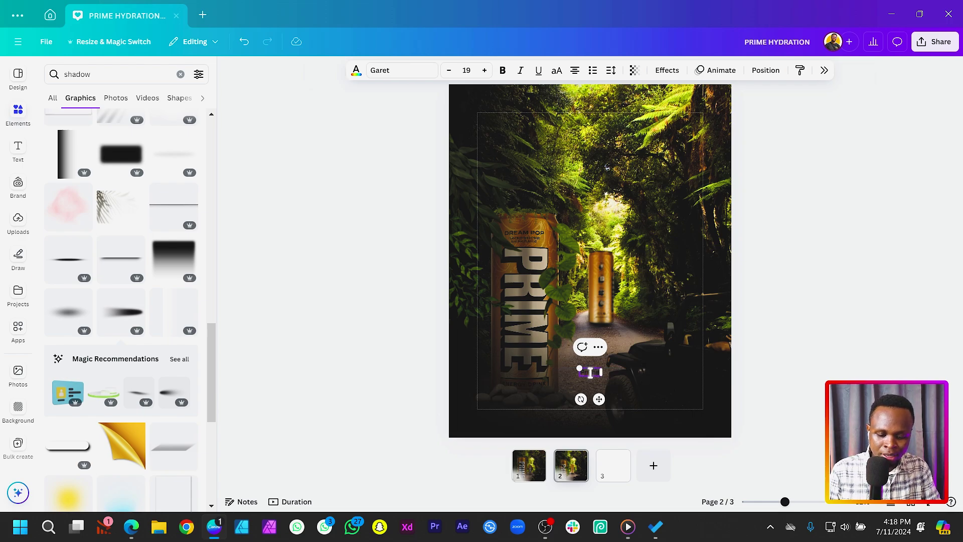
text(rime hydration)
Convert the "Prime hydration" text to uppercase and colour it white
key(ctrl+a)
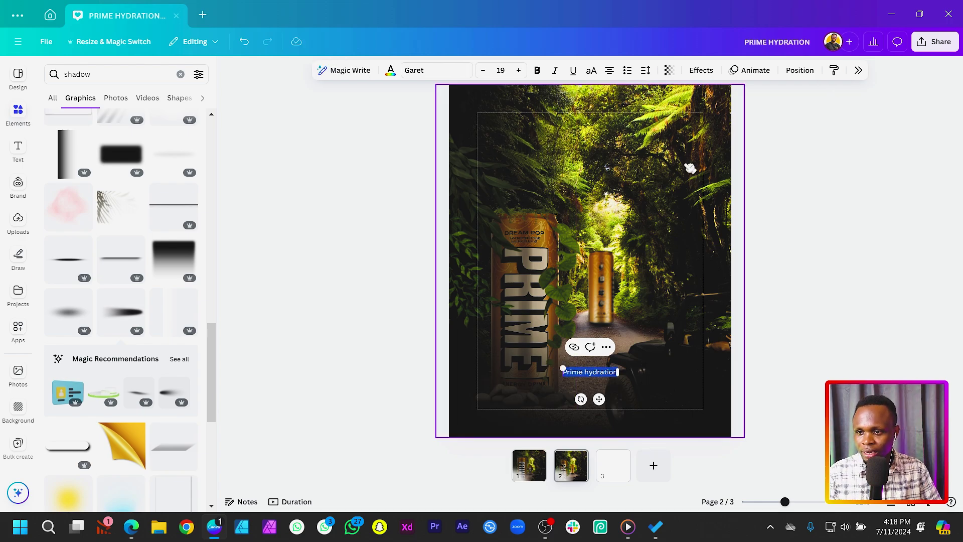
click(596, 72)
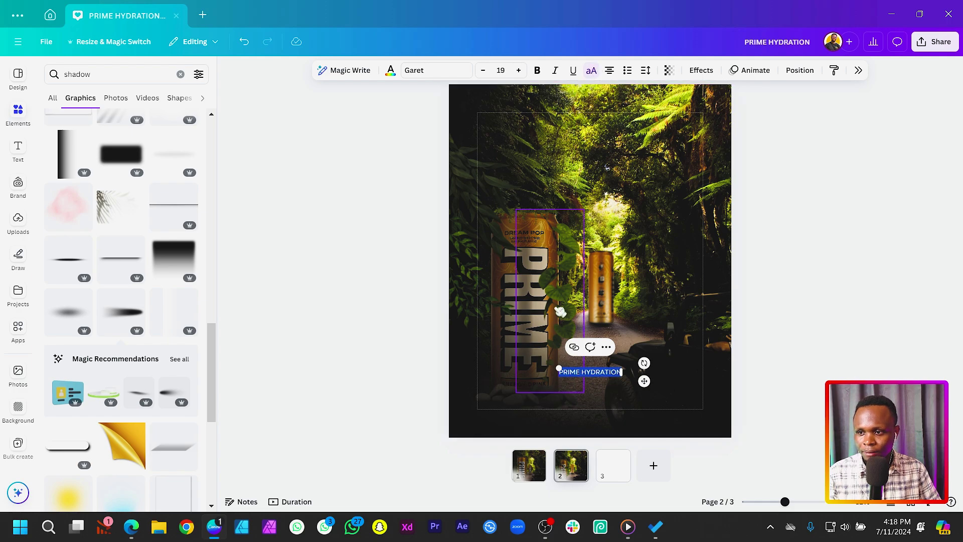
click(392, 71)
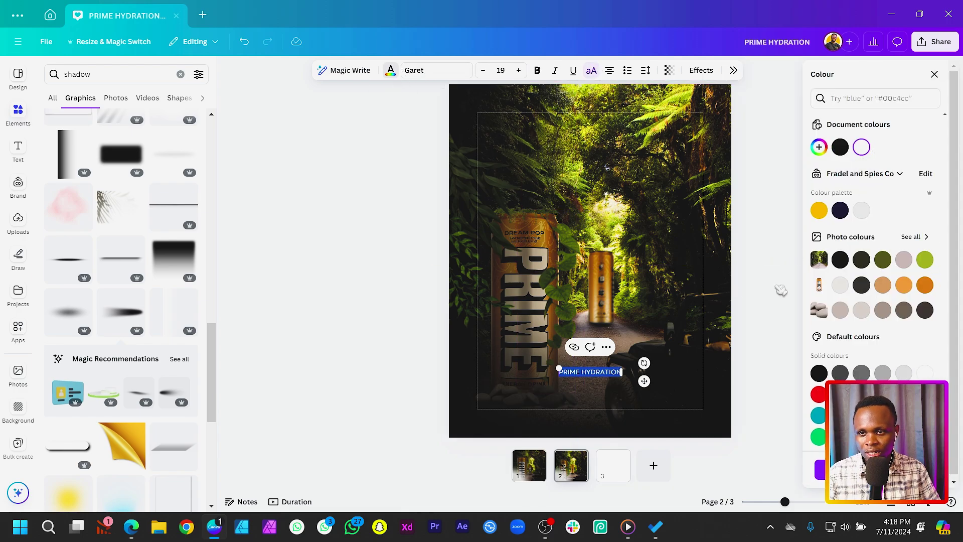
Enlarge the PRIME HYDRATION text to size 24.5, move it slightly lower and place a duplicate directly beneath it
key(ctrl+shift+period)
key(ctrl+shift+period)
key(ctrl+shift+period)
key(ctrl+shift+period)
key(ctrl+shift+period)
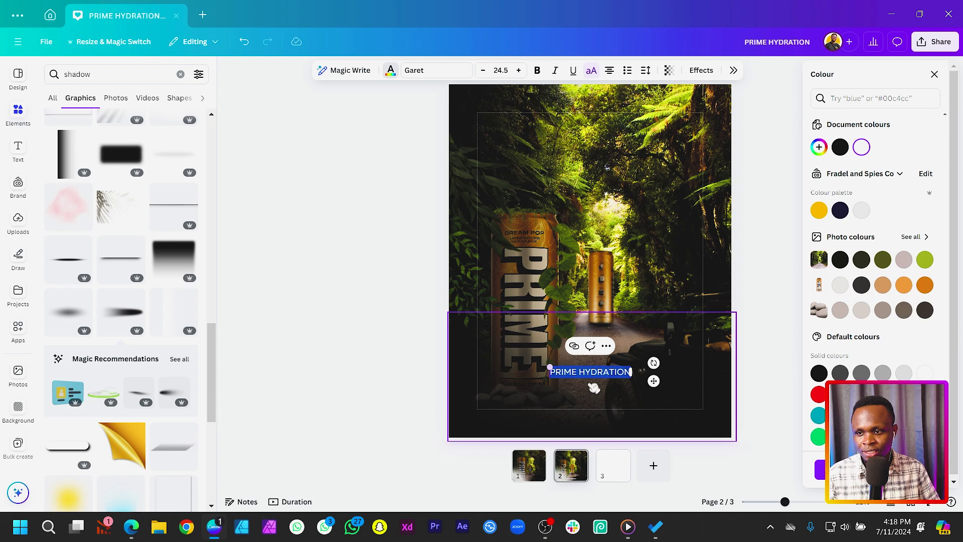
drag(653, 381, 648, 402)
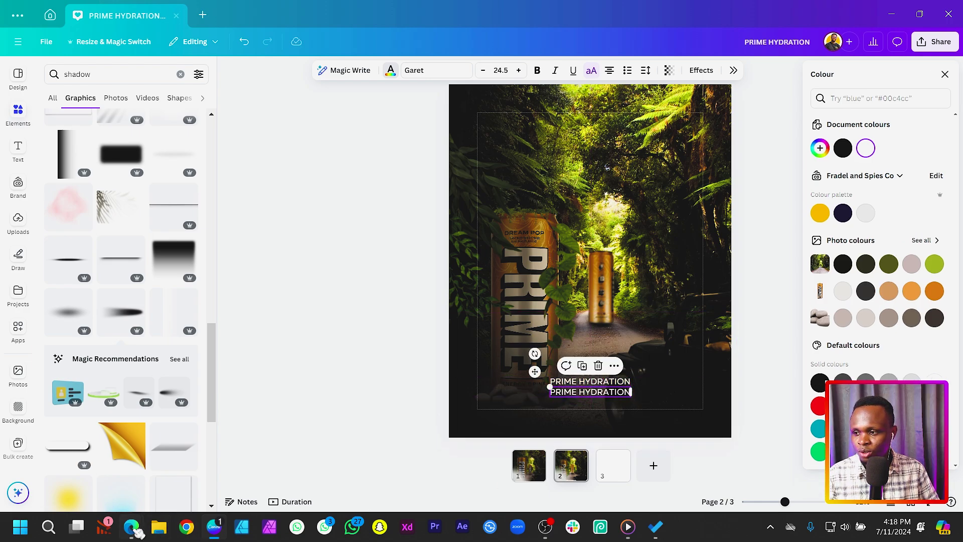
Switch to the browser's PRIME Energy Dream Pop page to check the product details, and return to Canva
mouse_move(136, 530)
click(192, 499)
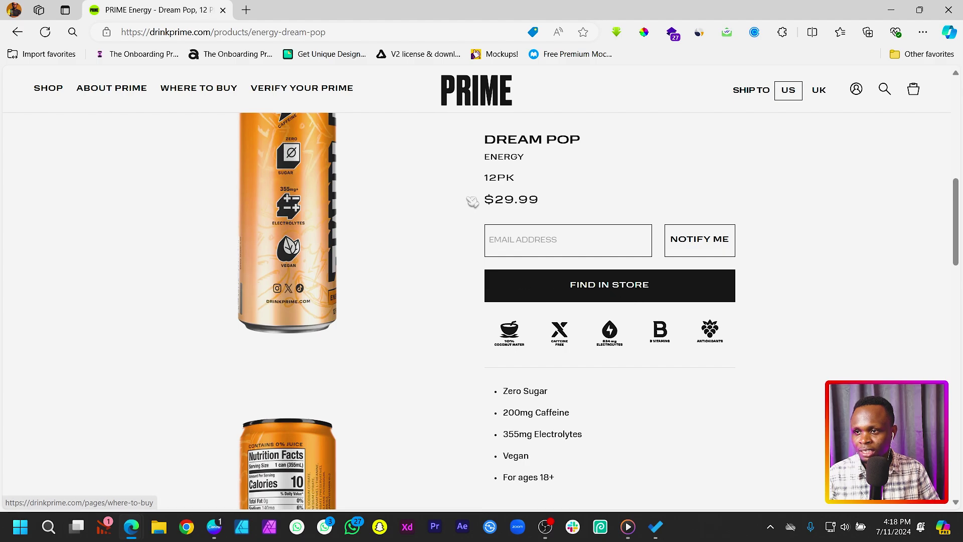
click(891, 10)
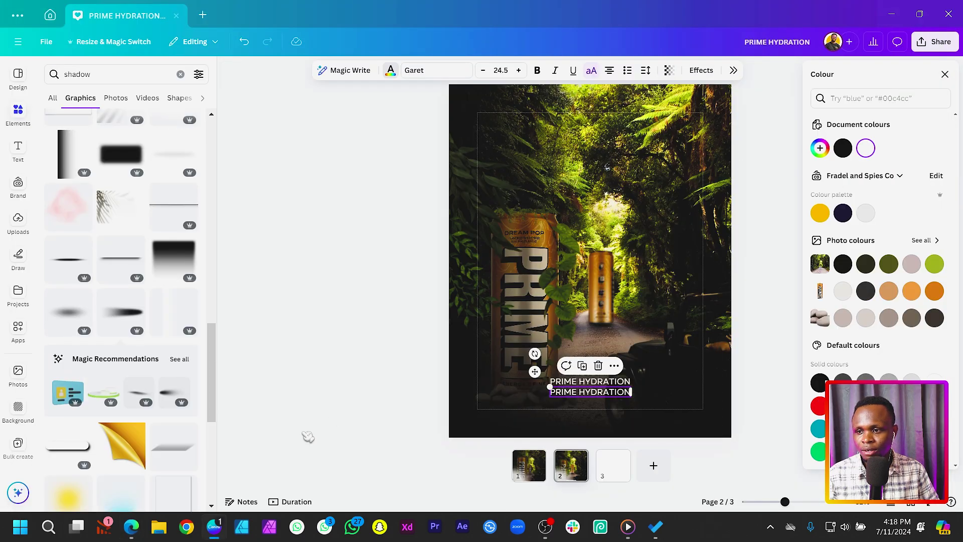
Find the TypeExtrude app by searching the apps for "extrude" and open it
click(586, 398)
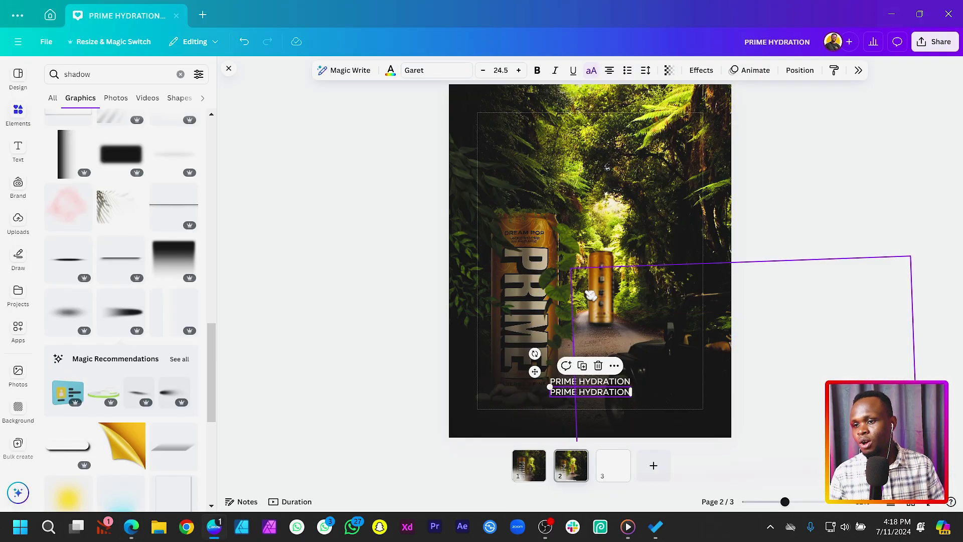
scroll(7, 198, down, 6)
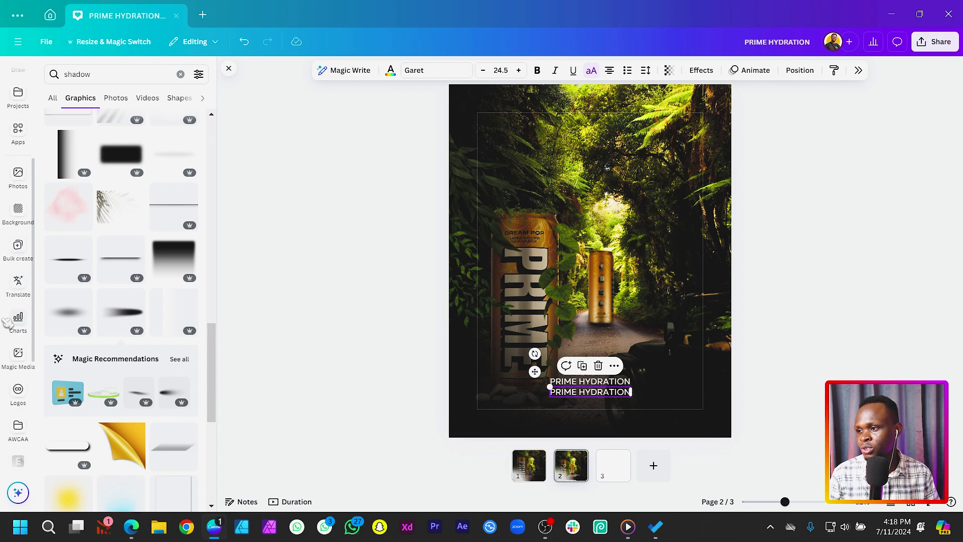
scroll(18, 148, up, 5)
click(18, 163)
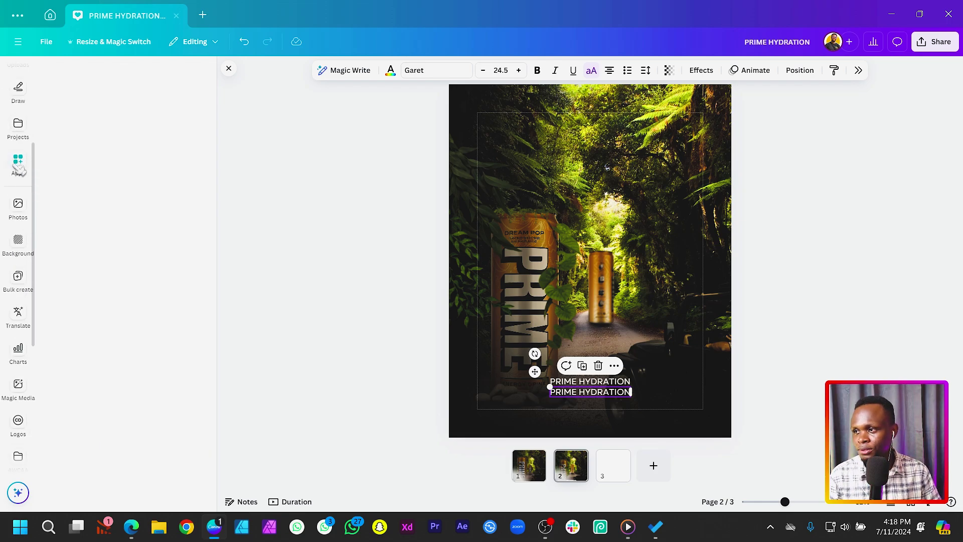
text(extrude)
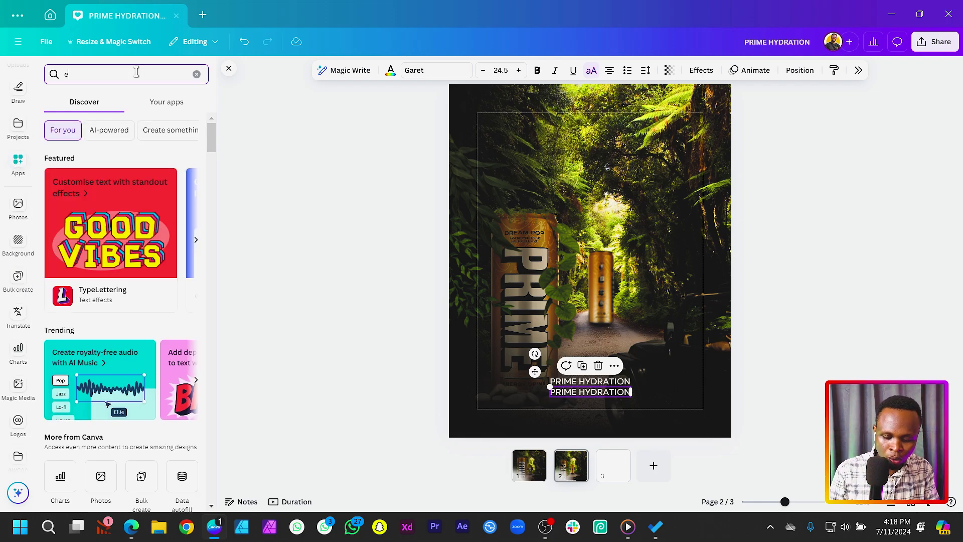
key(Return)
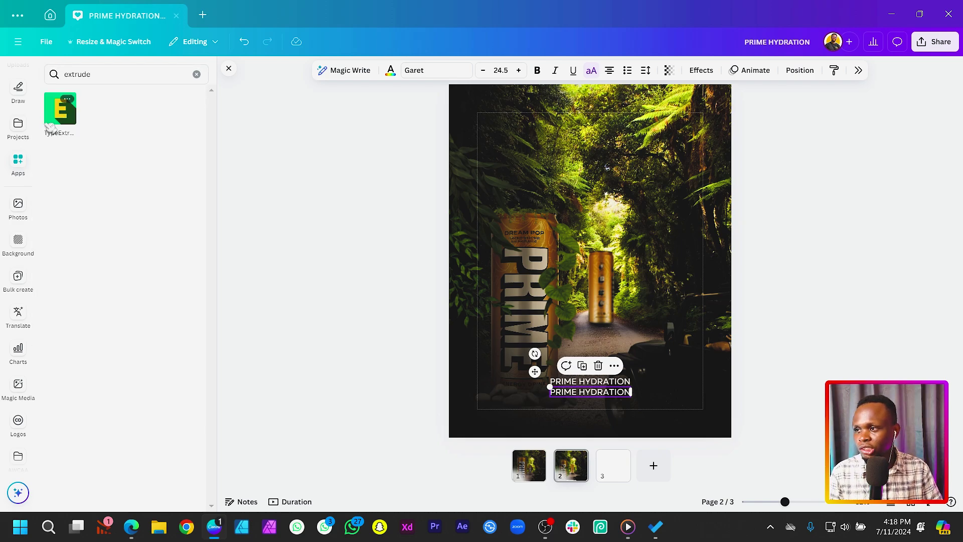
click(69, 116)
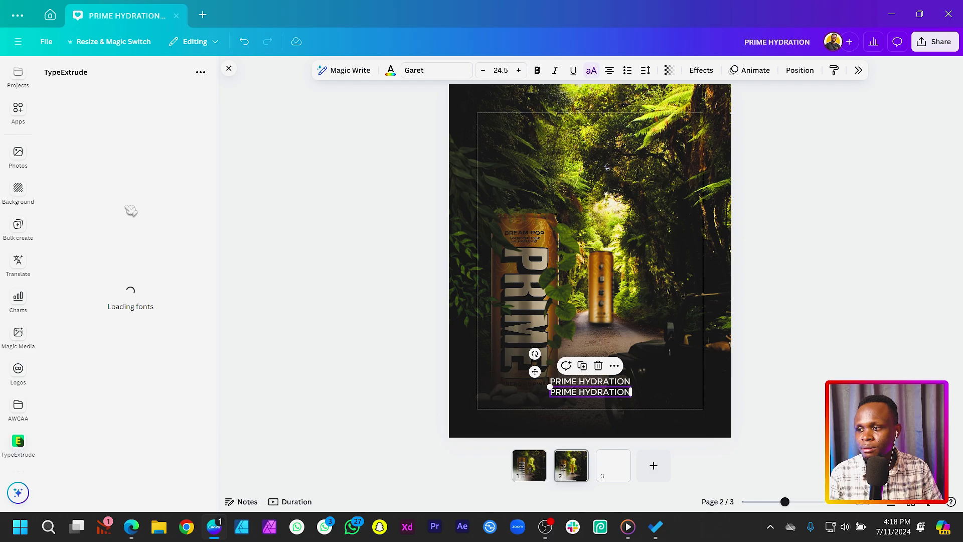
Replace the main text in TypeExtrude with "DREAM POP" in capitals
click(109, 122)
key(ctrl+a)
key(BackSpace)
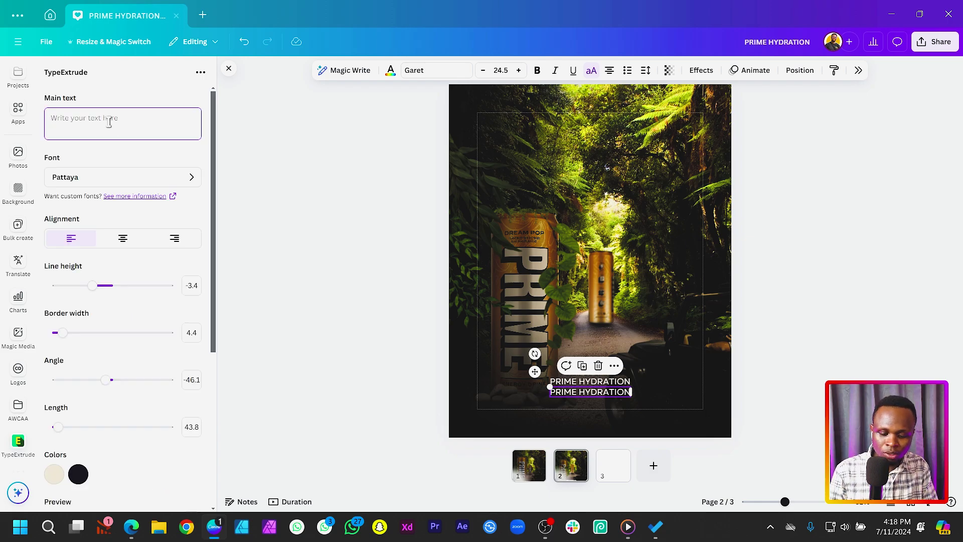
key(Caps_Lock)
text(D)
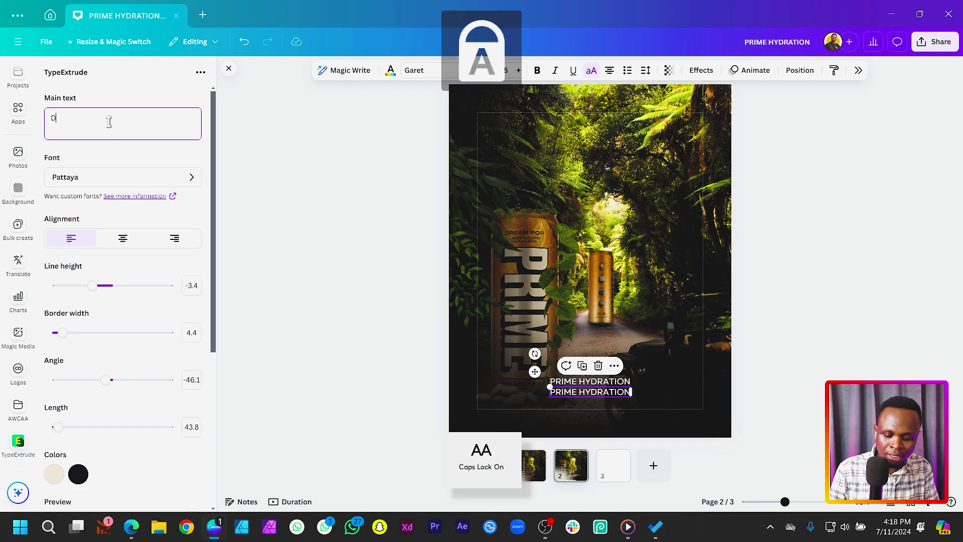
text(REAM POP)
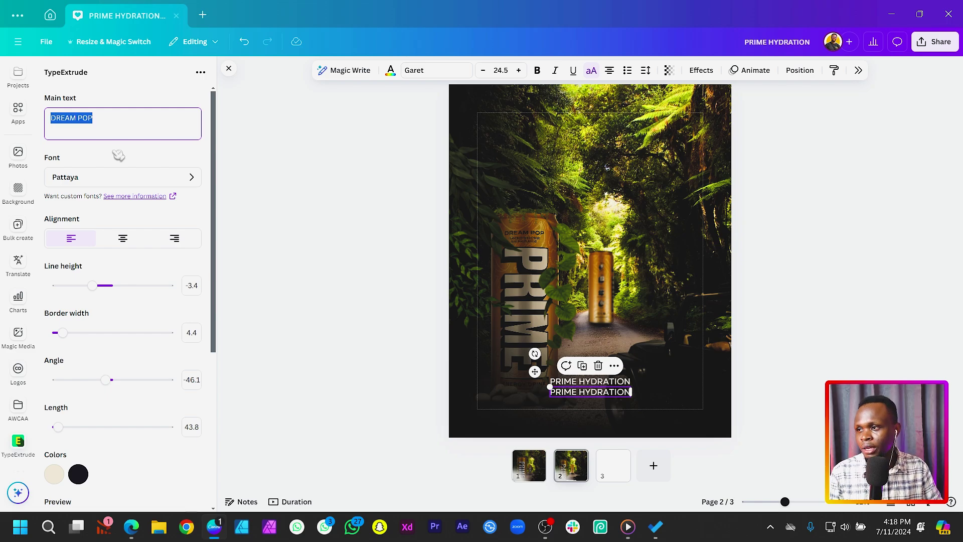
Set the font of the DREAM POP lettering to Akony and return to the TypeExtrude settings
click(123, 183)
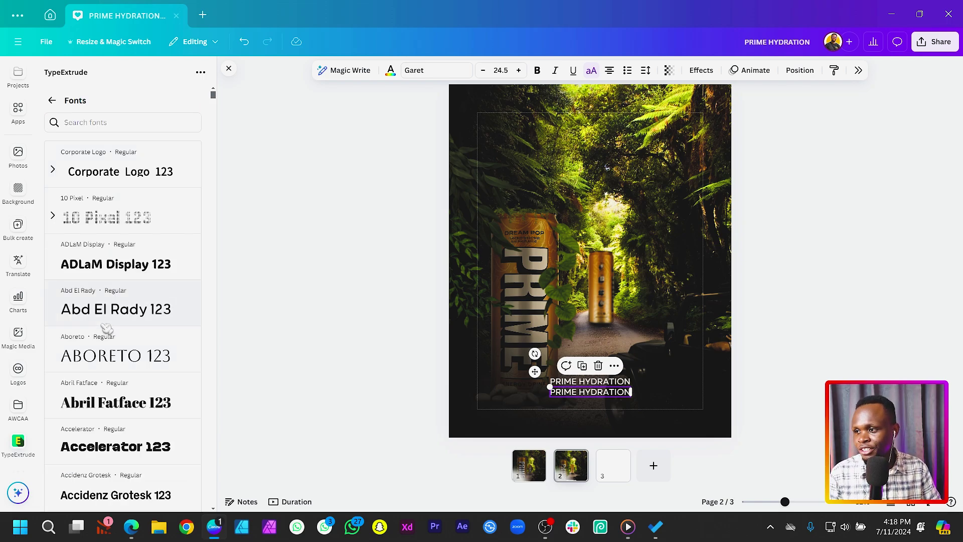
scroll(103, 351, down, 3)
scroll(126, 314, down, 10)
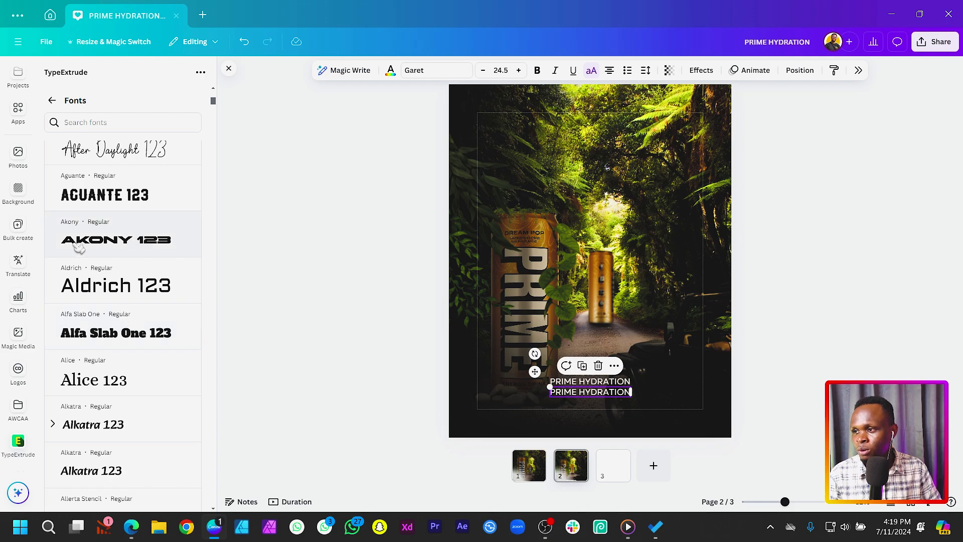
click(80, 246)
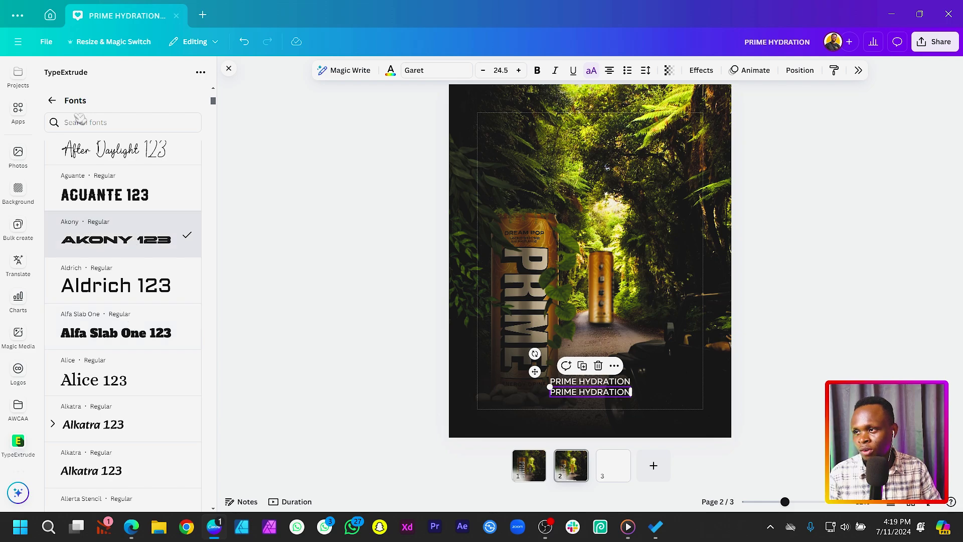
click(53, 101)
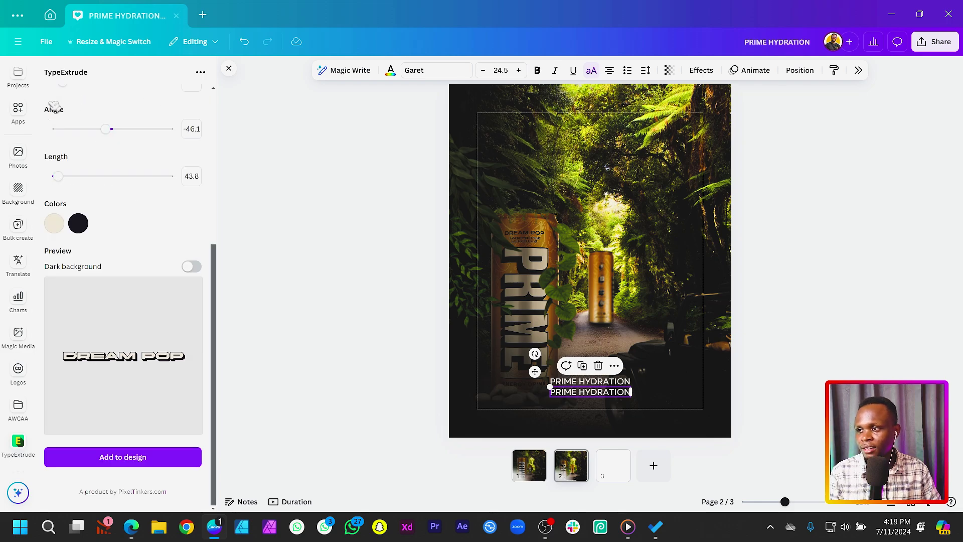
Change the face colour of the DREAM POP lettering to orange #FF730E
click(54, 223)
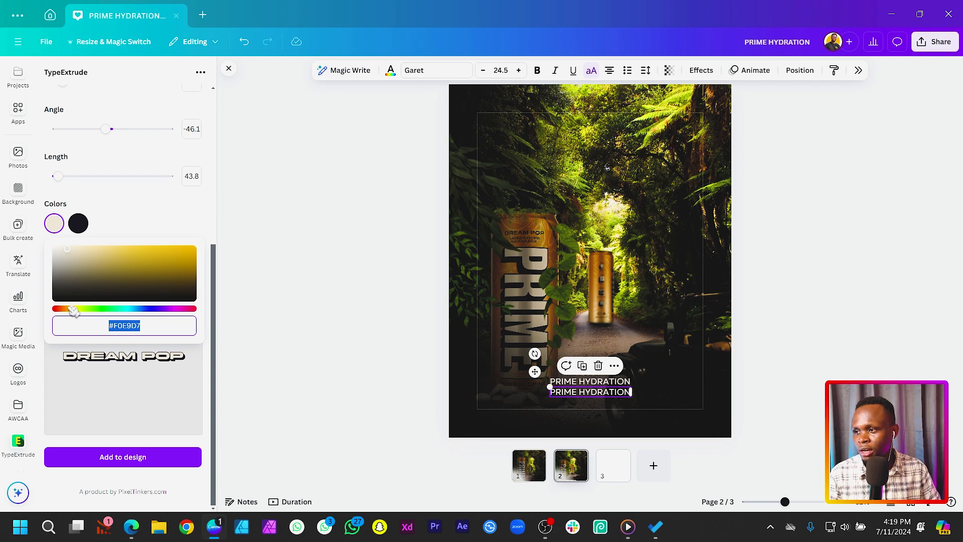
drag(71, 308, 67, 308)
drag(177, 266, 178, 257)
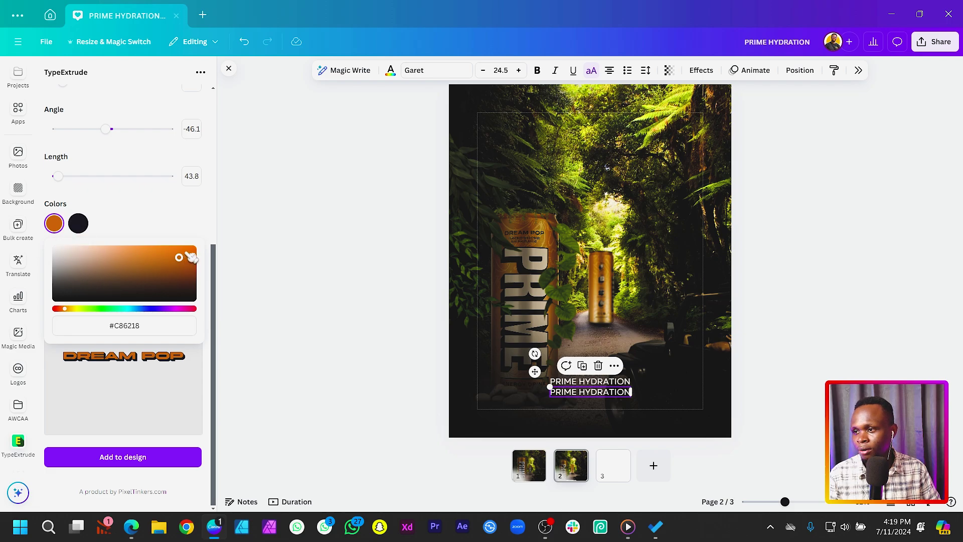
drag(191, 257, 189, 249)
click(117, 217)
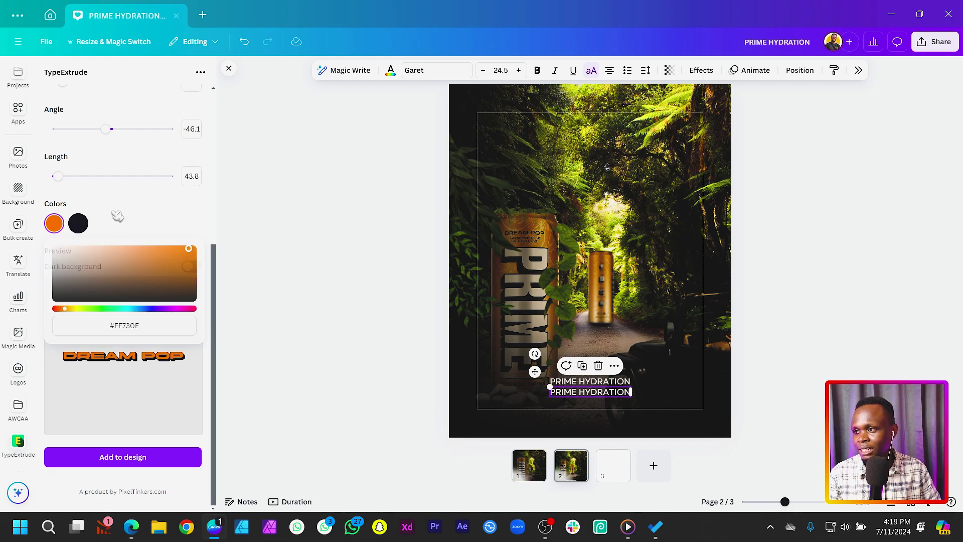
Set the lettering's border width to 14.7, the extrusion length to 93 and the angle to -56.5
drag(213, 305, 220, 262)
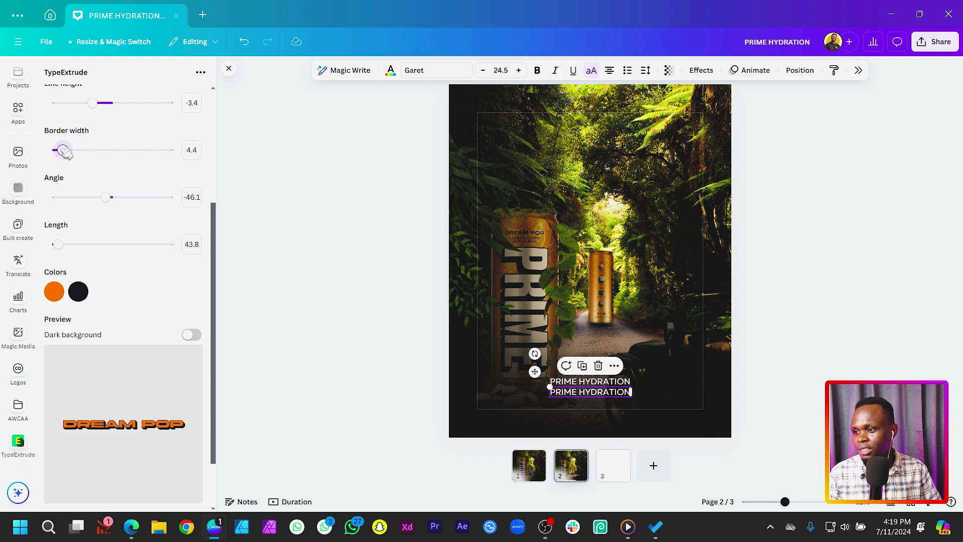
drag(65, 152, 92, 153)
drag(58, 244, 64, 245)
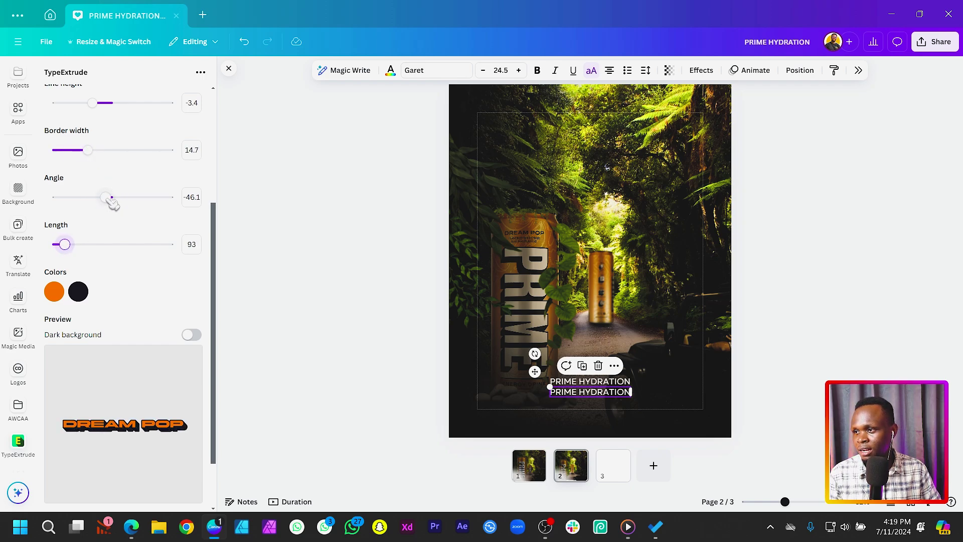
drag(110, 200, 109, 200)
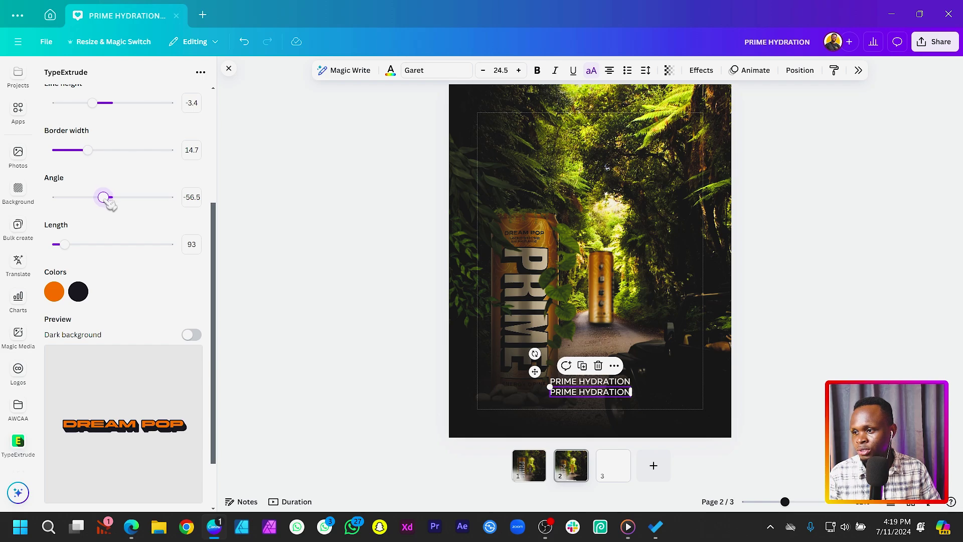
Darken the extrusion colour to #09071B and add the DREAM POP lettering to the design
click(78, 292)
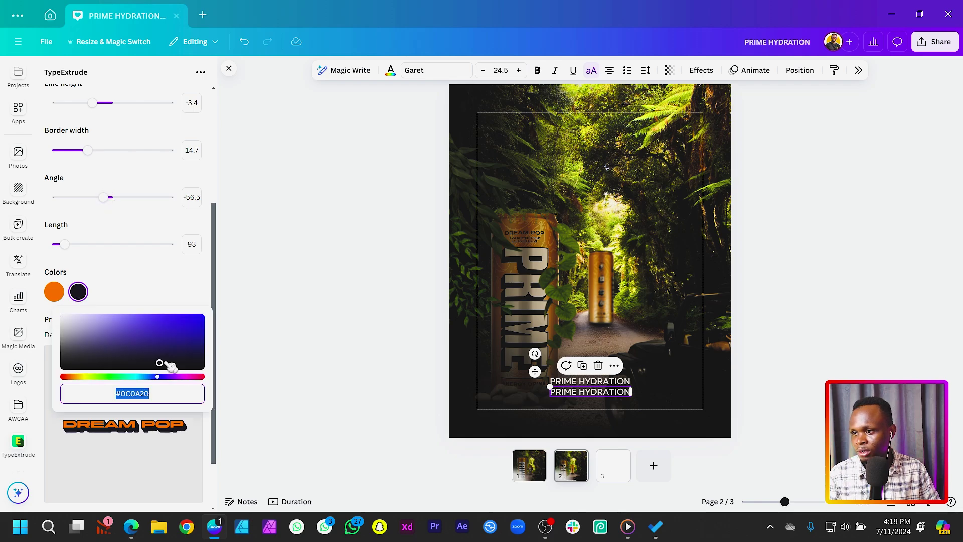
drag(159, 363, 165, 364)
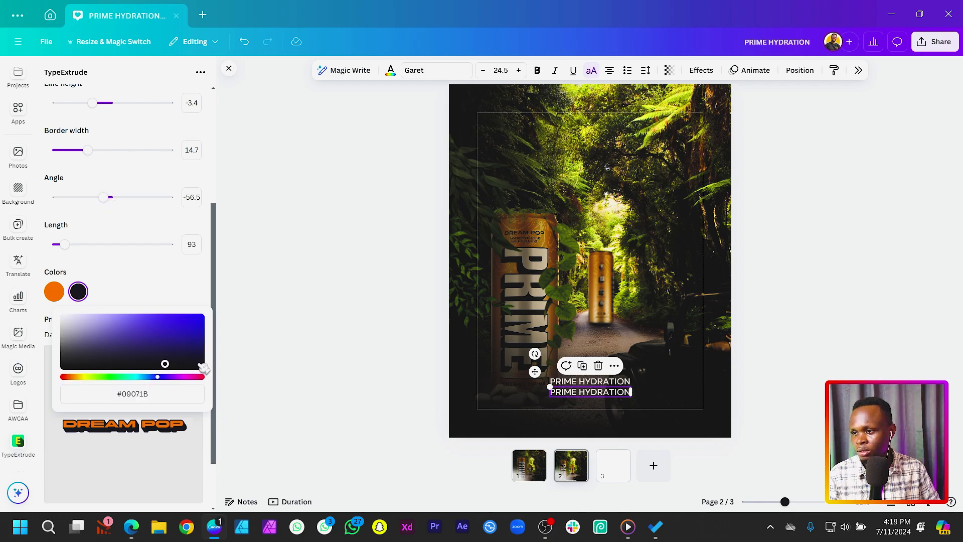
click(172, 451)
scroll(146, 378, down, 1)
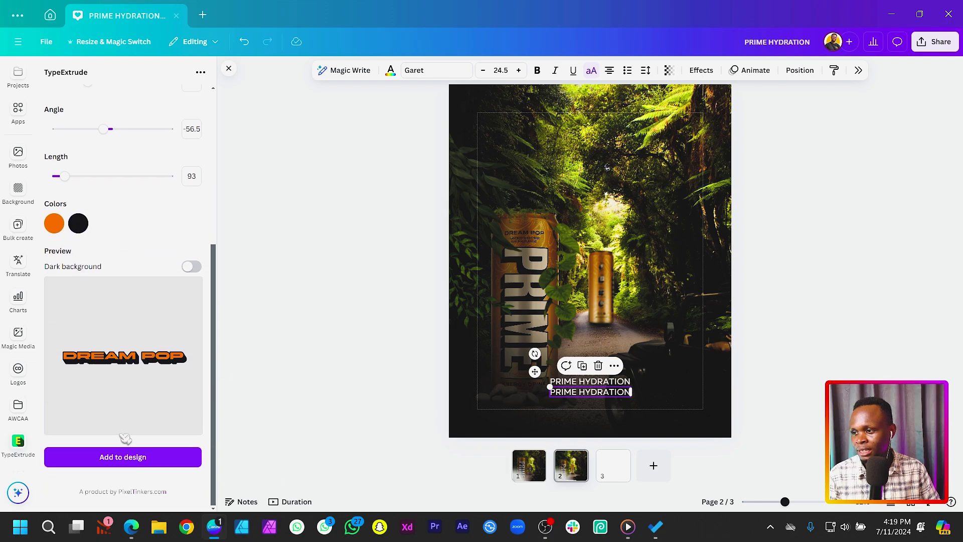
click(123, 457)
Delete the lower duplicate of PRIME HYDRATION and place the DREAM POP lettering, enlarged to about 520 px wide, beneath the remaining line
click(615, 396)
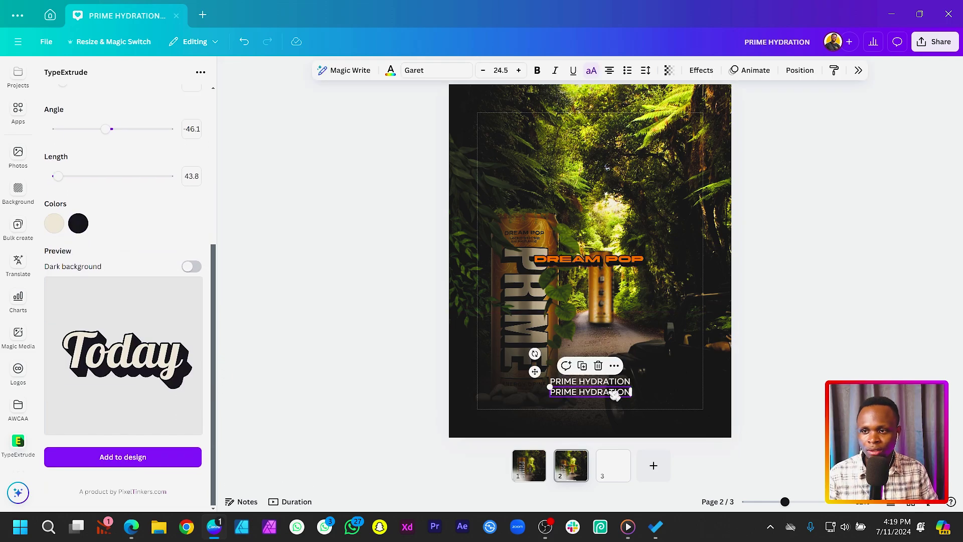
click(615, 395)
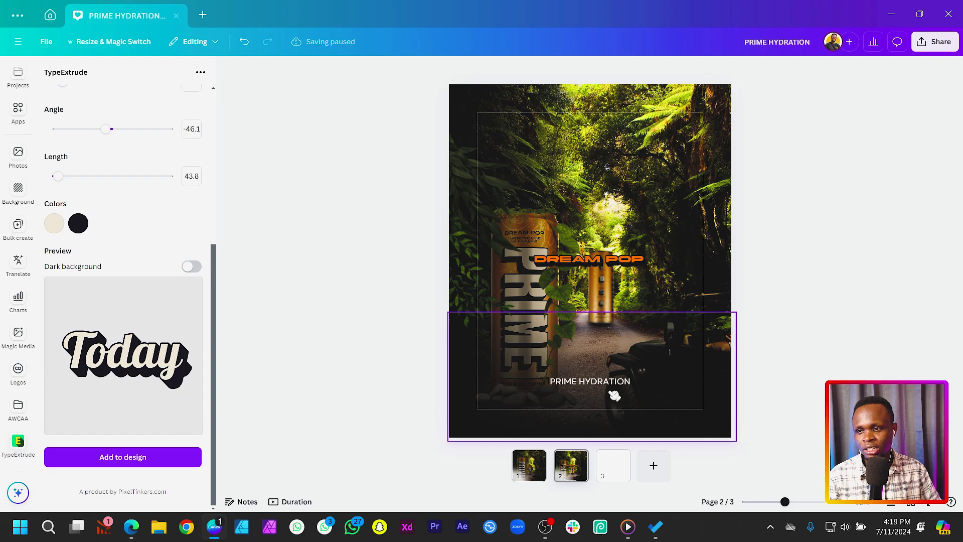
click(614, 259)
drag(616, 264, 660, 403)
click(619, 385)
click(636, 407)
click(647, 400)
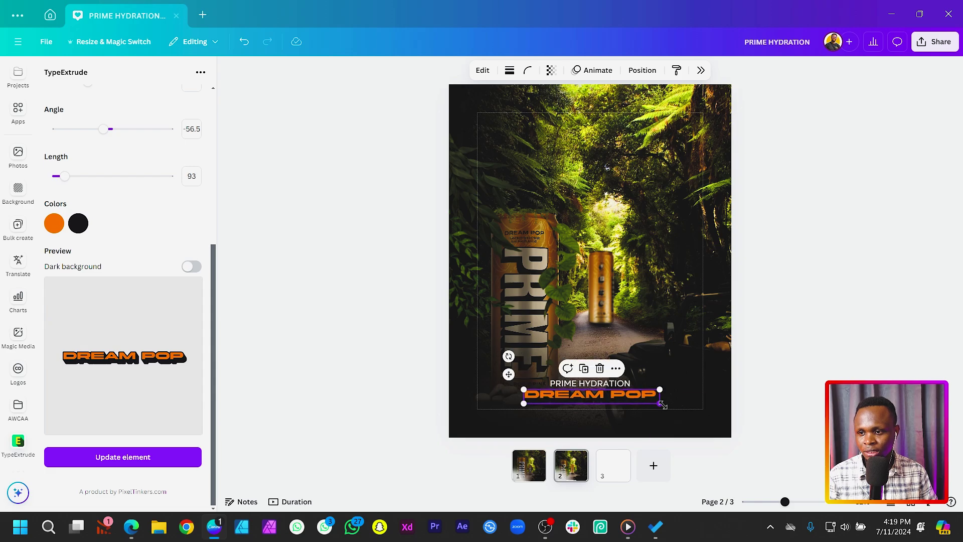
Align the DREAM POP lettering to the horizontal centre of the page, check PRIME HYDRATION's alignment, and deselect
click(642, 71)
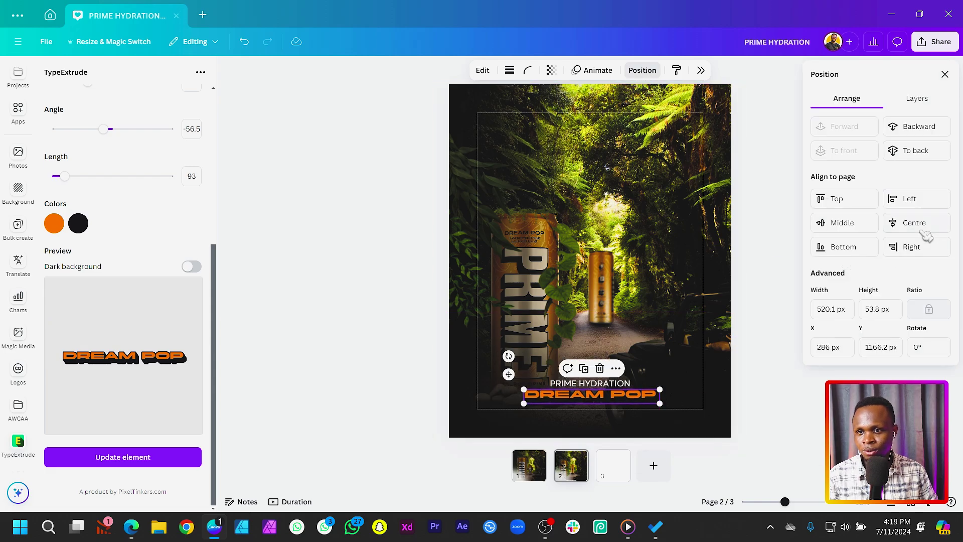
click(621, 383)
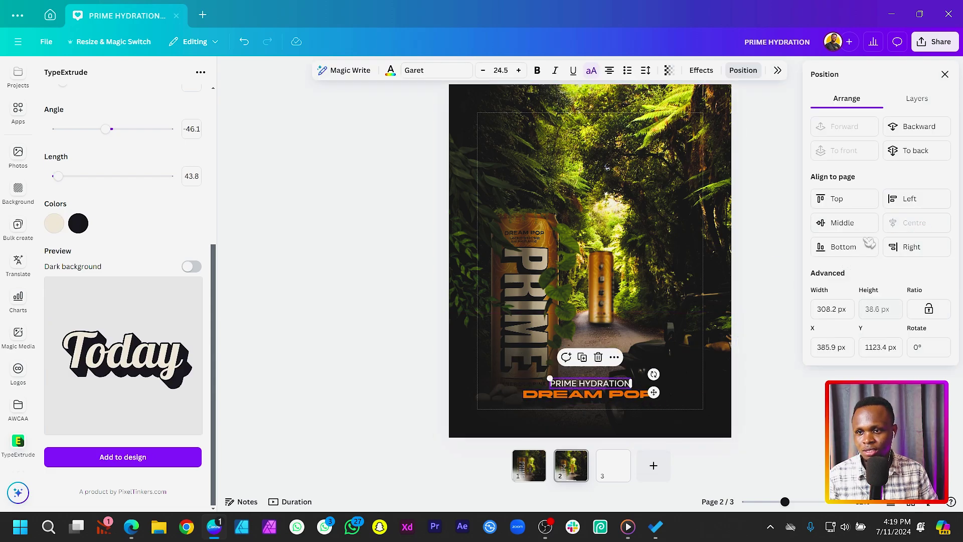
click(391, 384)
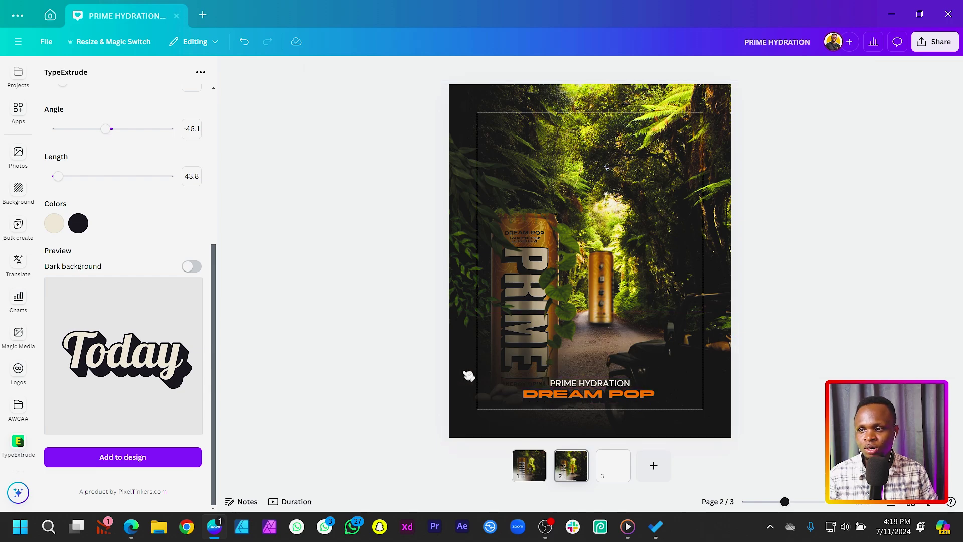